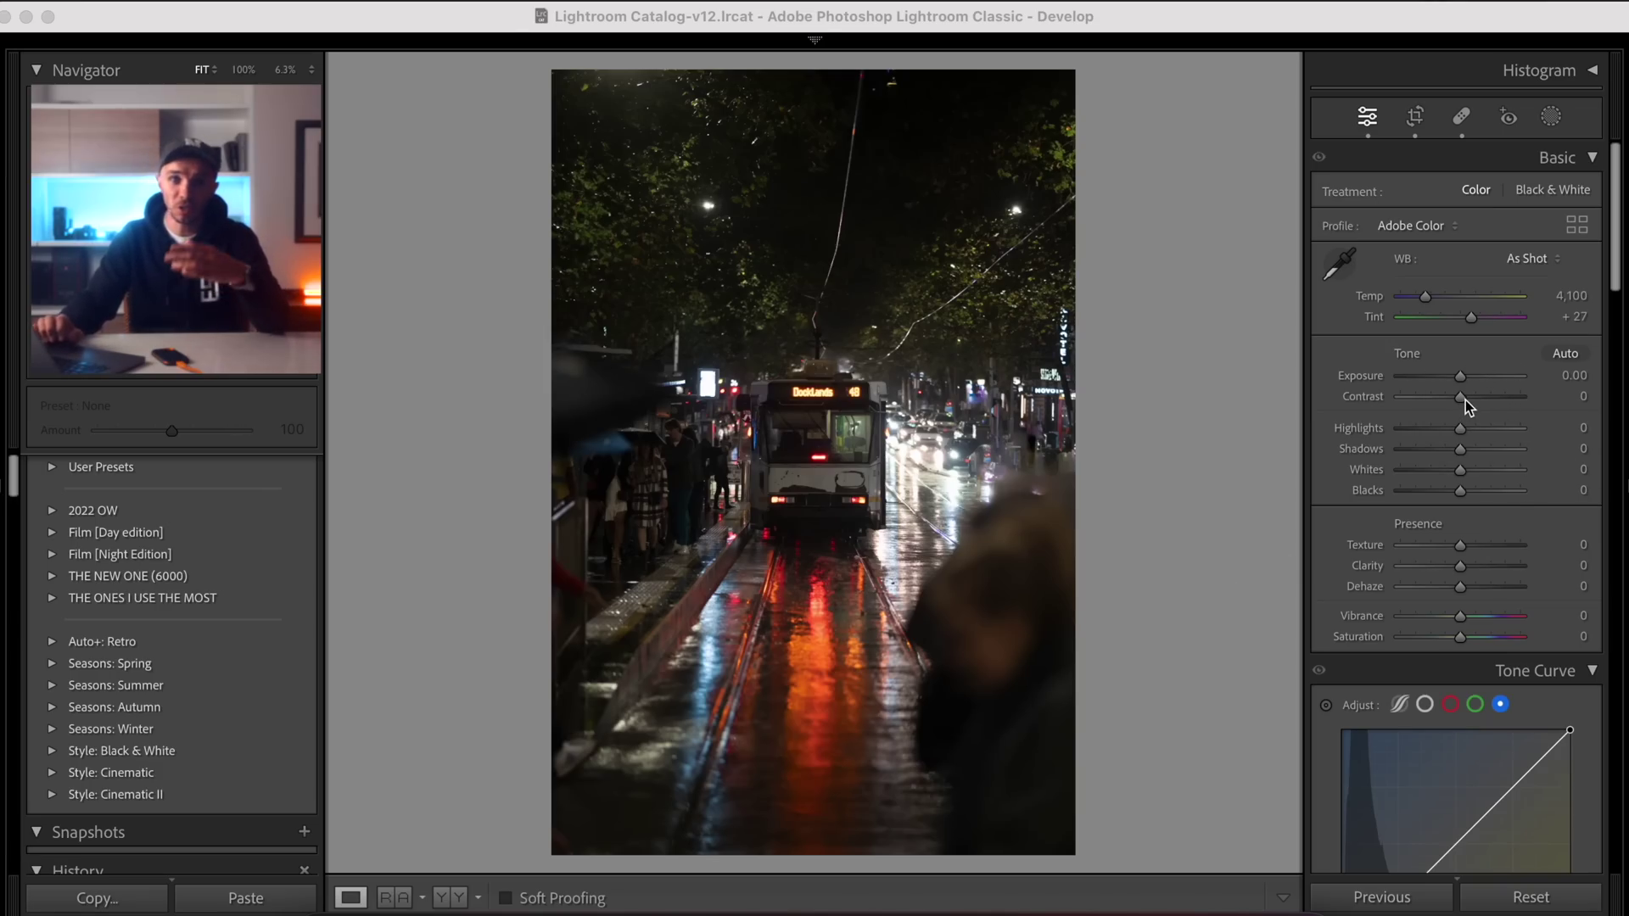
Step: Flatten the tram photo's tones with Contrast -100, Highlights +18, Shadows -23 and Blacks +63
{"action": "left_click_drag", "start_coordinate": [1461, 397], "coordinate": [1383, 404]}
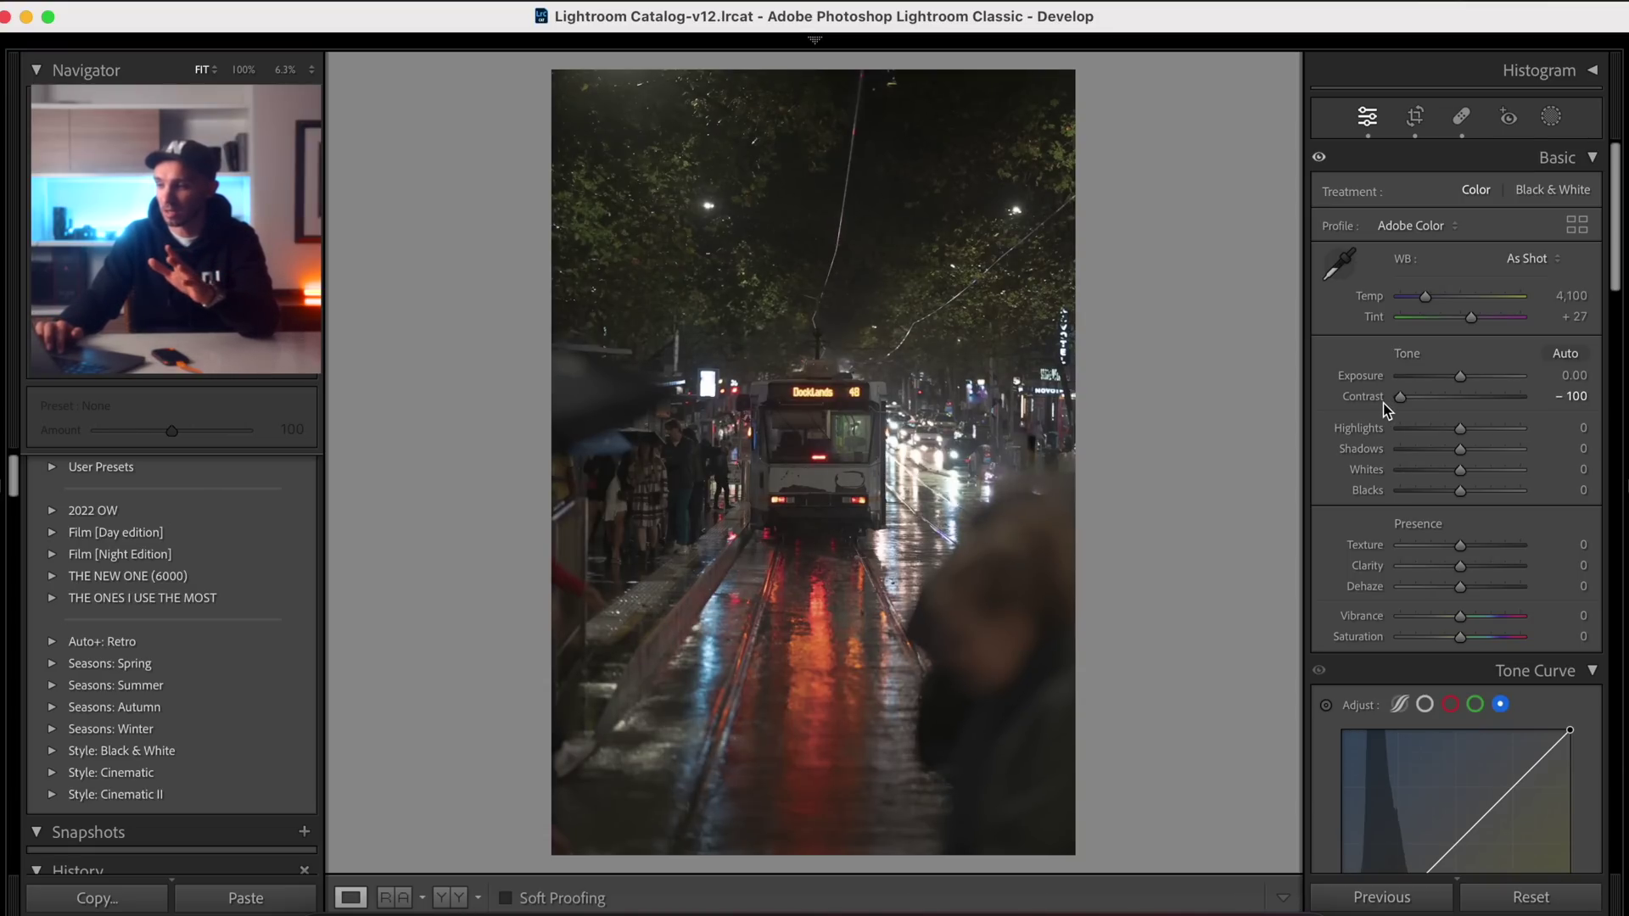
{"action": "mouse_move", "coordinate": [1463, 430]}
{"action": "left_mouse_down"}
{"action": "mouse_move", "coordinate": [1490, 430]}
{"action": "mouse_move", "coordinate": [1440, 454]}
{"action": "mouse_move", "coordinate": [1503, 497]}
{"action": "mouse_move", "coordinate": [1447, 455]}
{"action": "left_mouse_up"}
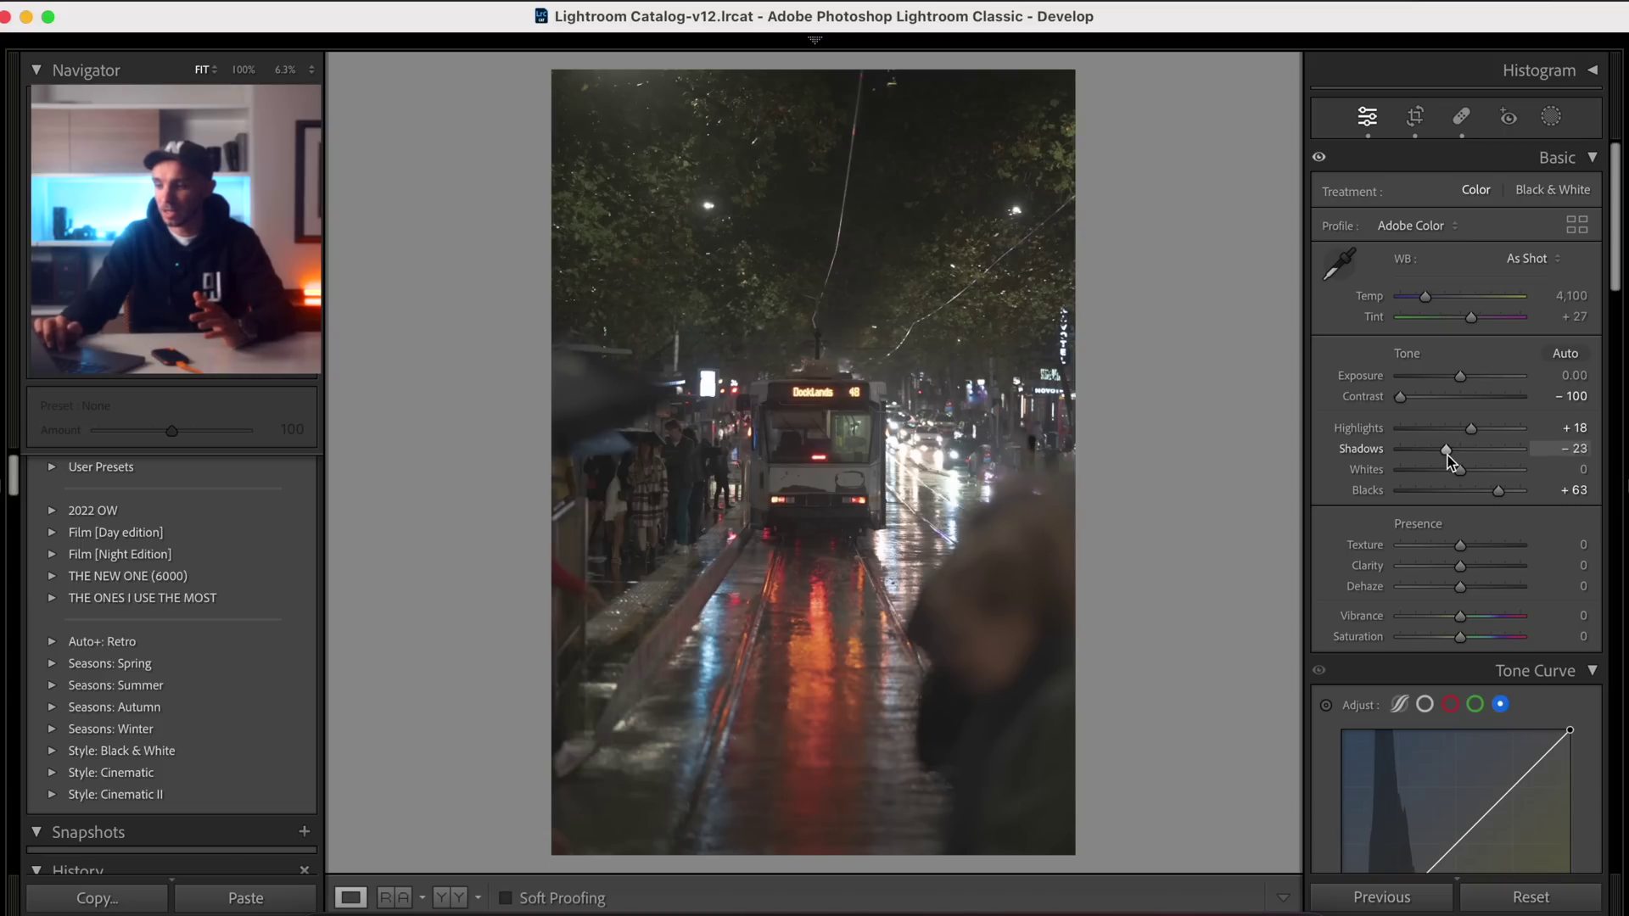
Step: Add shadow, midtone and highlight points to the combined RGB point curve at about 67, 129 and 193
{"action": "scroll", "coordinate": [1448, 455], "scroll_direction": "down", "scroll_amount": 3}
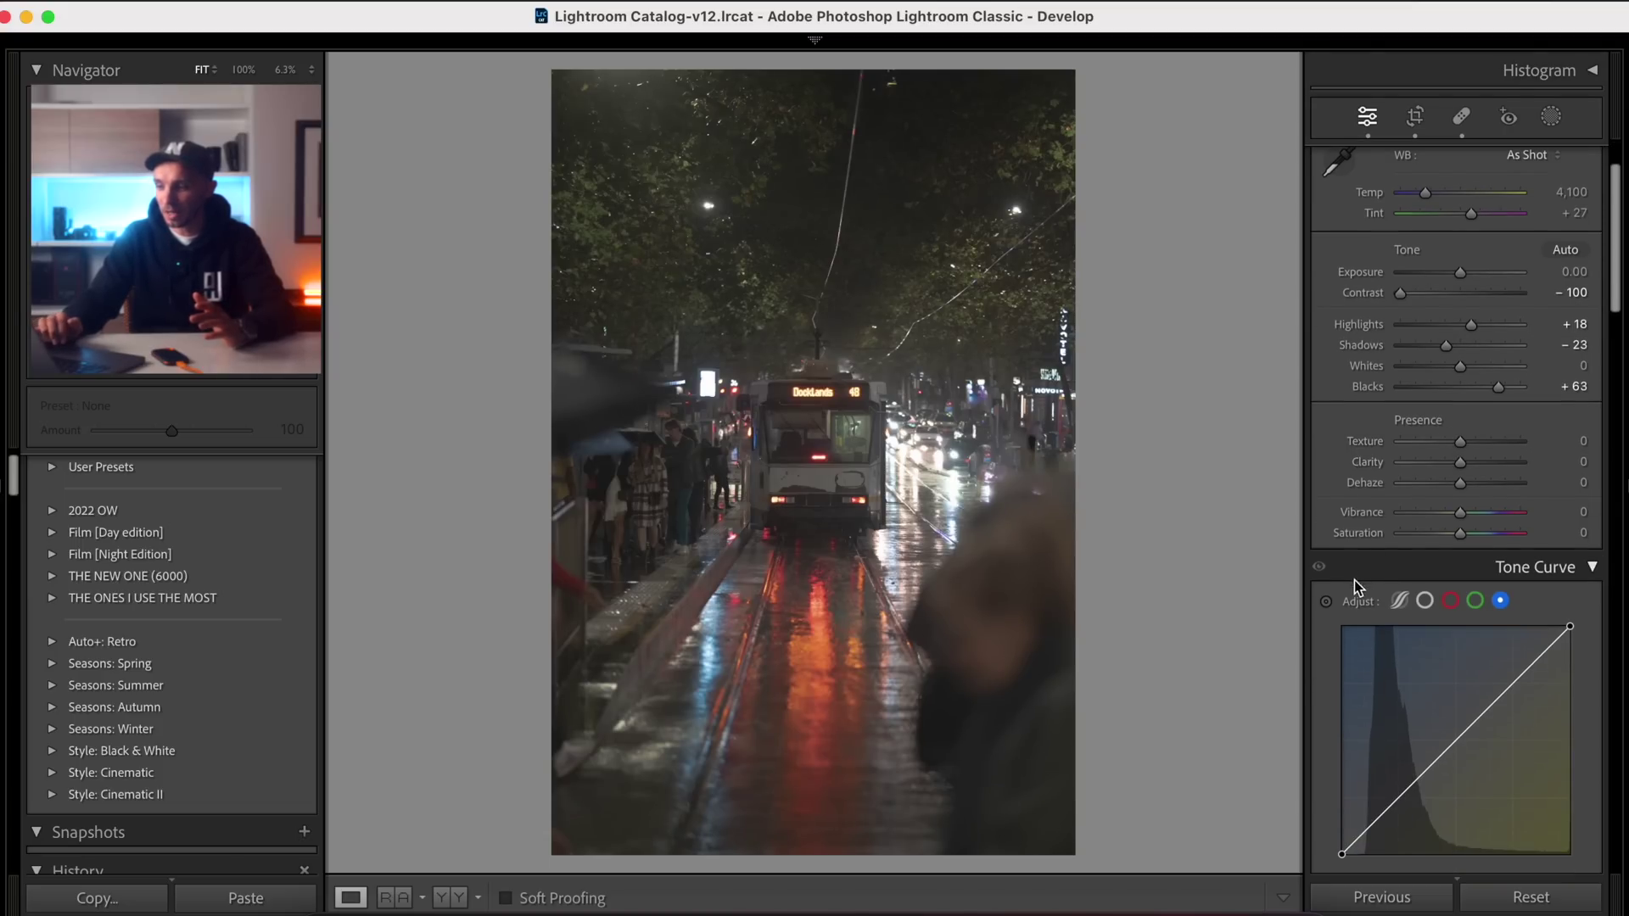
{"action": "left_click", "coordinate": [1426, 601]}
{"action": "scroll", "coordinate": [1427, 603], "scroll_direction": "down", "scroll_amount": 3}
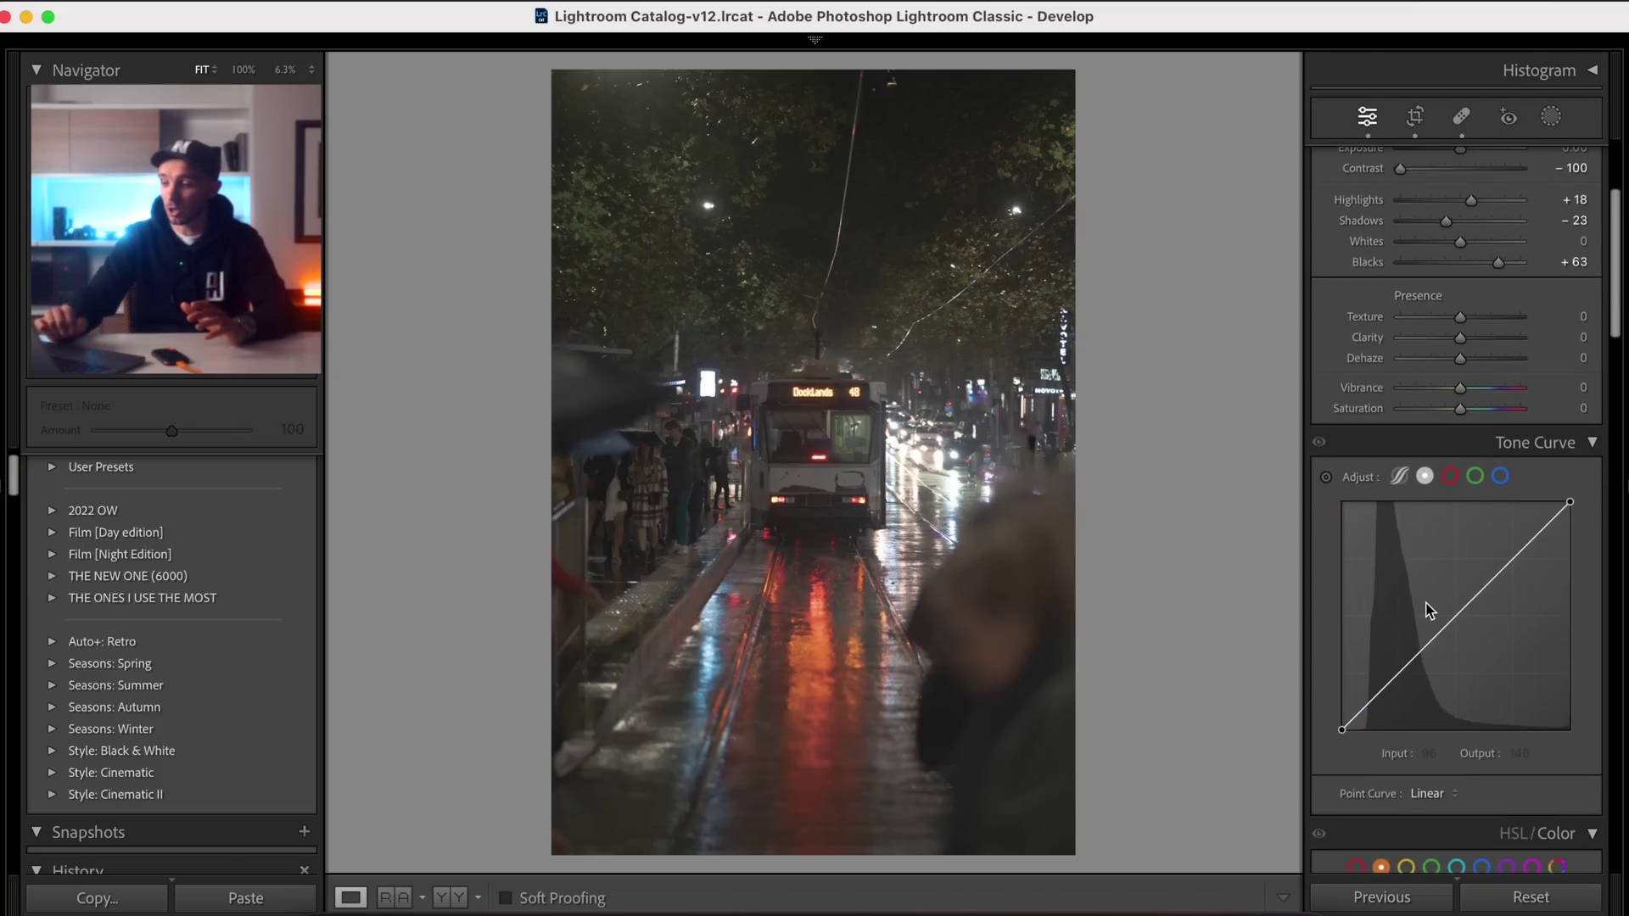
{"action": "scroll", "coordinate": [1430, 609], "scroll_direction": "down", "scroll_amount": 1}
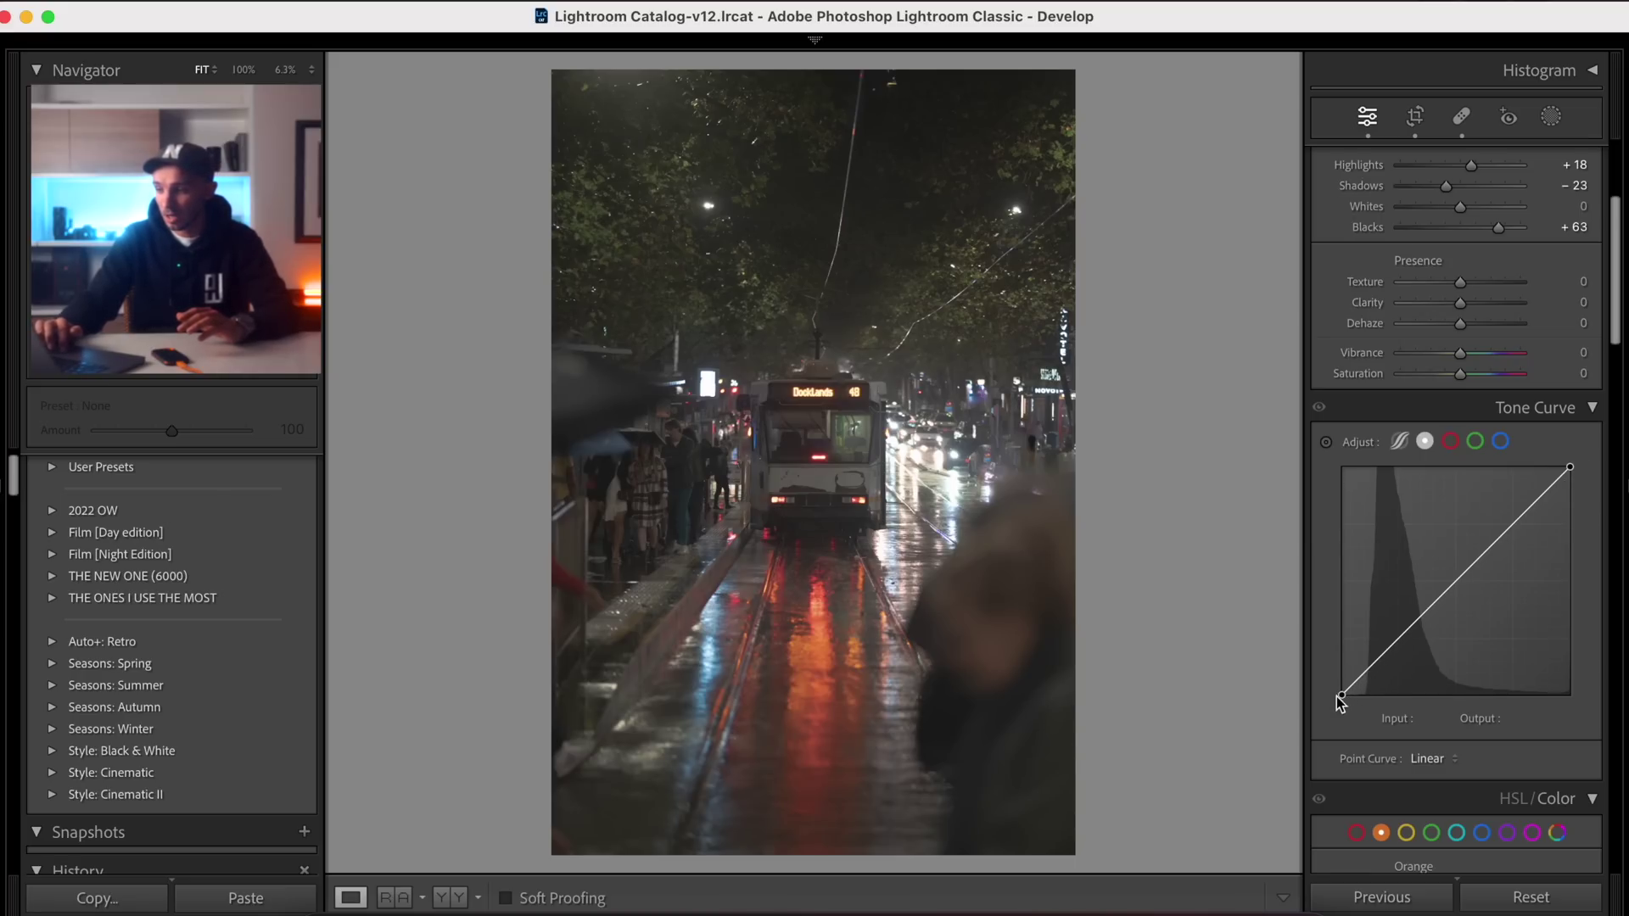
{"action": "left_click", "coordinate": [1402, 638]}
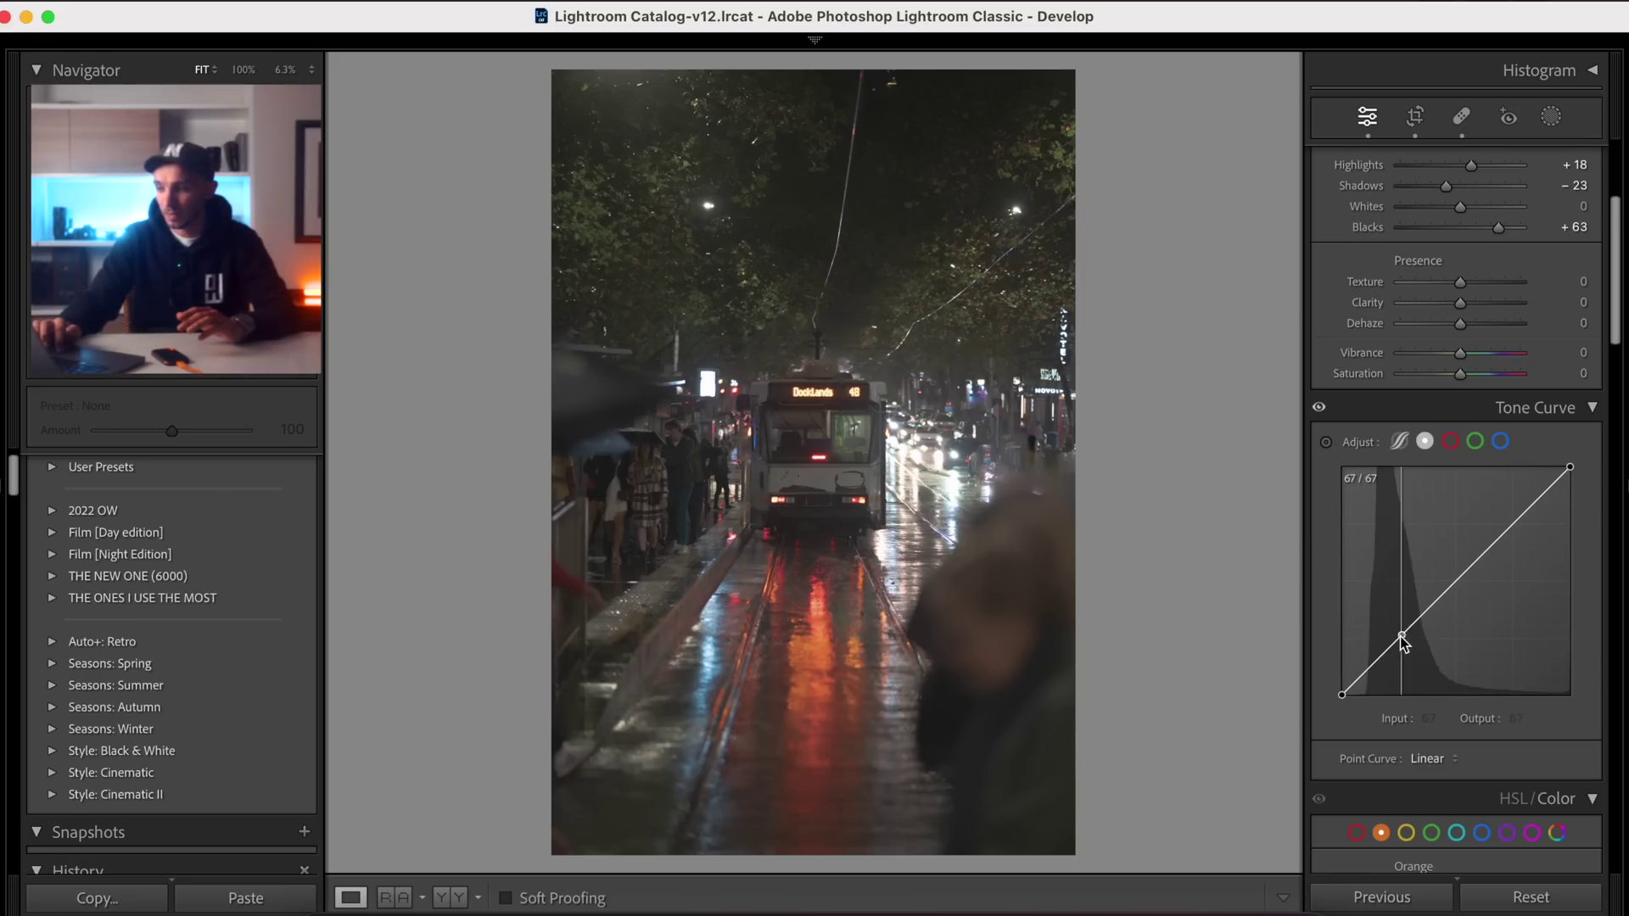
{"action": "left_click", "coordinate": [1456, 581]}
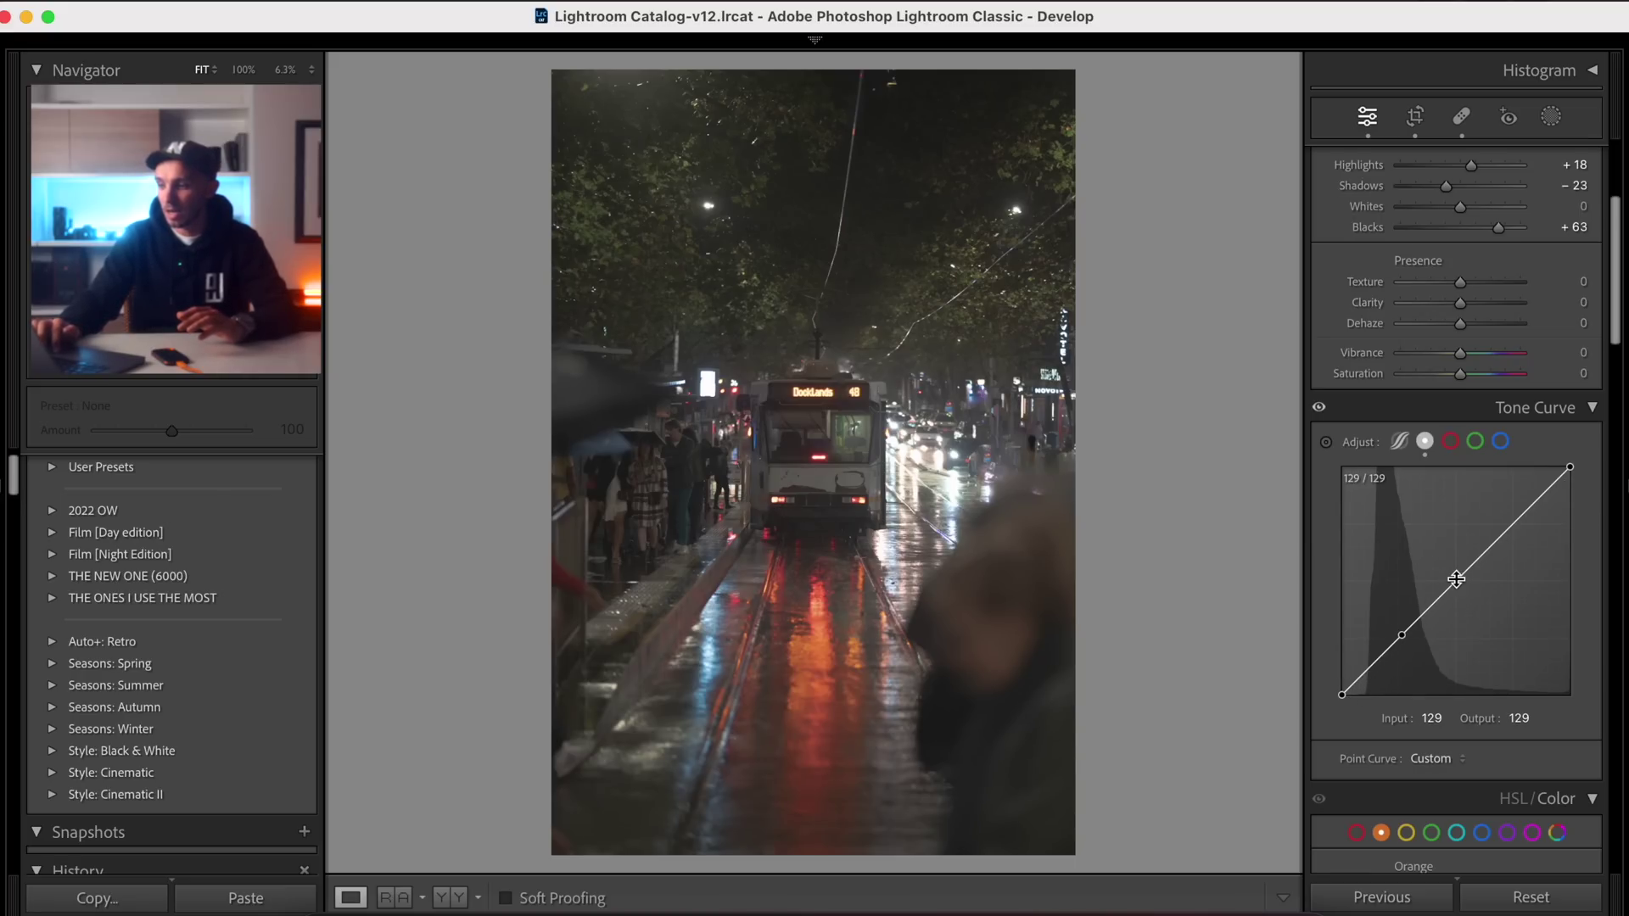
{"action": "left_click", "coordinate": [1516, 524]}
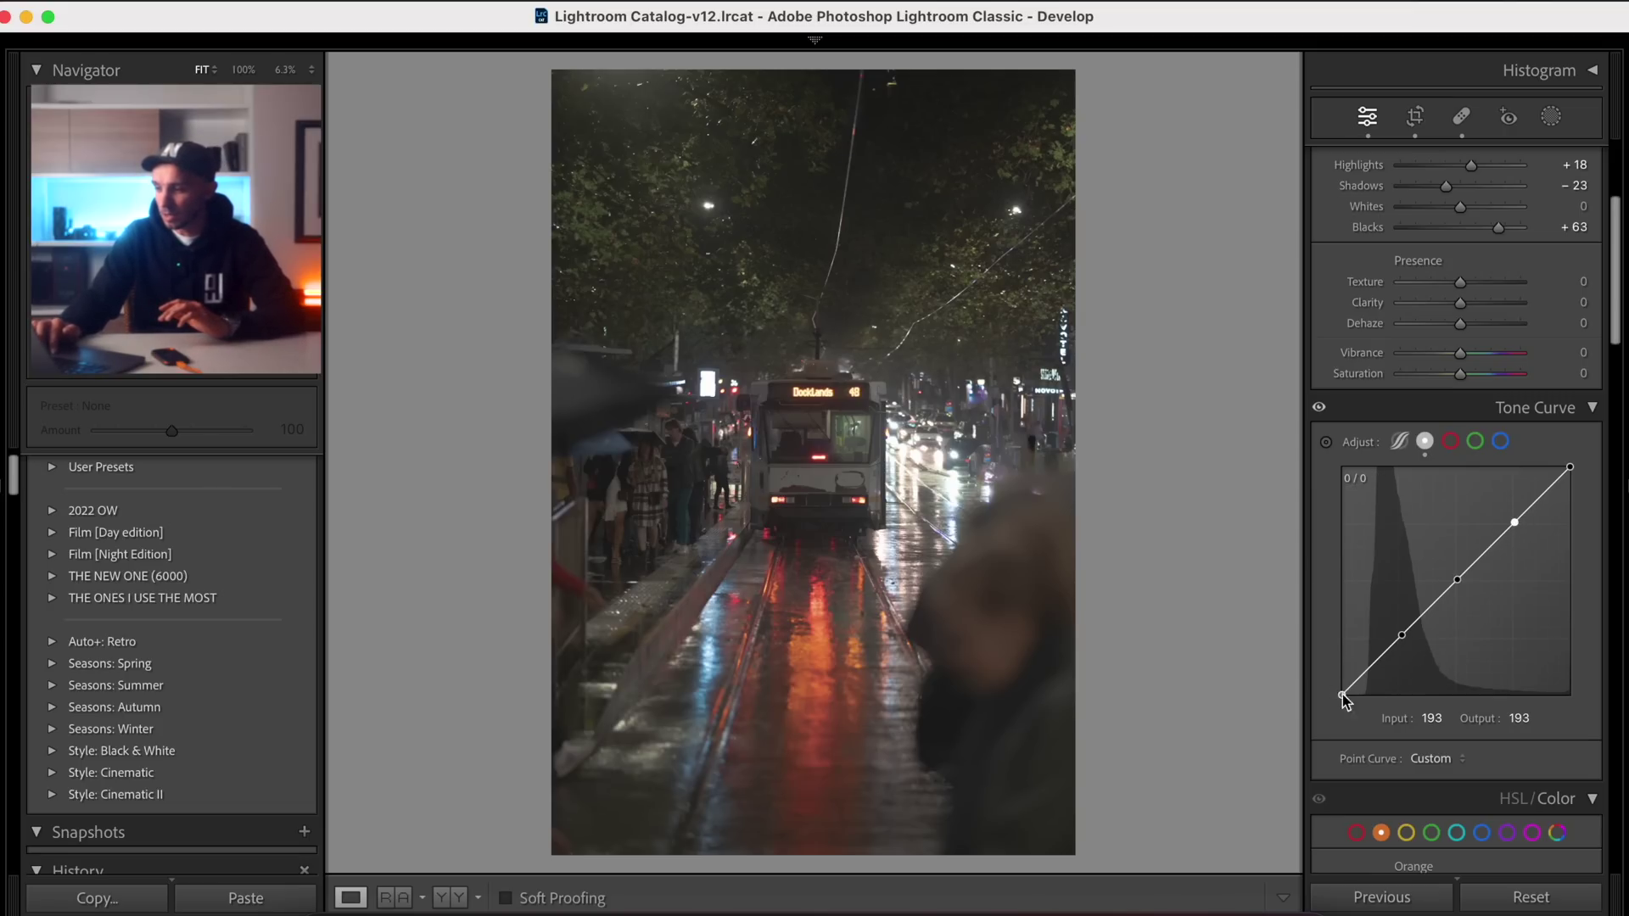
Step: Shape the RGB curve into an S with points at 53/28 and 186/197 and white endpoint output 241, and compare it switched off
{"action": "left_click_drag", "start_coordinate": [1402, 637], "coordinate": [1406, 649]}
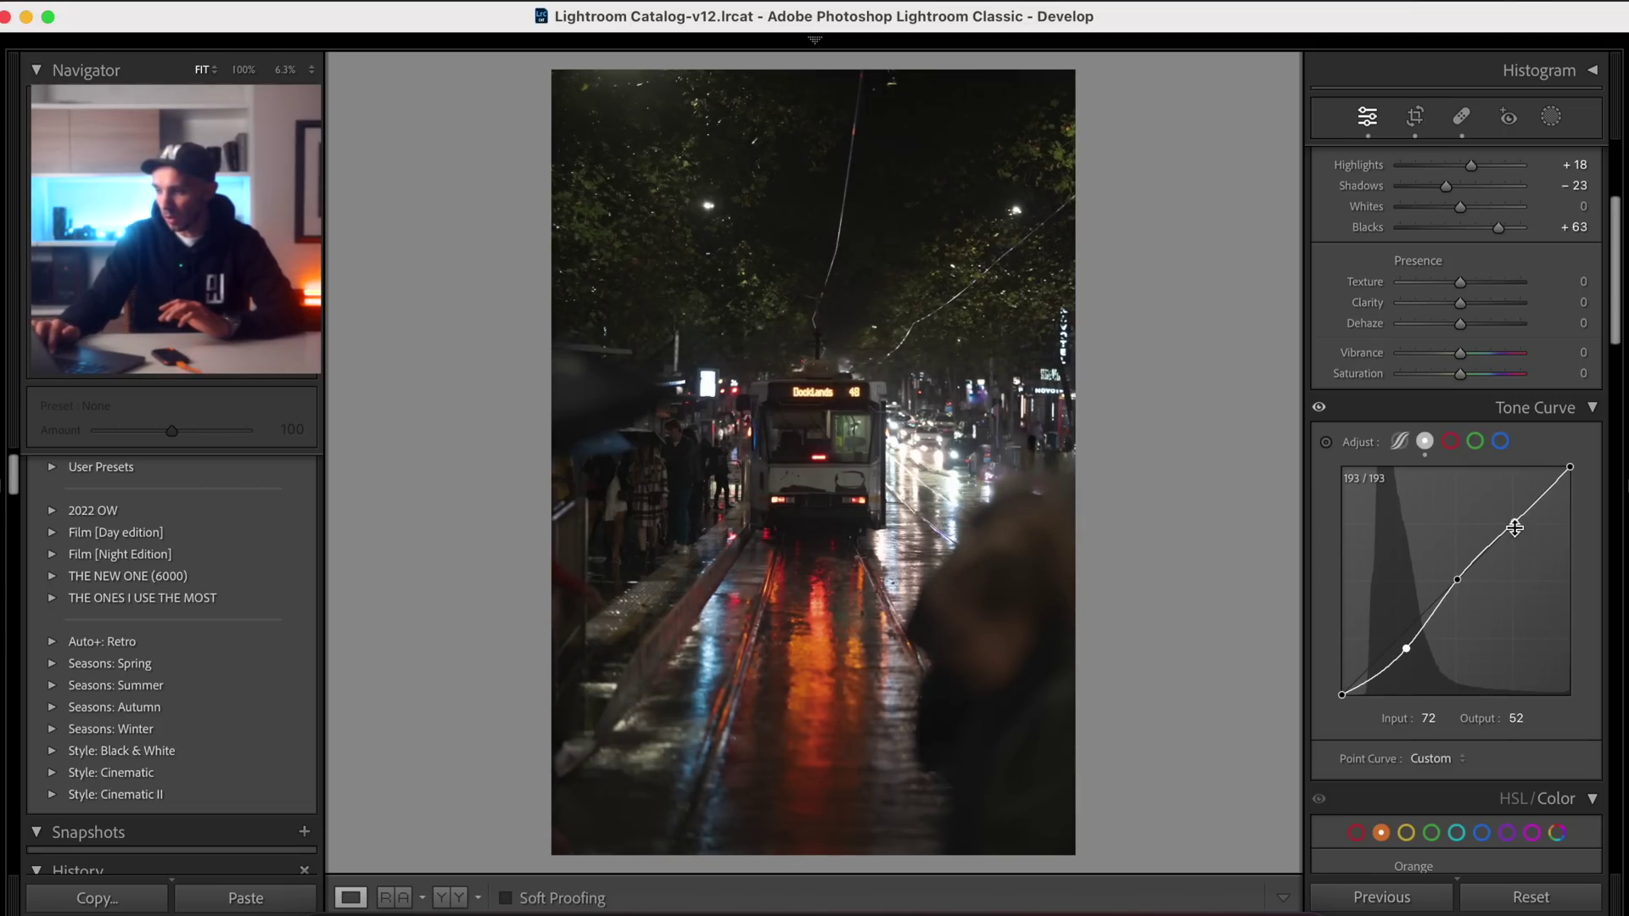
{"action": "left_click_drag", "start_coordinate": [1515, 523], "coordinate": [1509, 520]}
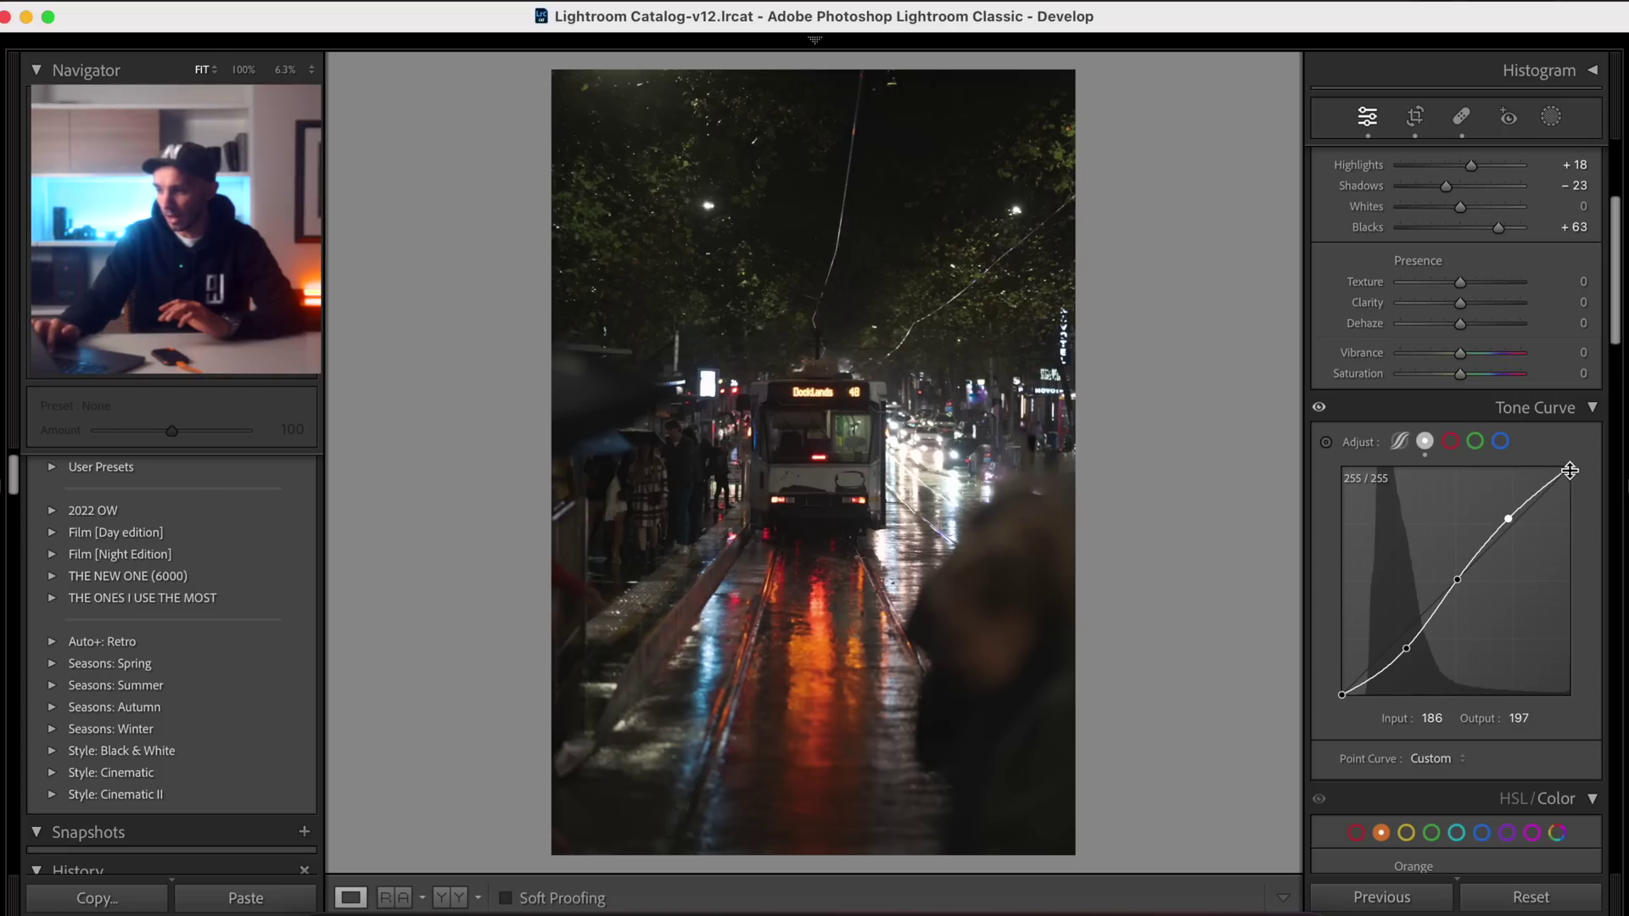
{"action": "left_click_drag", "start_coordinate": [1569, 468], "coordinate": [1571, 480]}
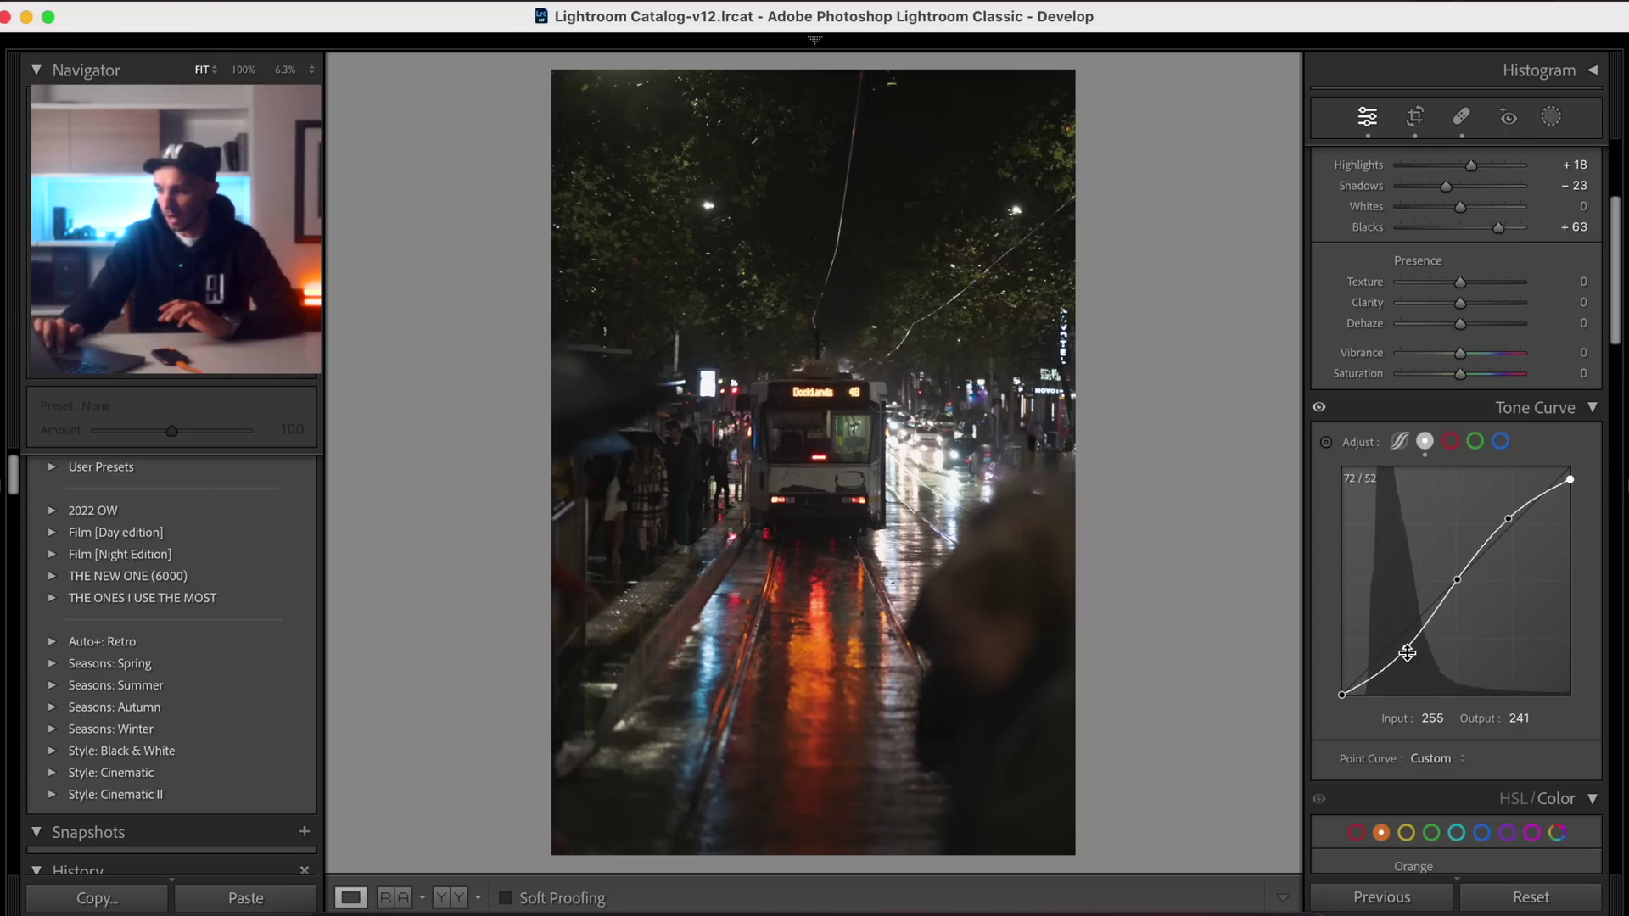
{"action": "left_click_drag", "start_coordinate": [1406, 650], "coordinate": [1392, 679]}
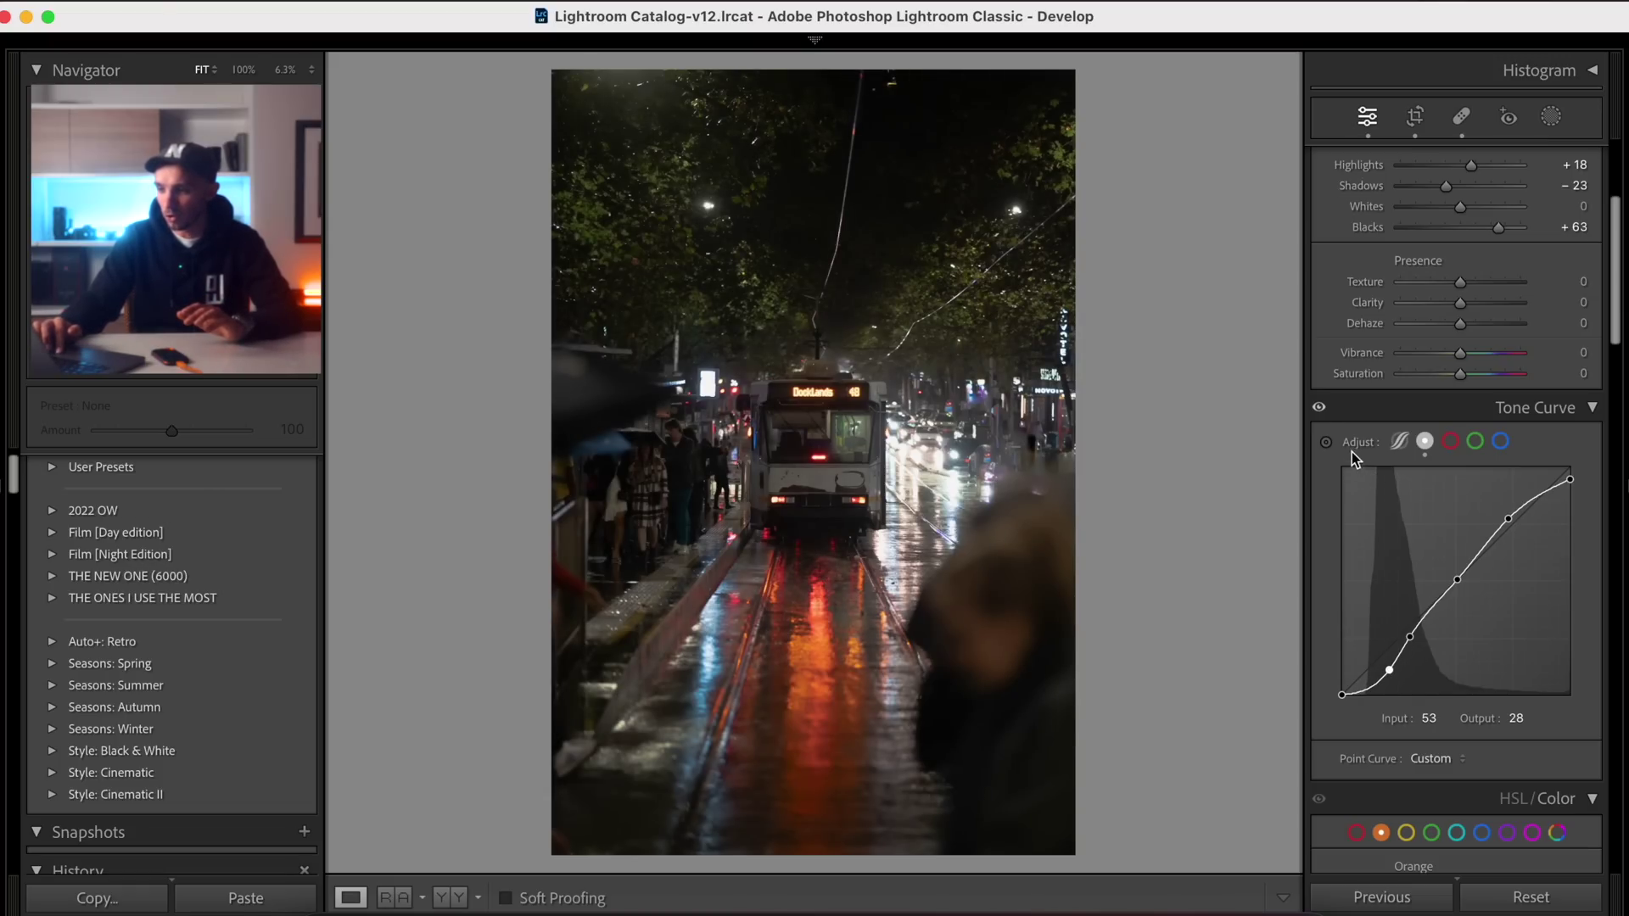
{"action": "left_click", "coordinate": [1319, 408]}
{"action": "left_click", "coordinate": [1319, 407]}
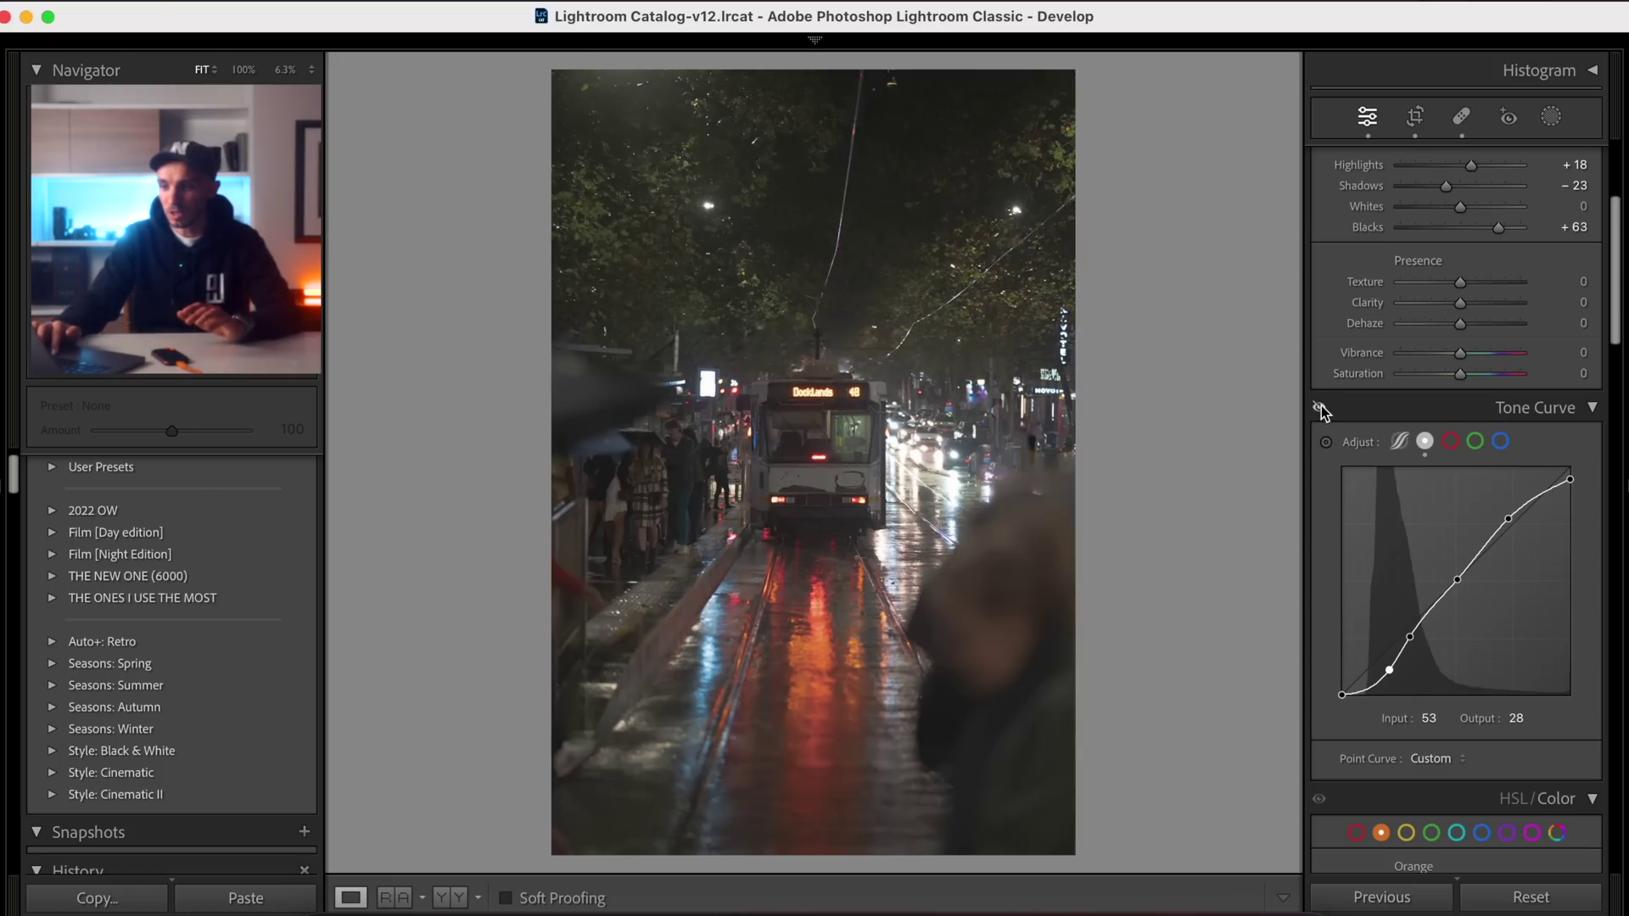
{"action": "left_click", "coordinate": [1319, 407]}
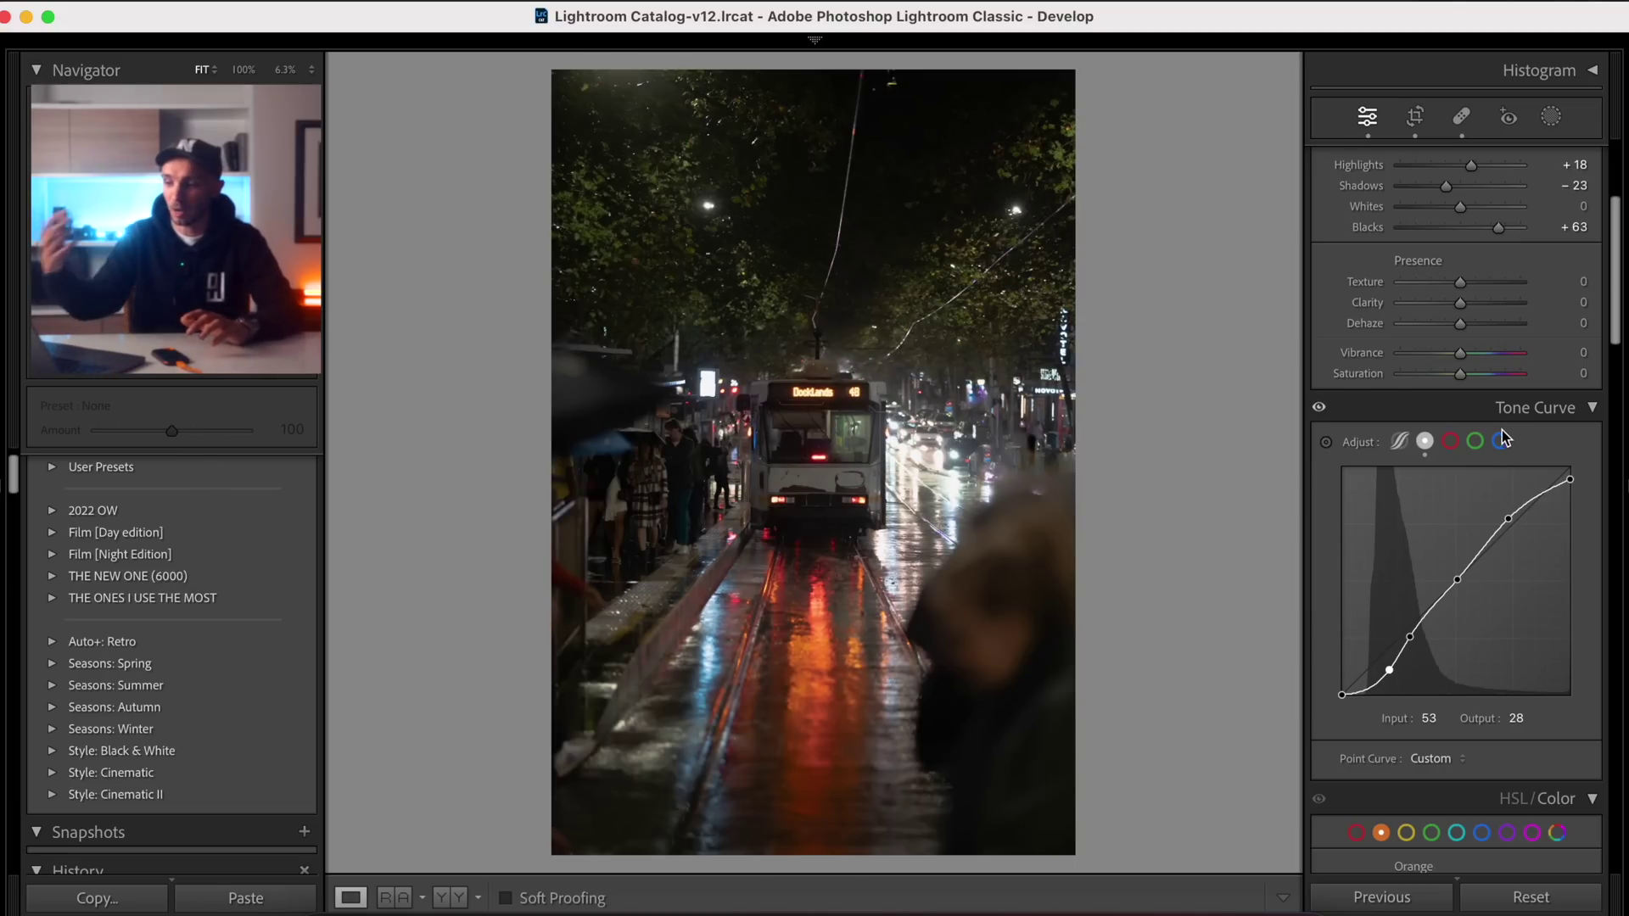
Step: Add three points to the red channel curve, lowering the shadows to about 75/38 and raising the highlights to 205/213
{"action": "left_click", "coordinate": [1450, 441]}
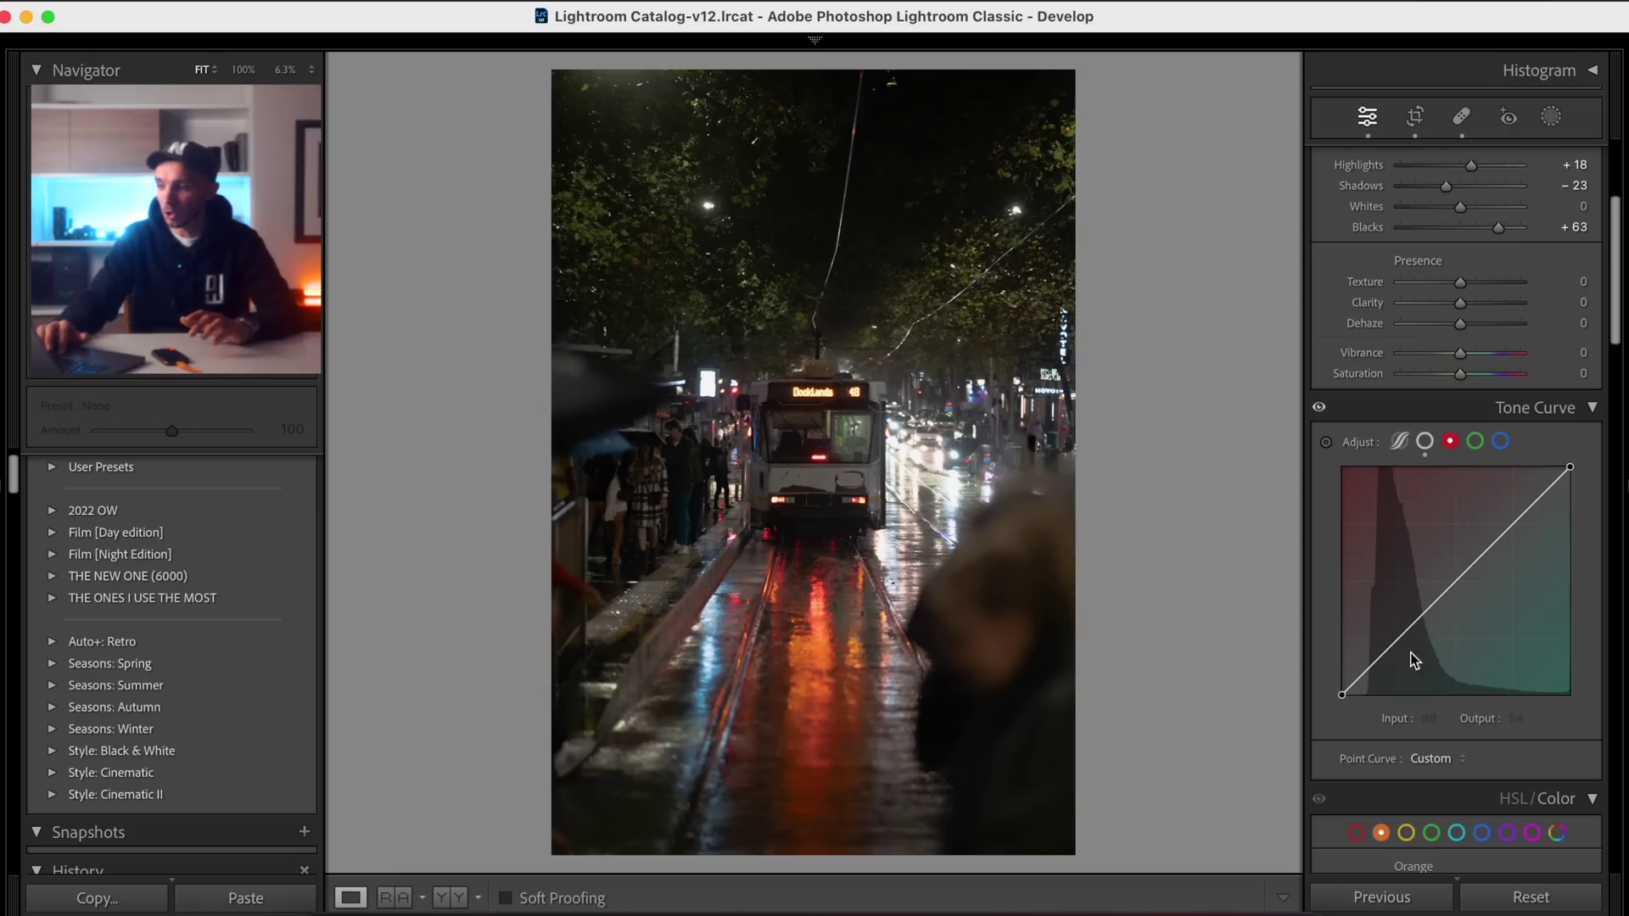
{"action": "left_click", "coordinate": [1399, 637]}
{"action": "left_click", "coordinate": [1461, 574]}
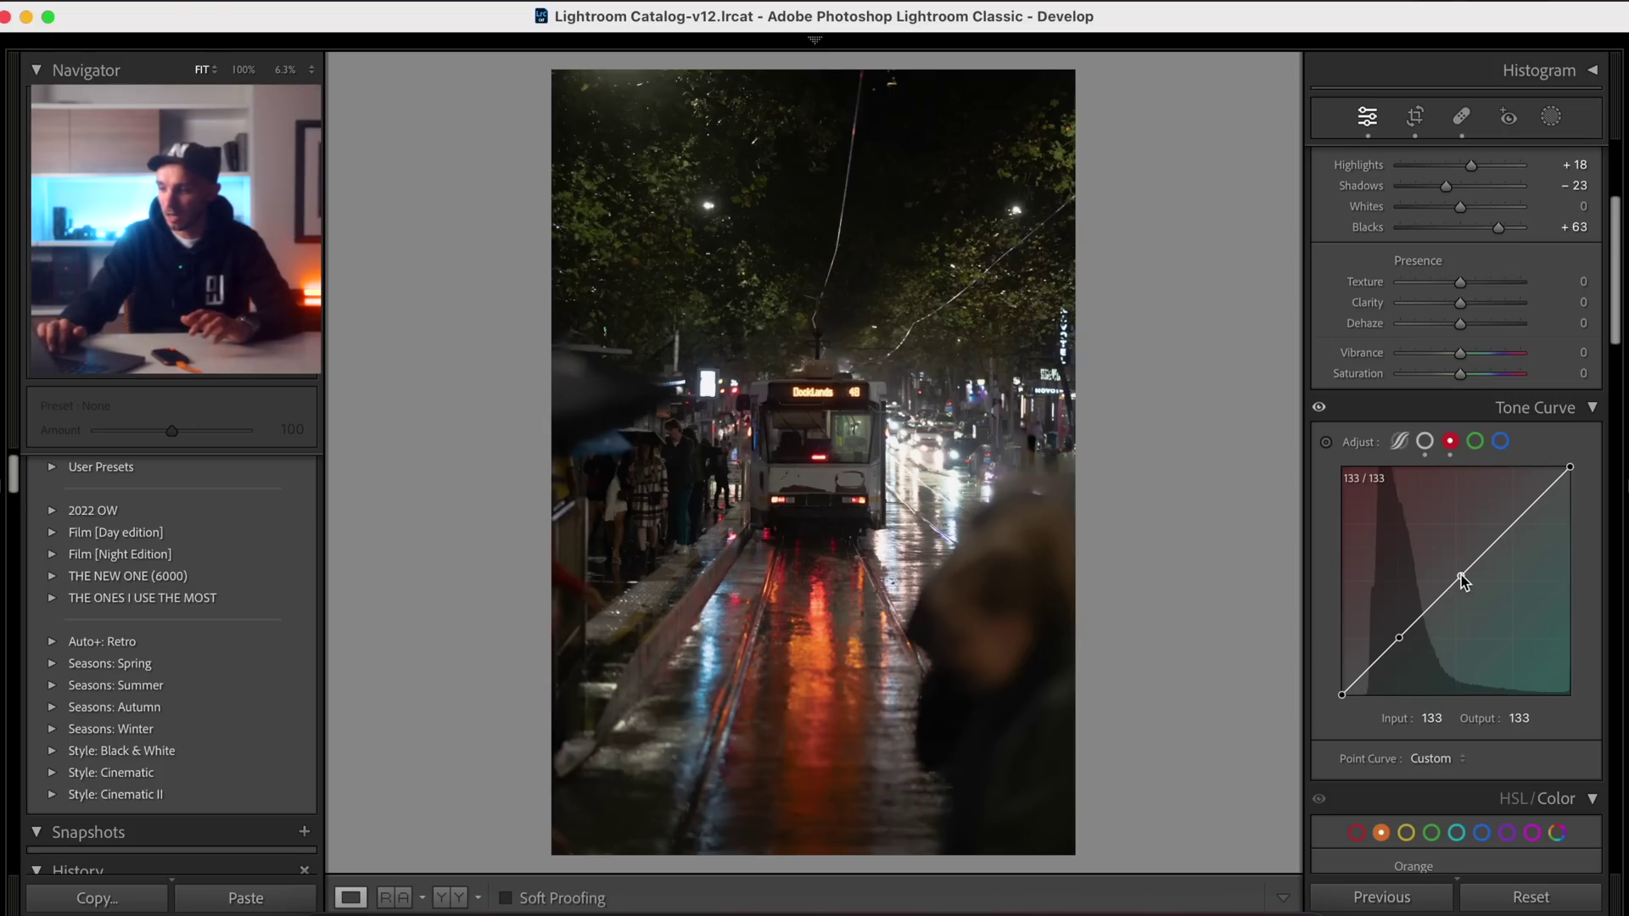
{"action": "left_click_drag", "start_coordinate": [1399, 637], "coordinate": [1409, 662]}
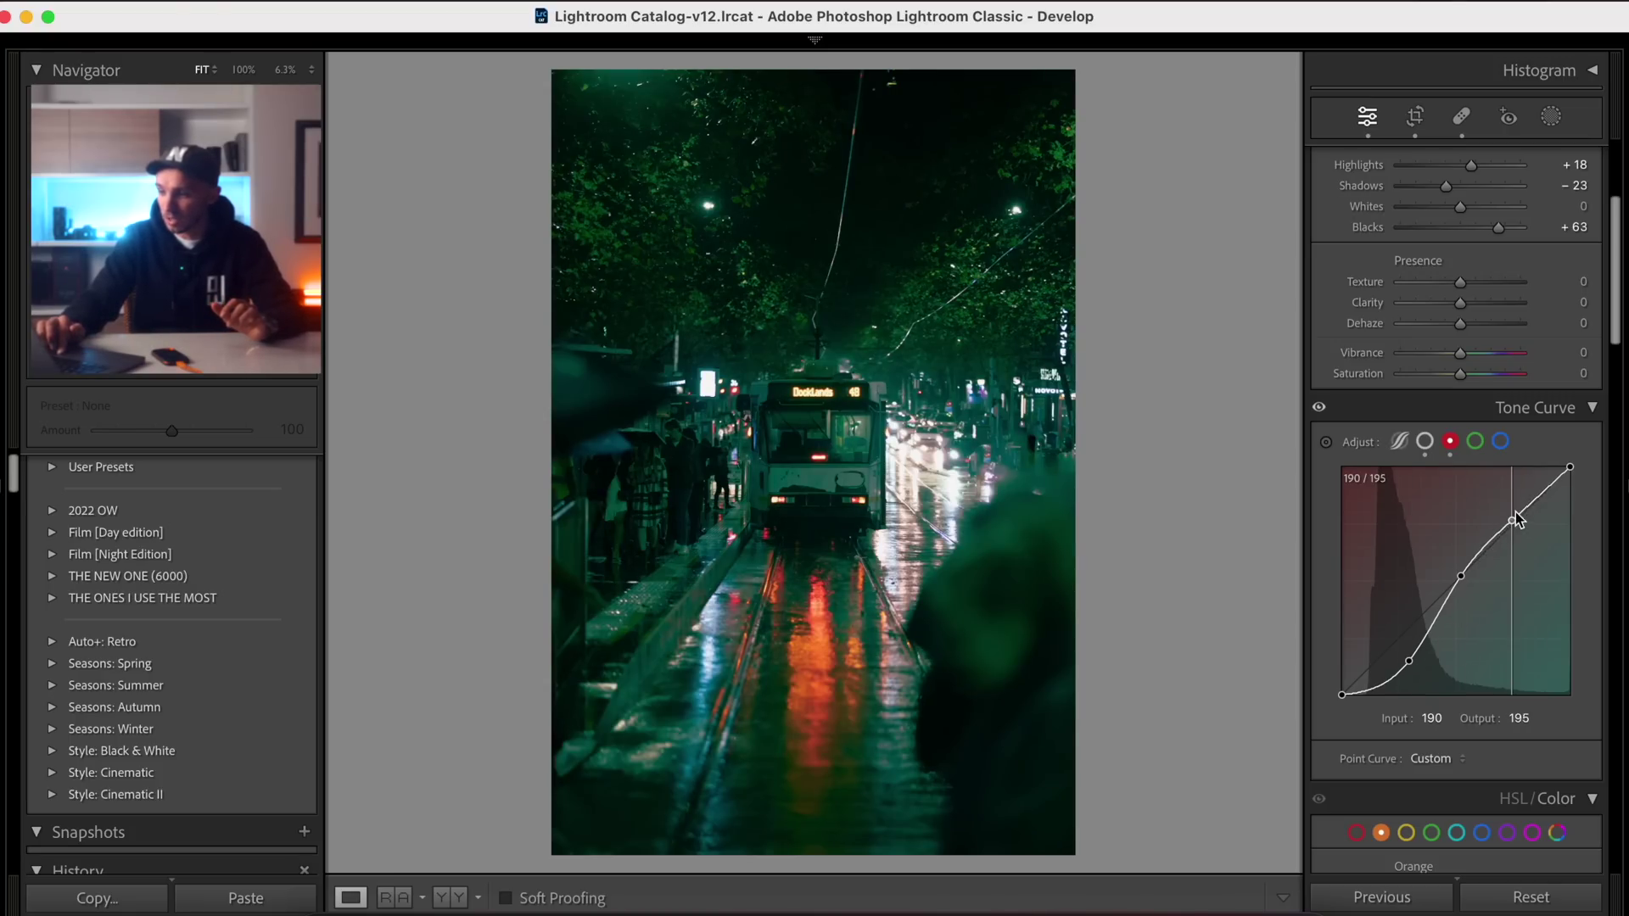
{"action": "left_click_drag", "start_coordinate": [1523, 513], "coordinate": [1525, 504]}
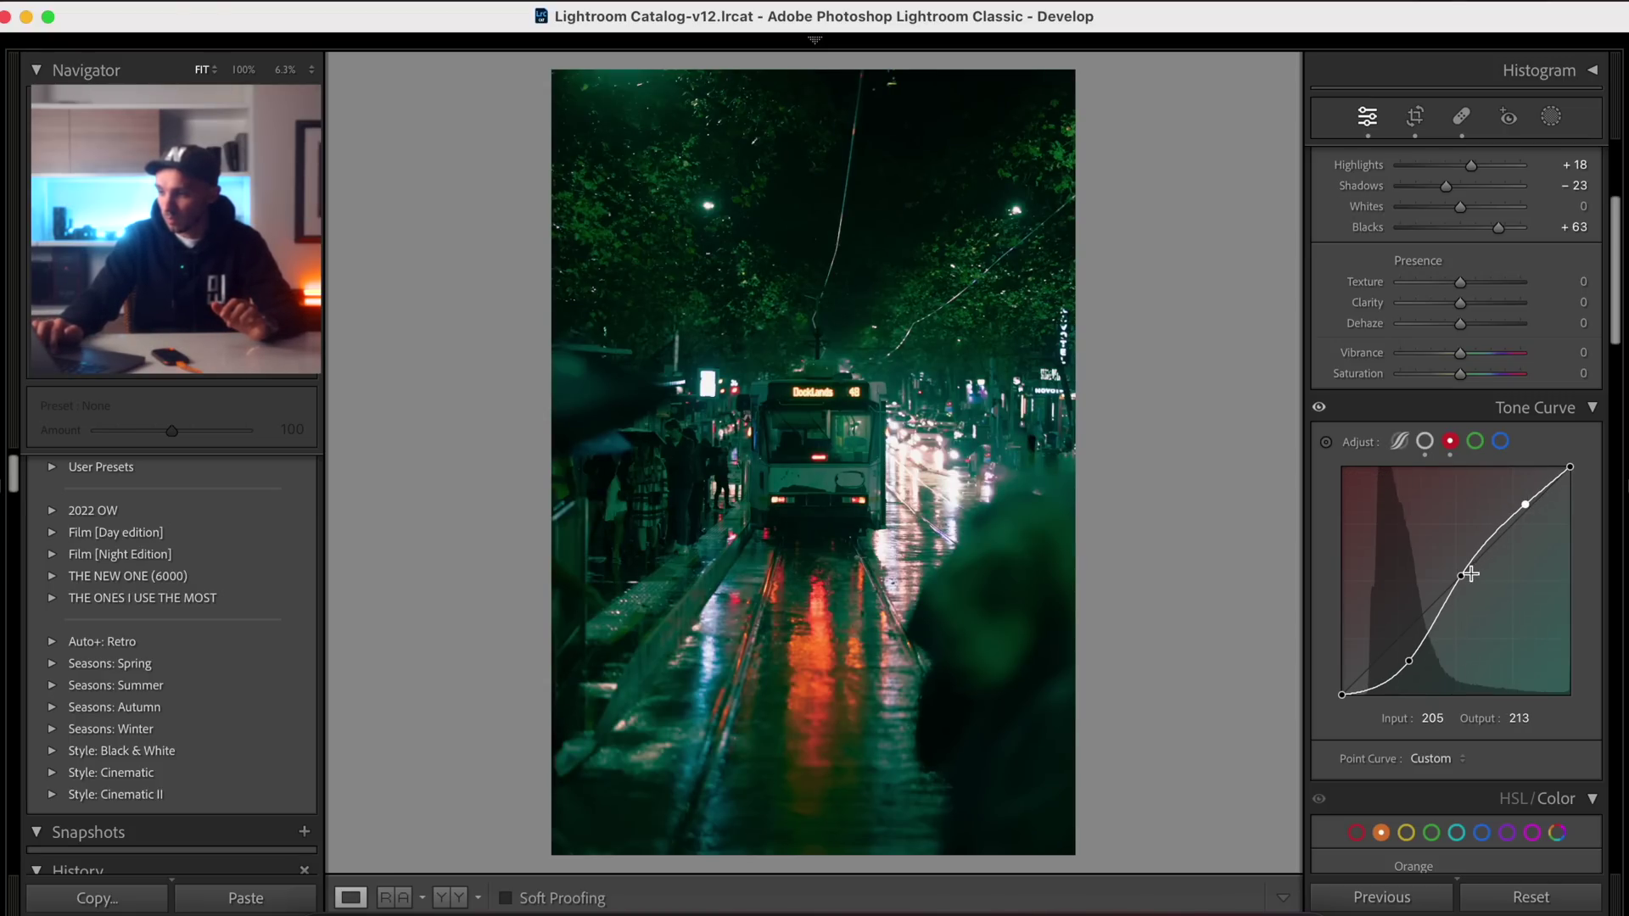
Step: Refine the red curve with points at 160/164, 125/109 and 80/36, and lower its white endpoint output to 245
{"action": "left_click_drag", "start_coordinate": [1461, 576], "coordinate": [1485, 548]}
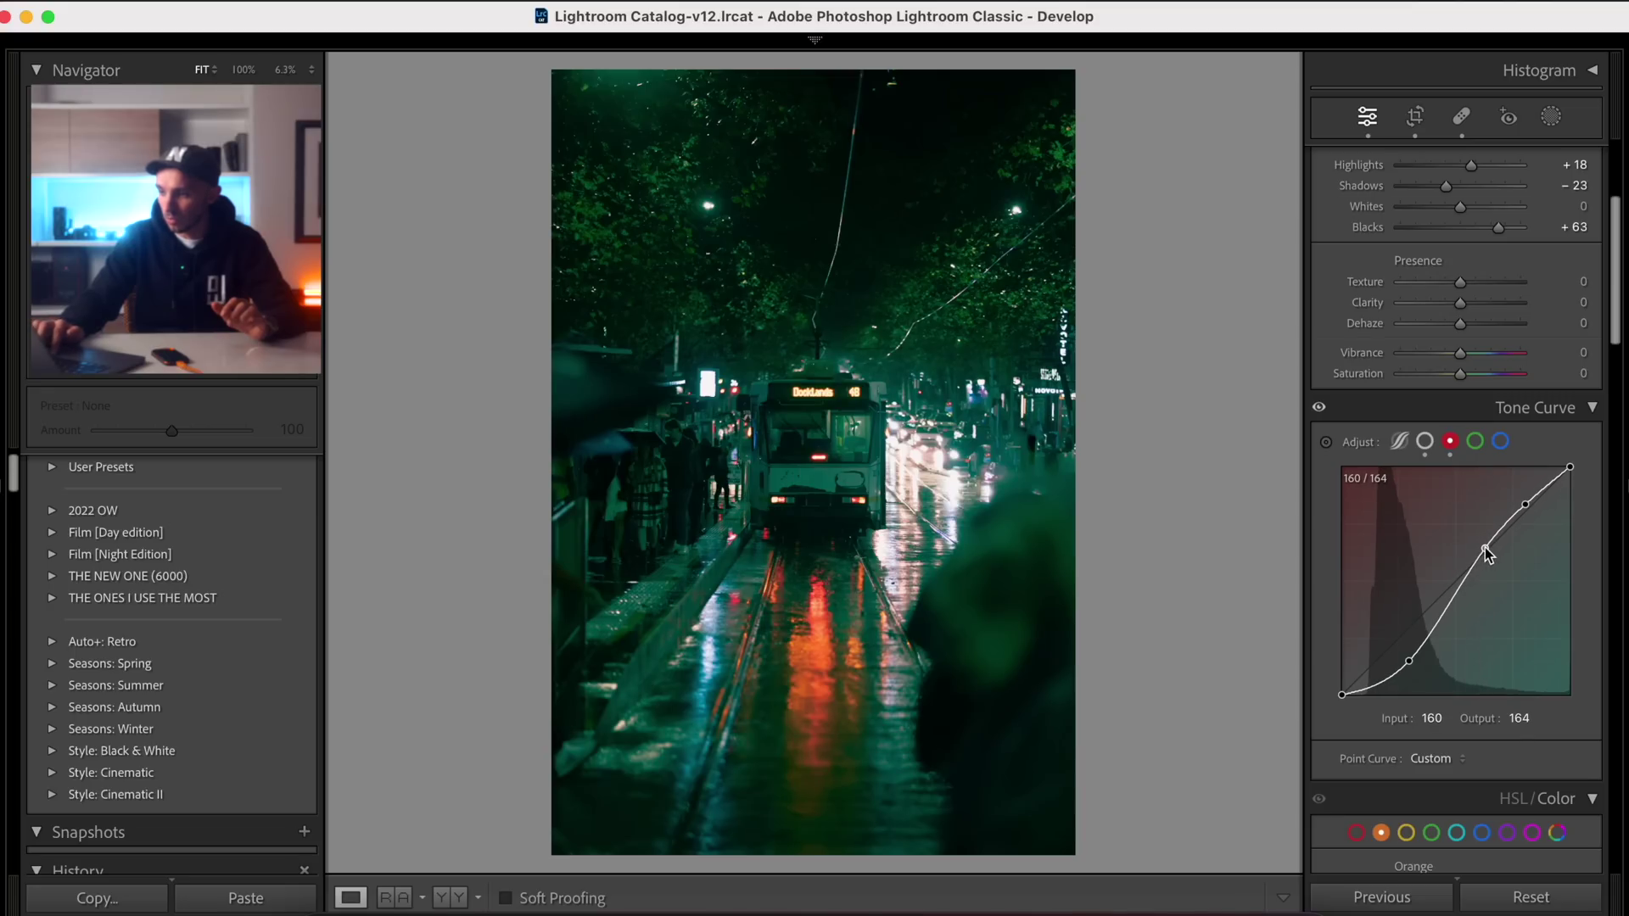
{"action": "left_click_drag", "start_coordinate": [1454, 604], "coordinate": [1454, 597]}
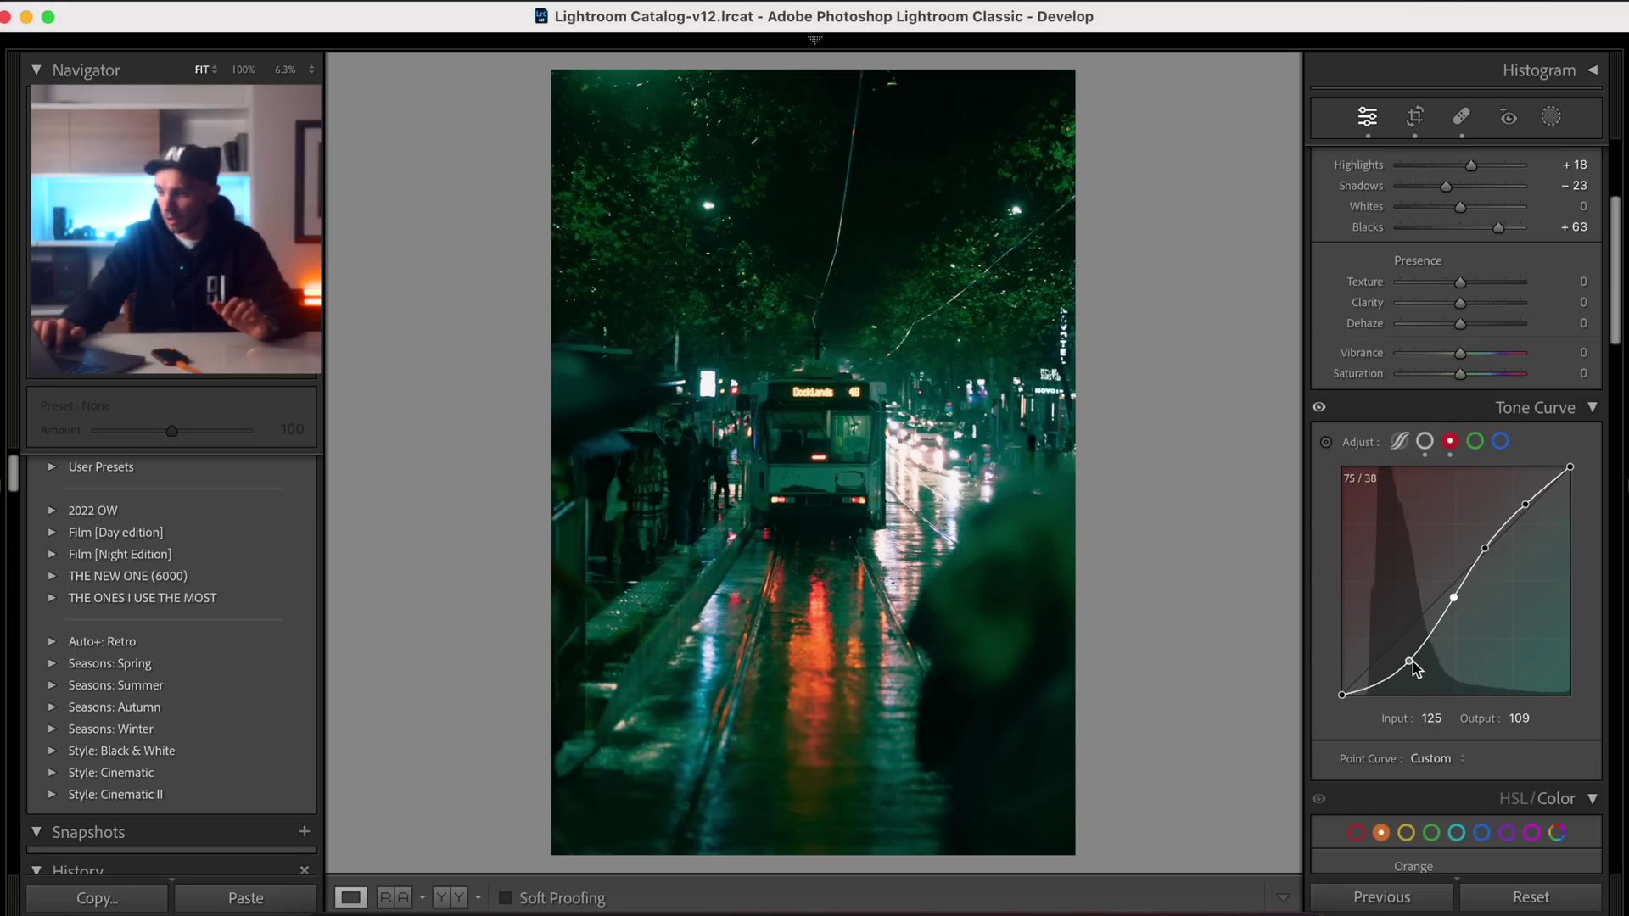
{"action": "left_click_drag", "start_coordinate": [1412, 663], "coordinate": [1412, 663]}
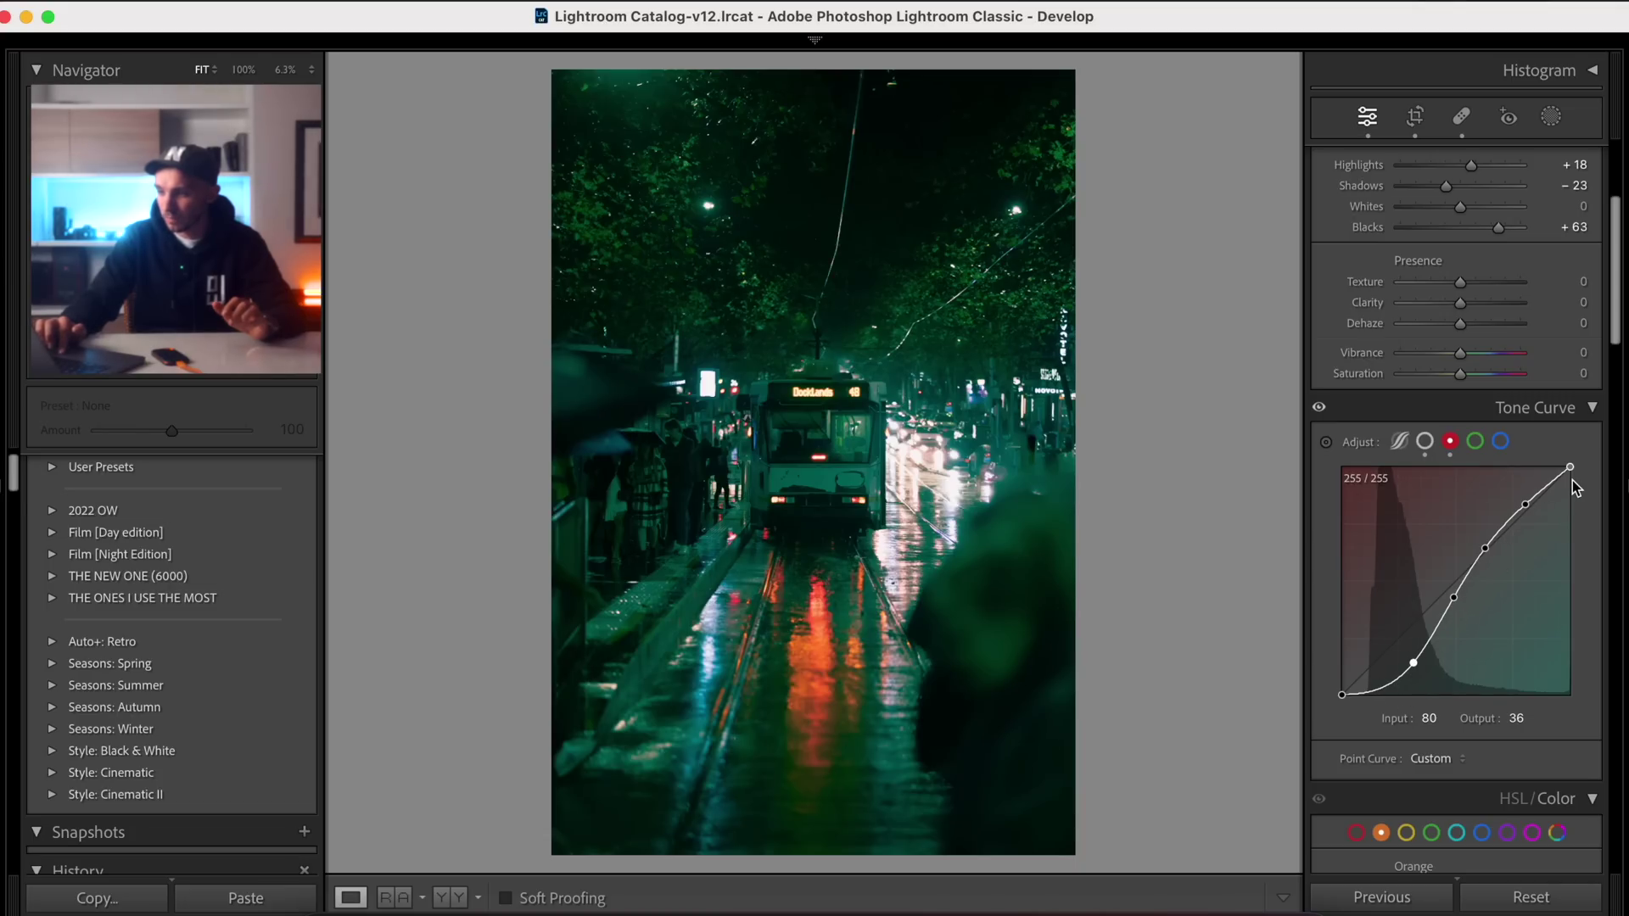
{"action": "left_click_drag", "start_coordinate": [1571, 473], "coordinate": [1571, 472]}
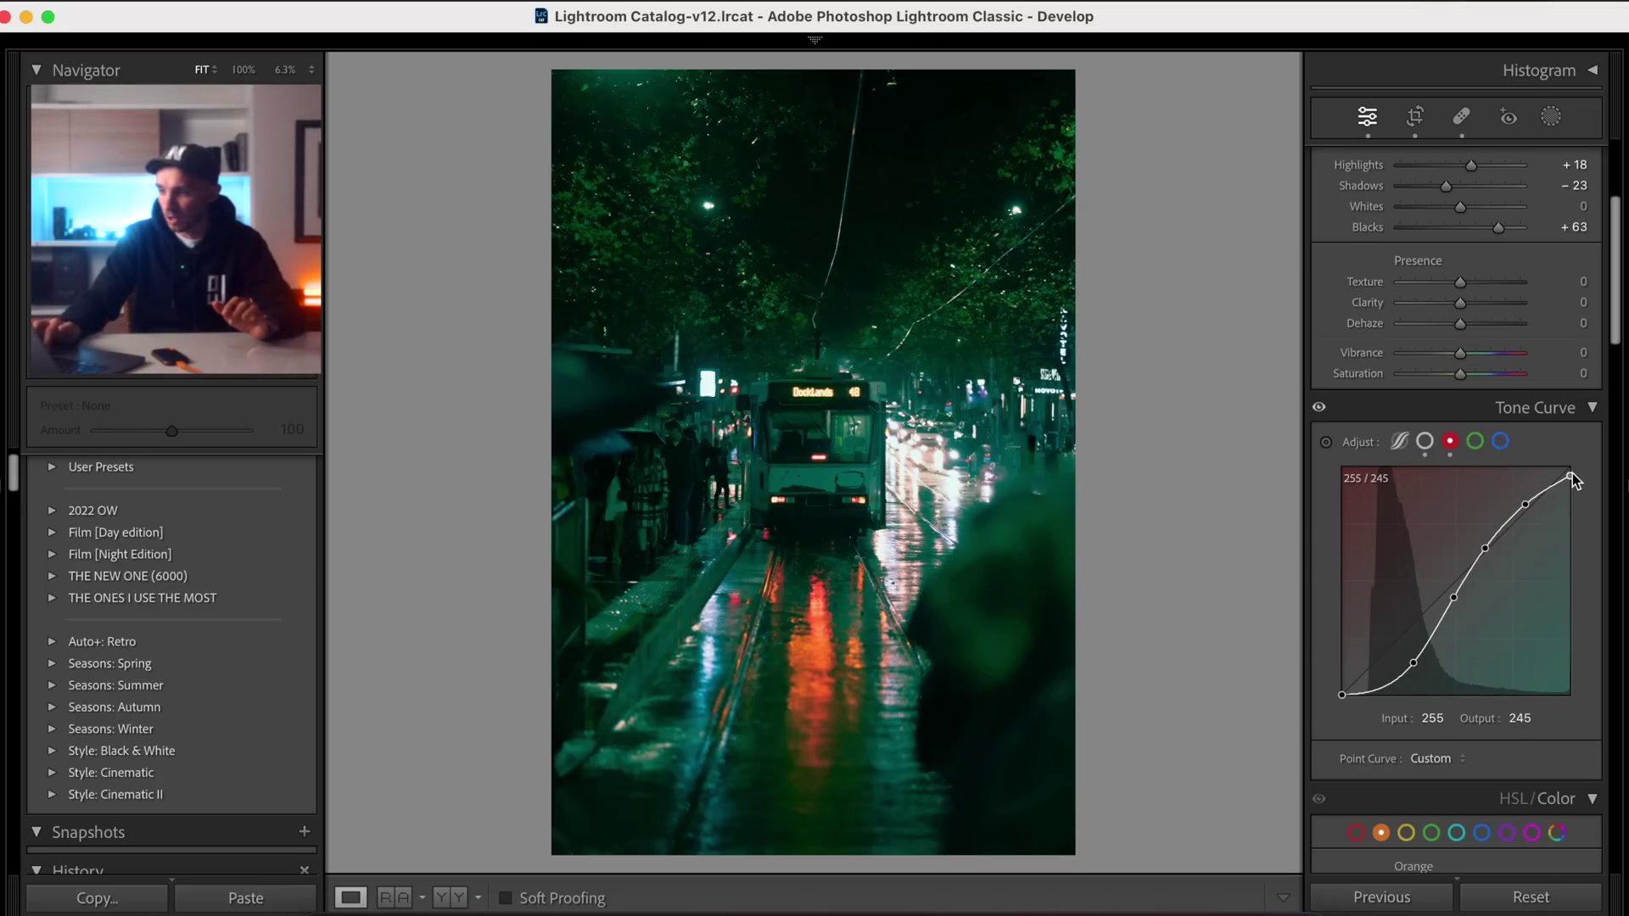
{"action": "left_click", "coordinate": [1320, 407]}
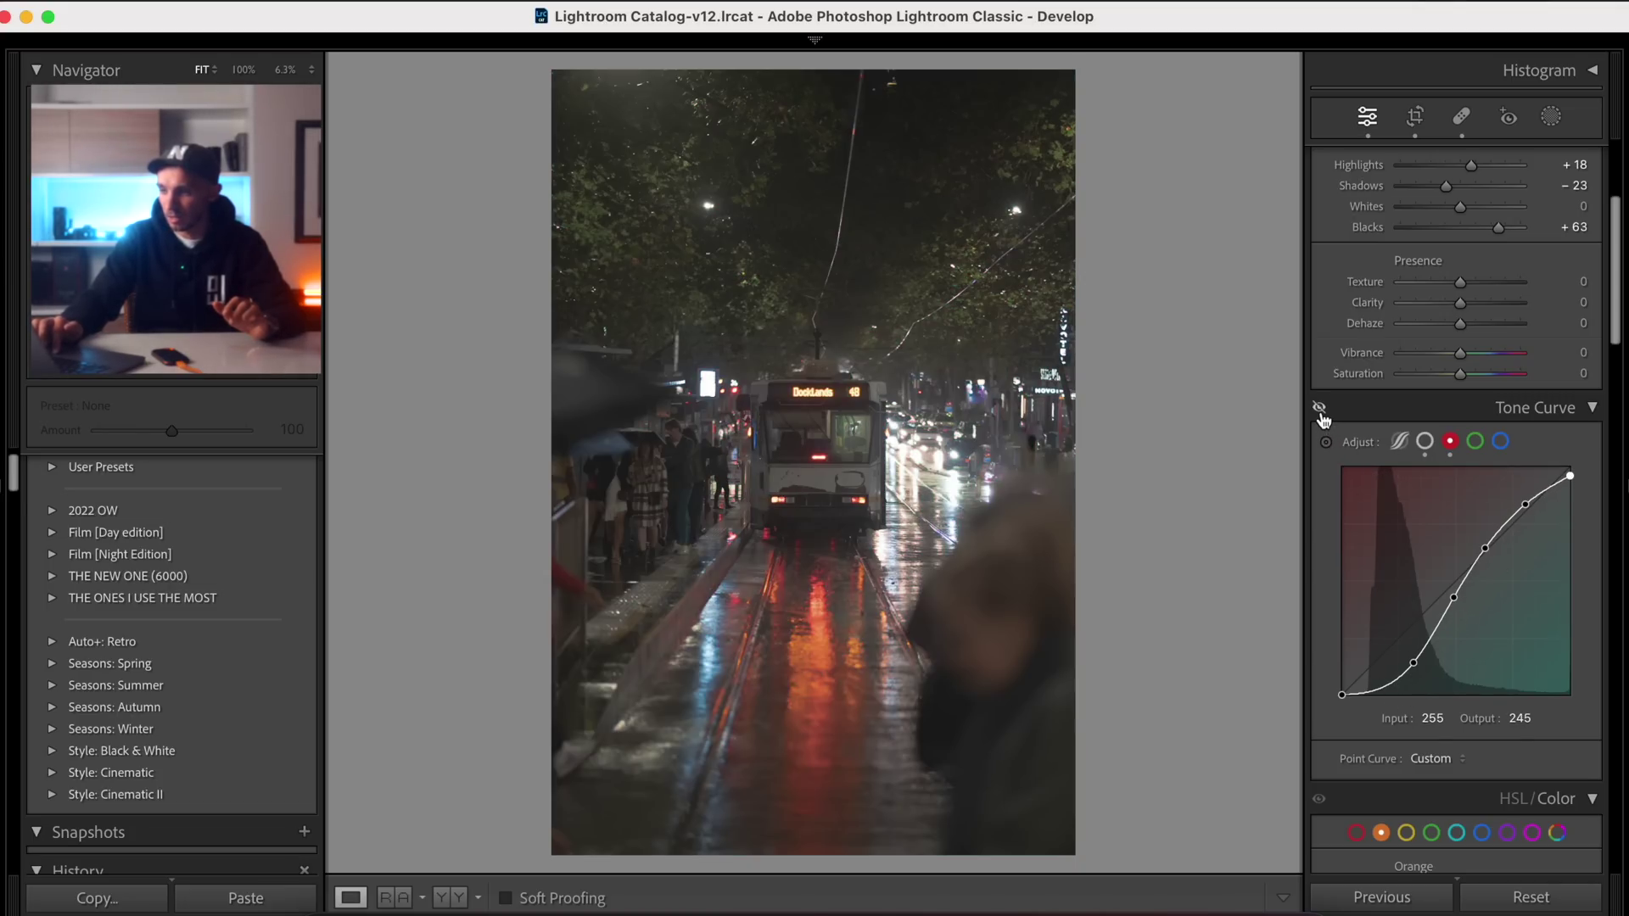
{"action": "left_click", "coordinate": [1321, 407]}
Step: Give the green channel curve an S shape with lowered shadows, raised highlights and a midtone point at about 137/139
{"action": "left_click", "coordinate": [1476, 440]}
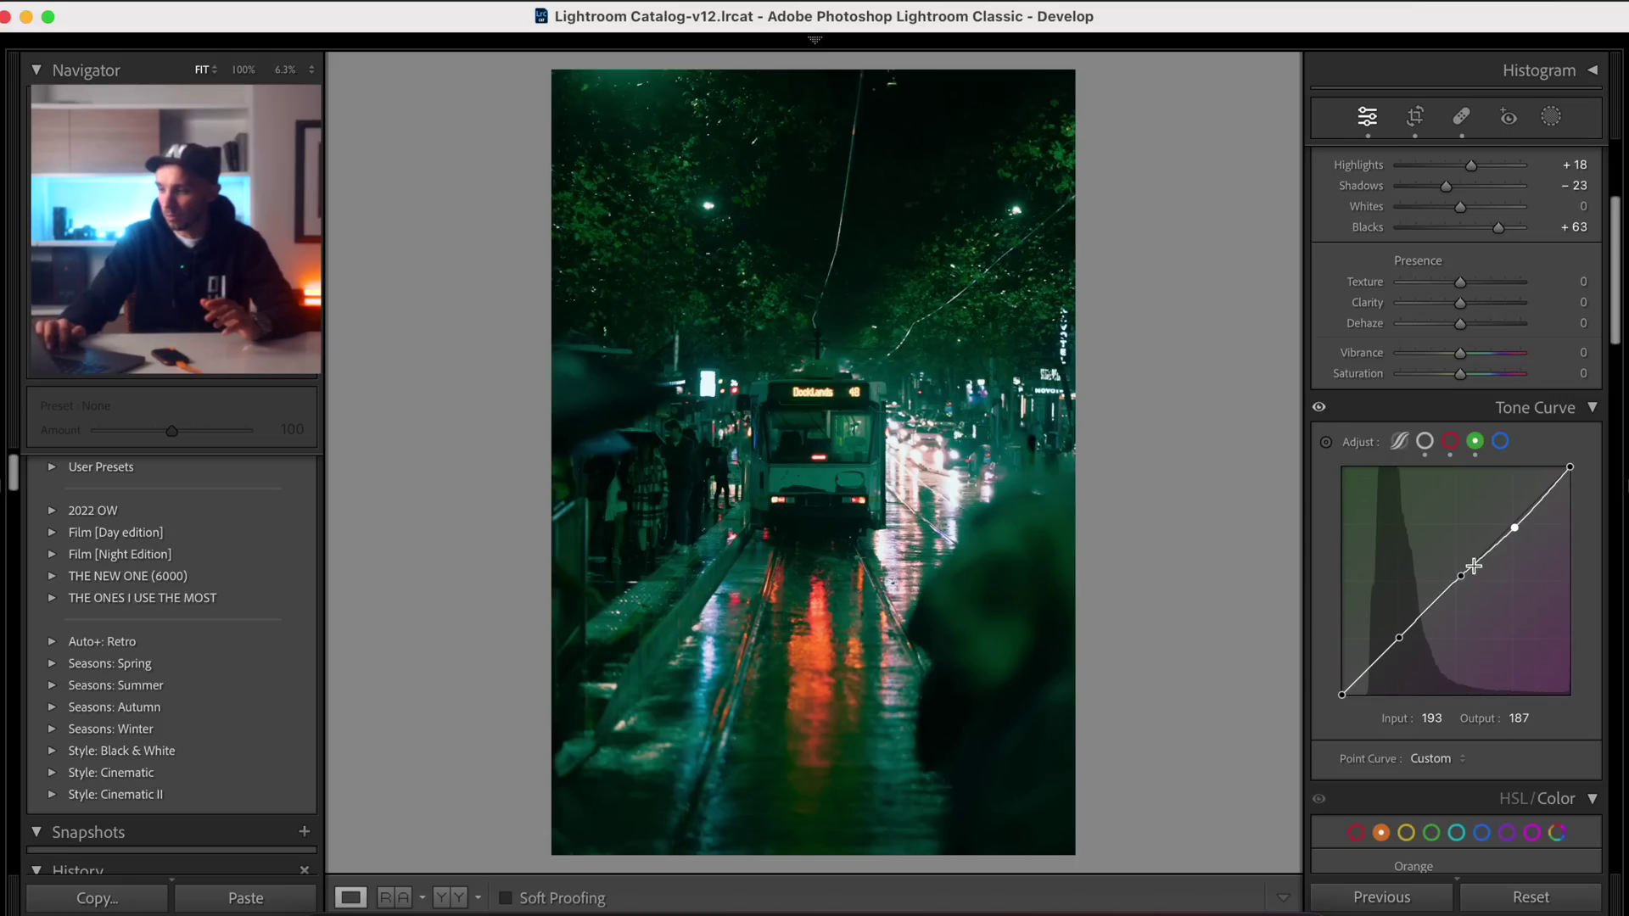
{"action": "left_click_drag", "start_coordinate": [1522, 538], "coordinate": [1521, 501]}
{"action": "left_click_drag", "start_coordinate": [1399, 637], "coordinate": [1412, 645]}
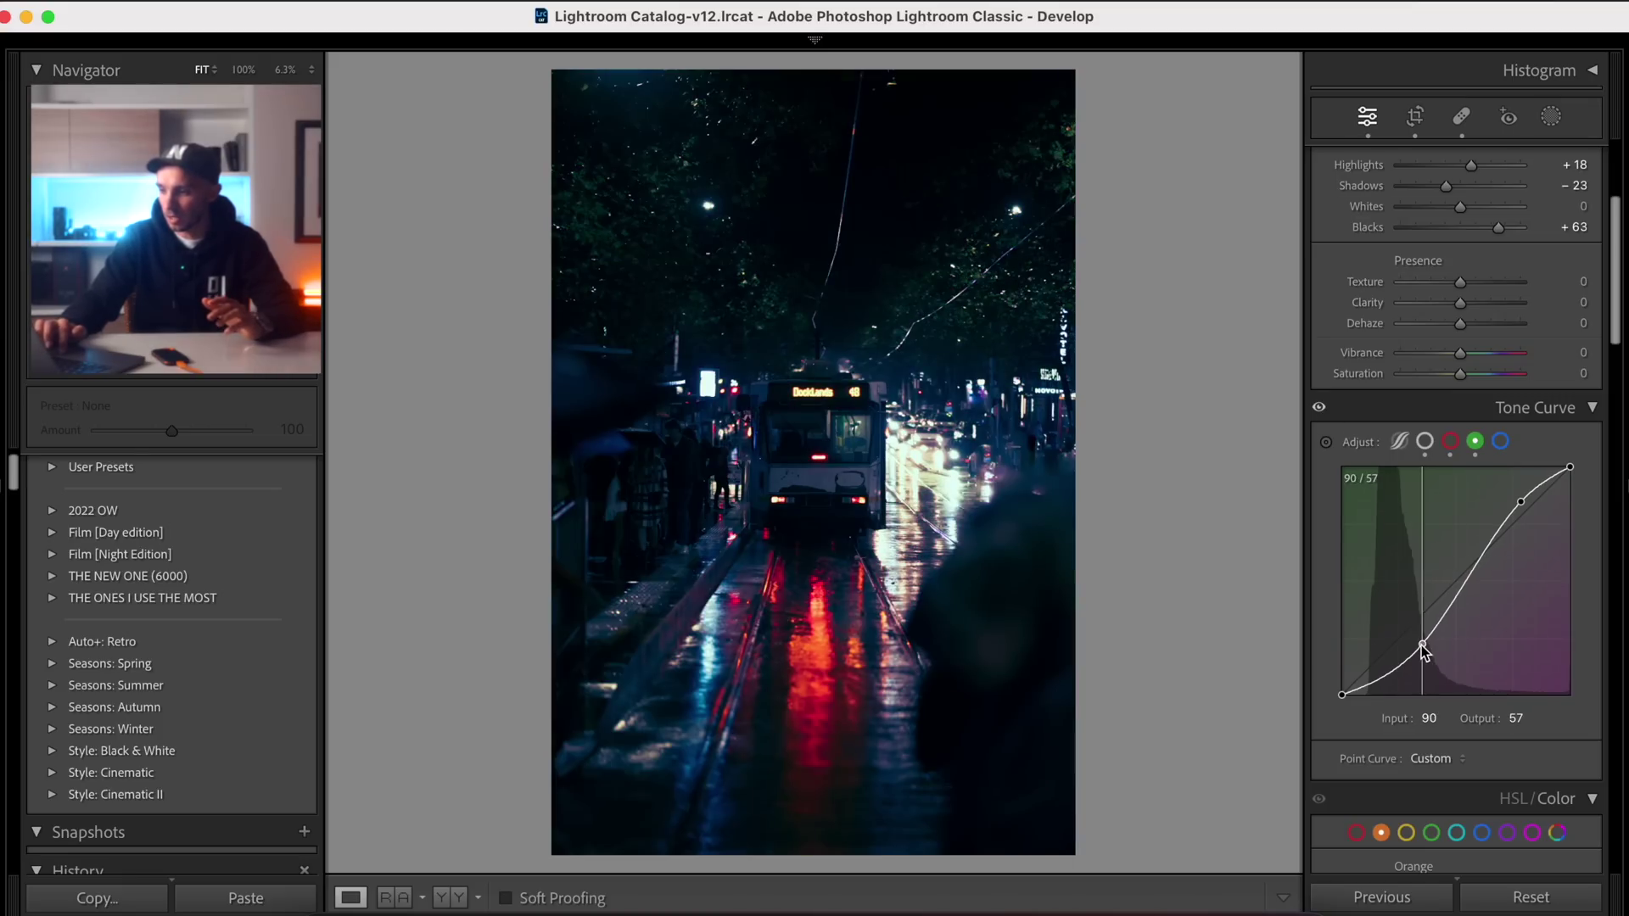
{"action": "left_click", "coordinate": [1465, 572]}
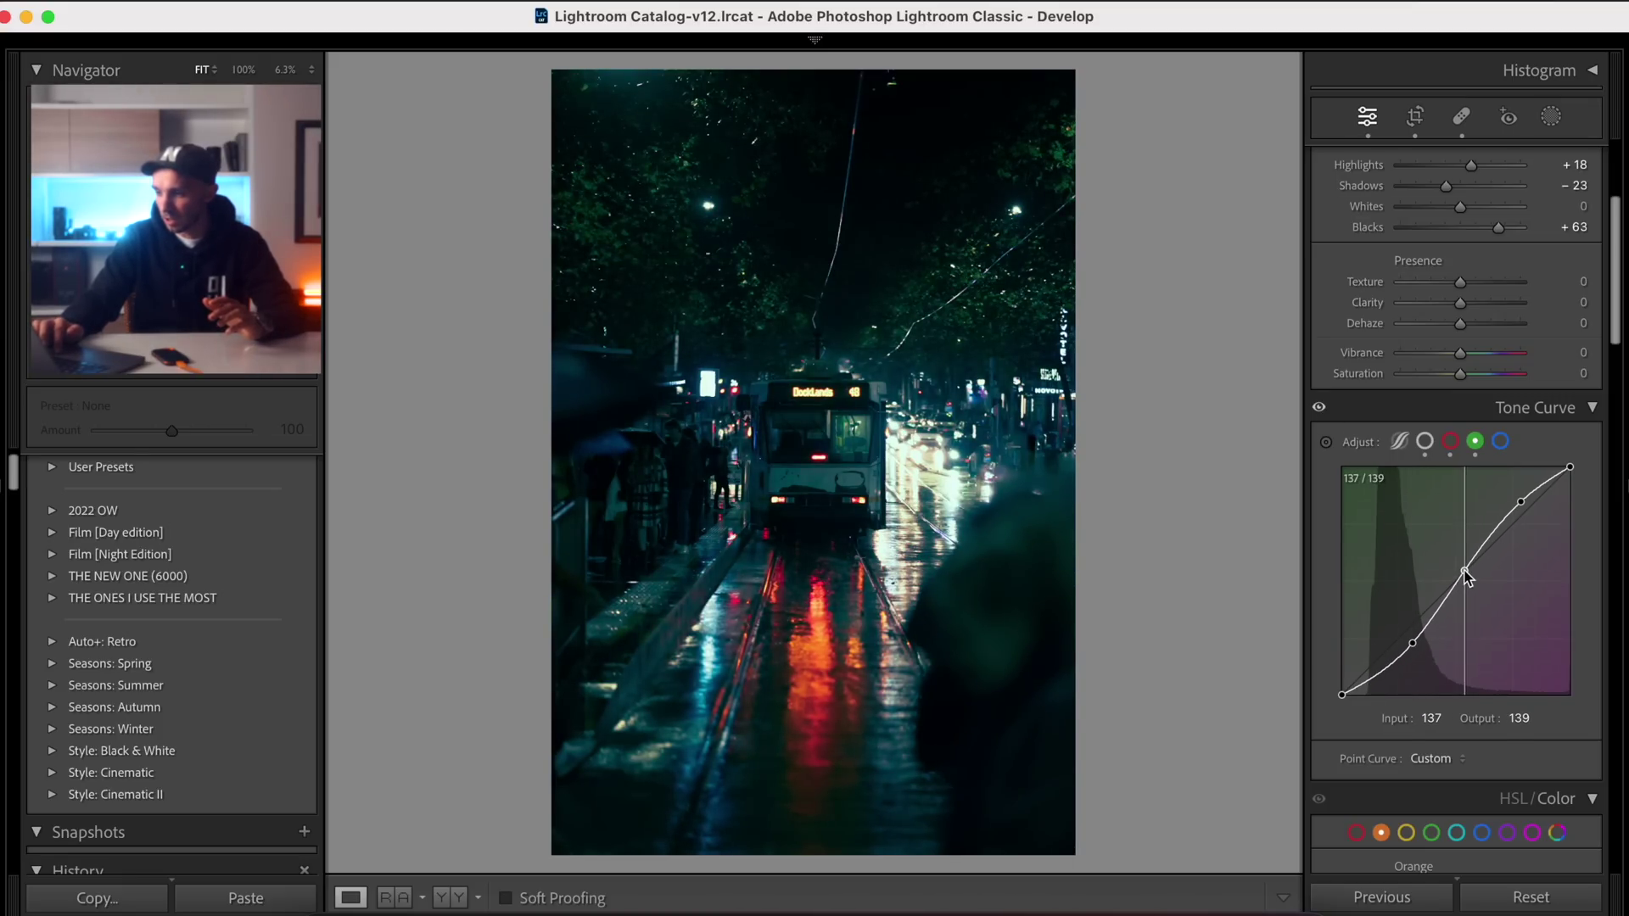
Step: Shape the blue channel curve with lowered shadows and a black endpoint output of 10, and compare the photo without the tone curves
{"action": "left_click", "coordinate": [1501, 440]}
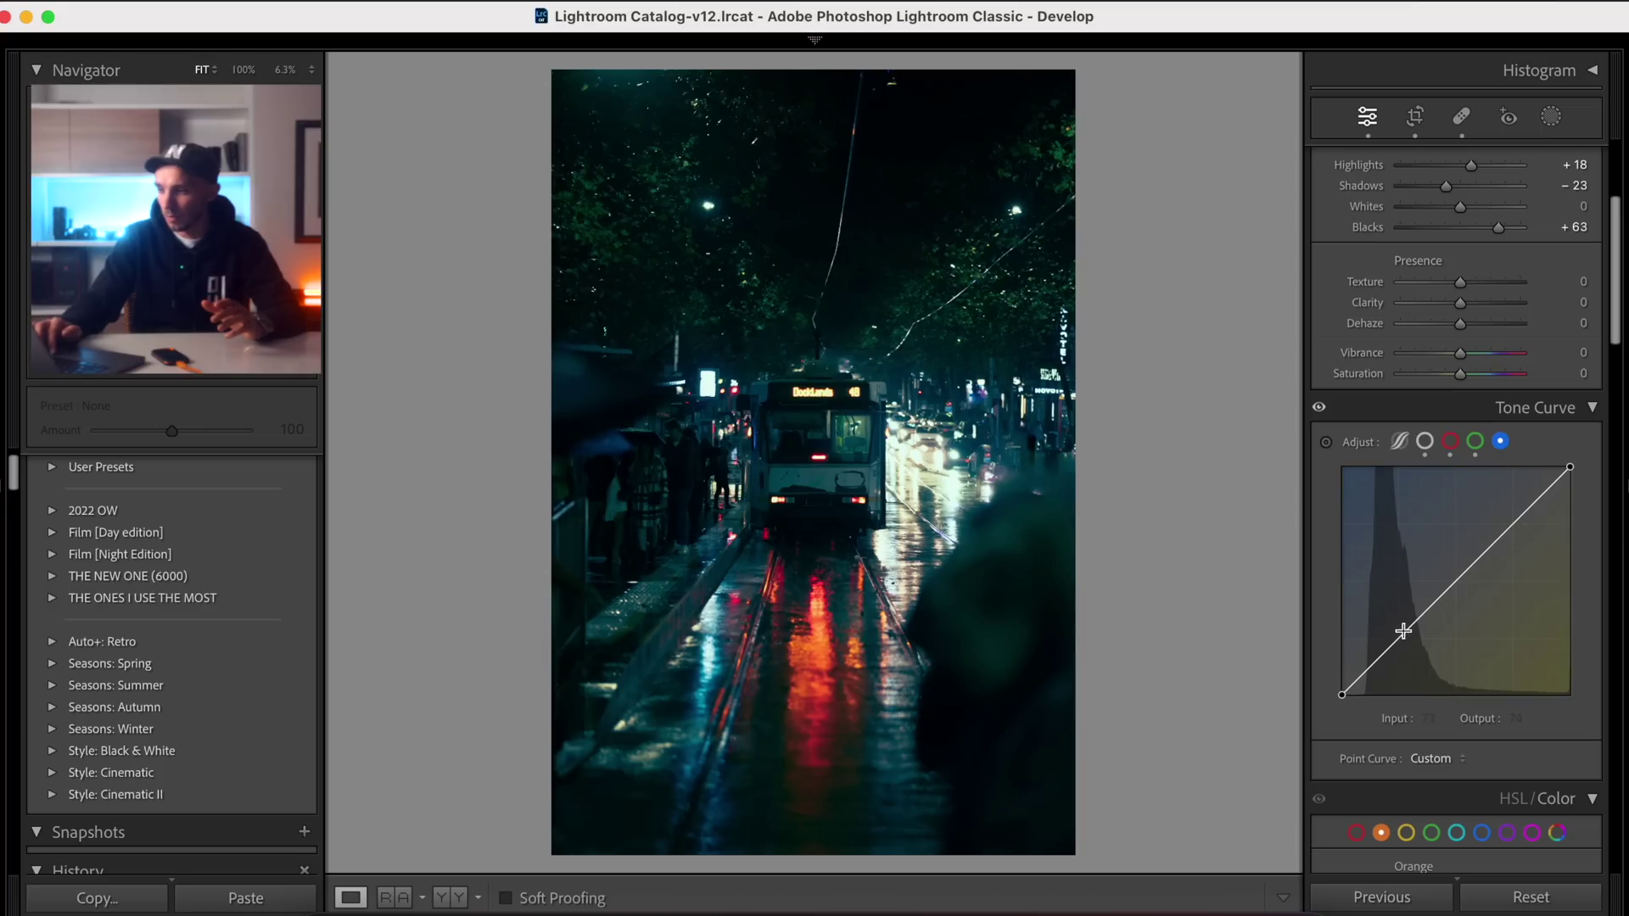
{"action": "left_click", "coordinate": [1395, 642]}
{"action": "left_click", "coordinate": [1459, 578]}
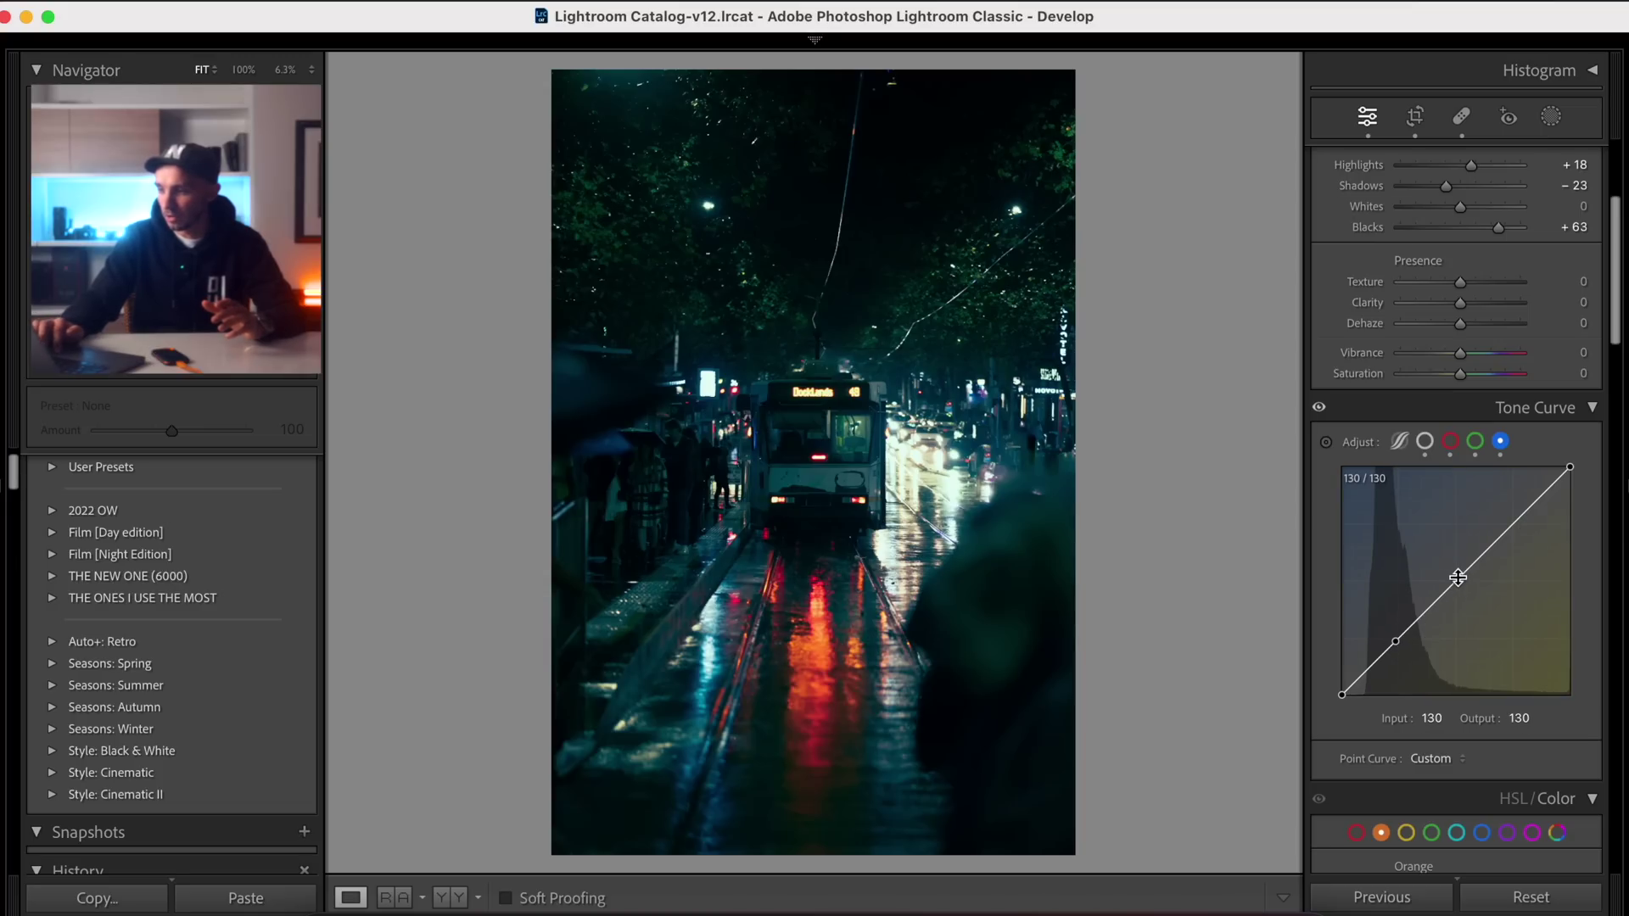
{"action": "left_click", "coordinate": [1511, 523]}
{"action": "left_click_drag", "start_coordinate": [1341, 694], "coordinate": [1341, 685]}
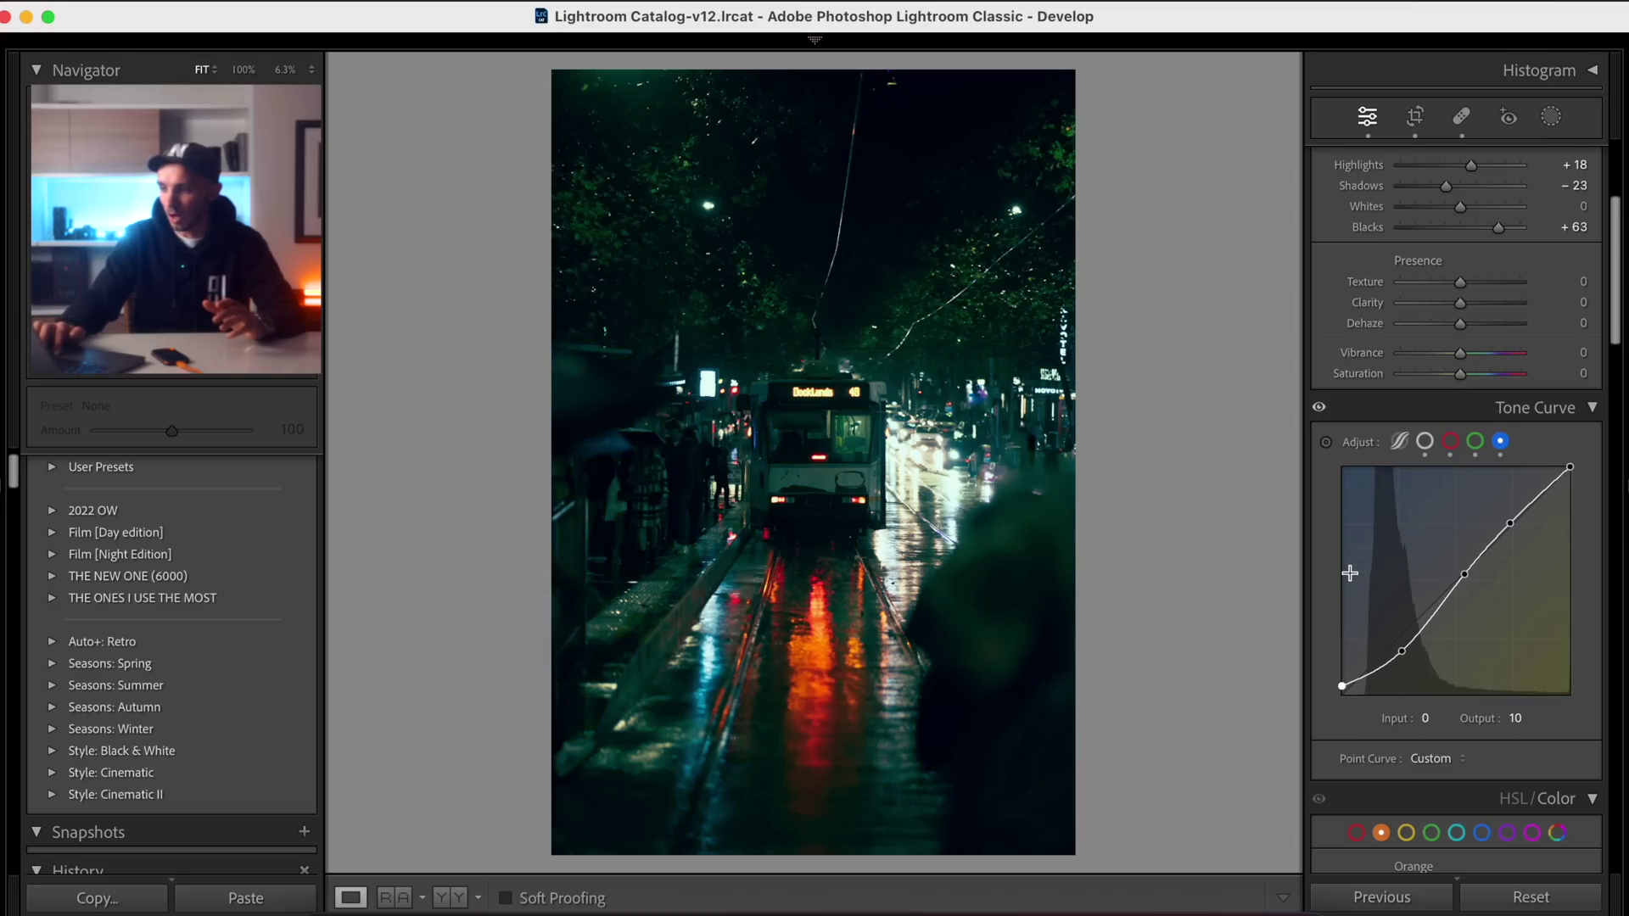
{"action": "left_click", "coordinate": [1320, 408]}
{"action": "left_click", "coordinate": [1320, 407]}
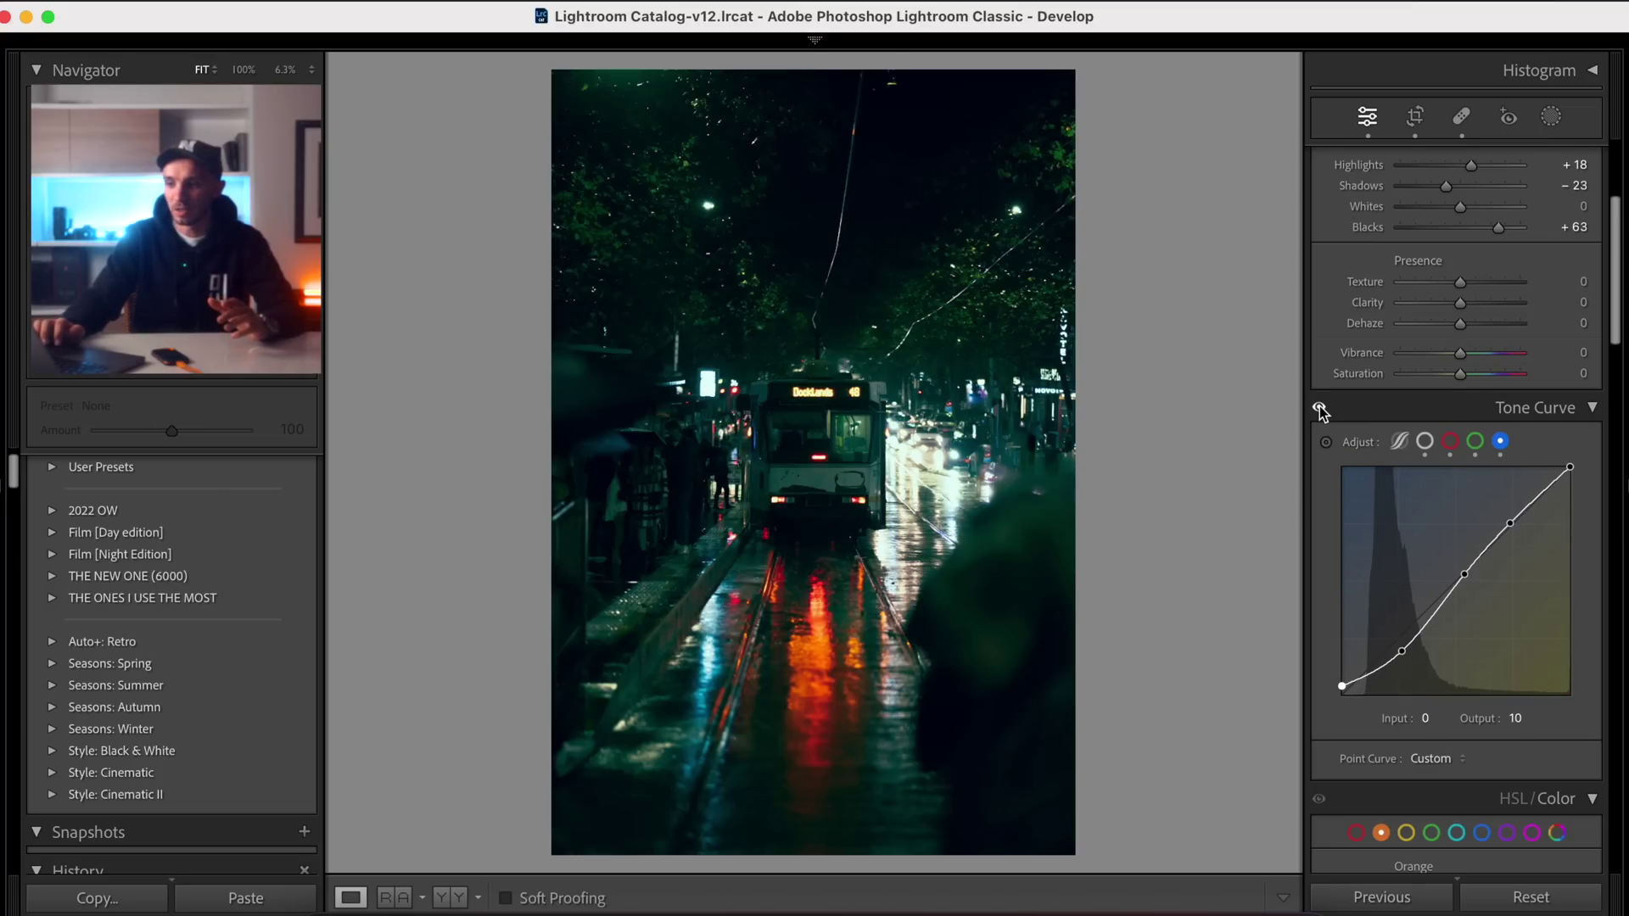
{"action": "left_click", "coordinate": [1319, 407]}
{"action": "left_click", "coordinate": [1319, 407]}
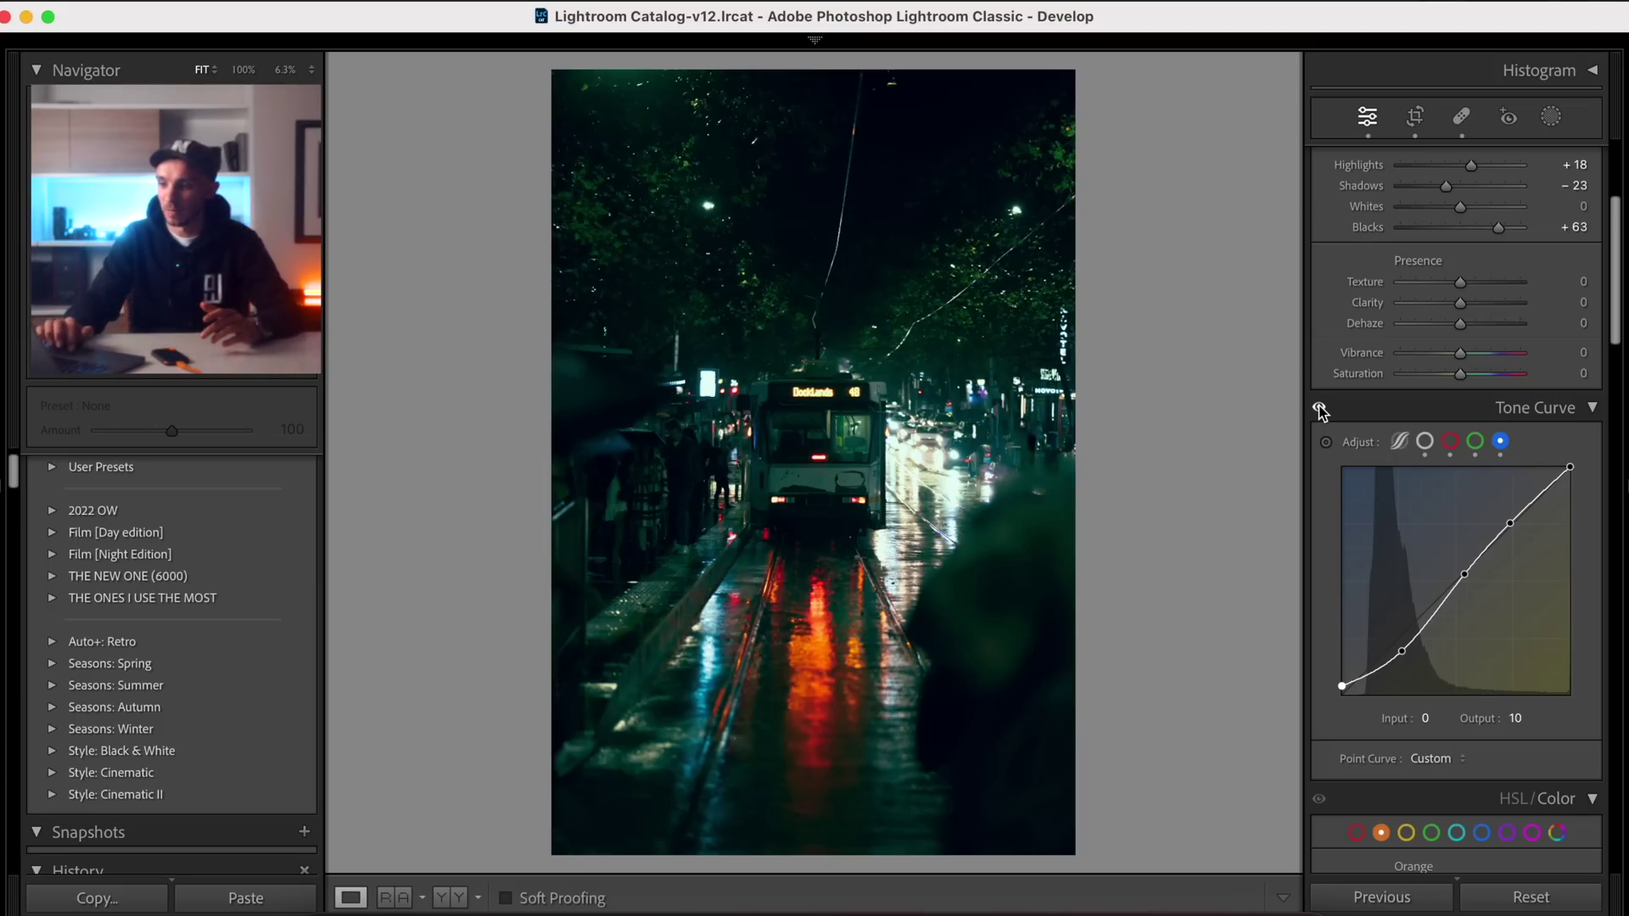
Step: Set Saturation to -14, Texture to +15, Clarity to +4 and Dehaze to -14, and show the unedited photo for comparison
{"action": "scroll", "coordinate": [1465, 486], "scroll_direction": "up", "scroll_amount": 3}
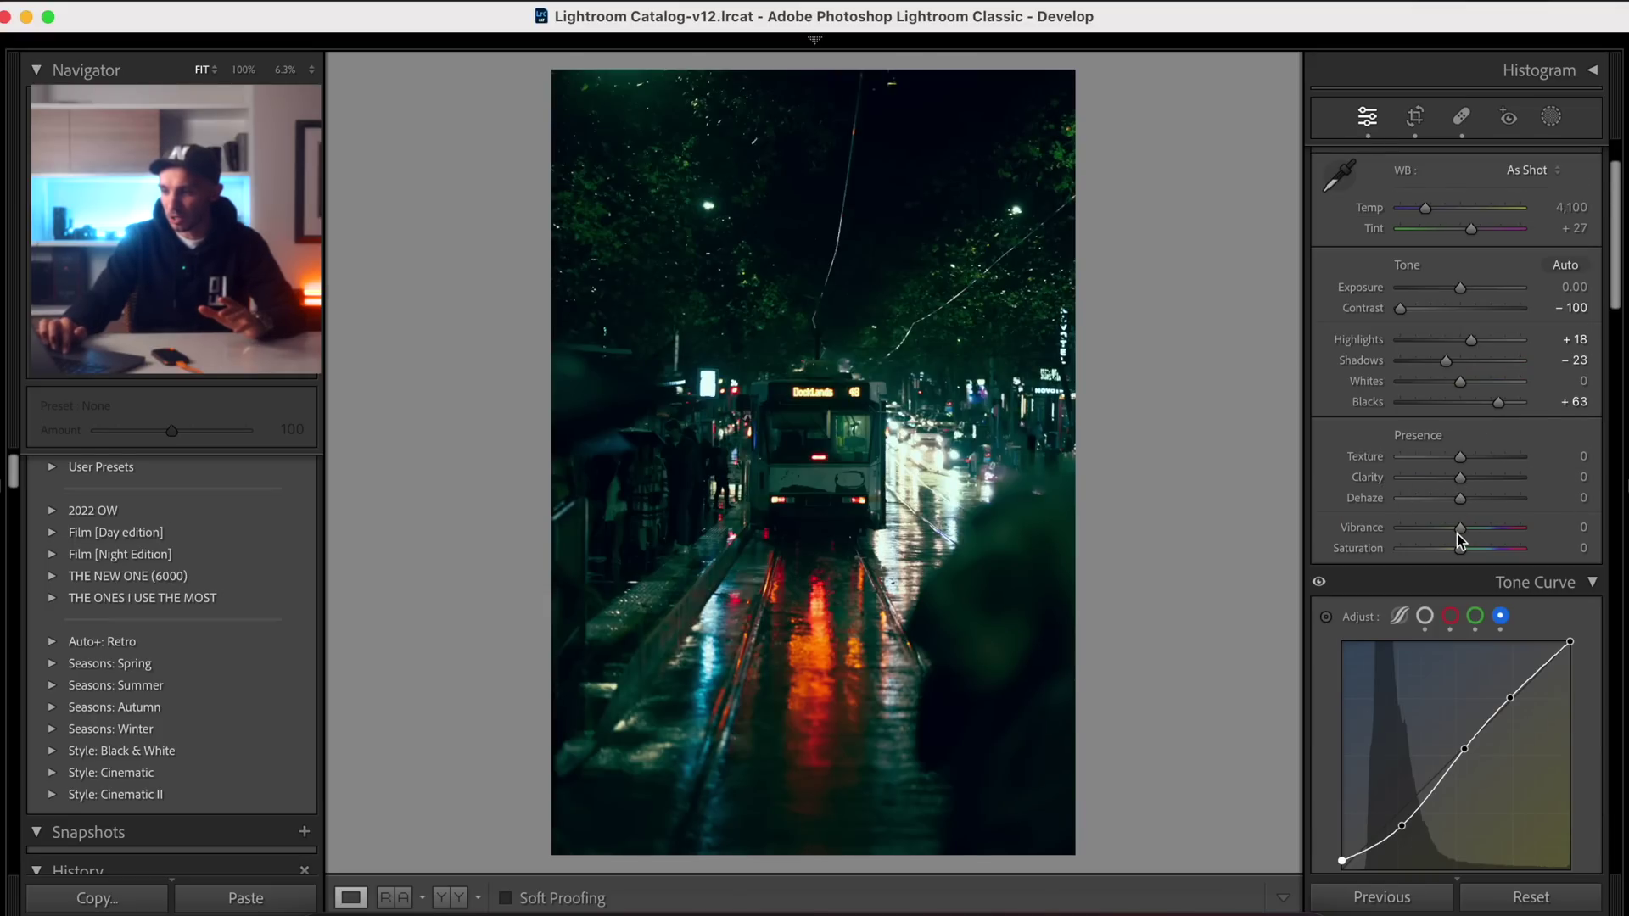
{"action": "left_click_drag", "start_coordinate": [1457, 552], "coordinate": [1452, 553]}
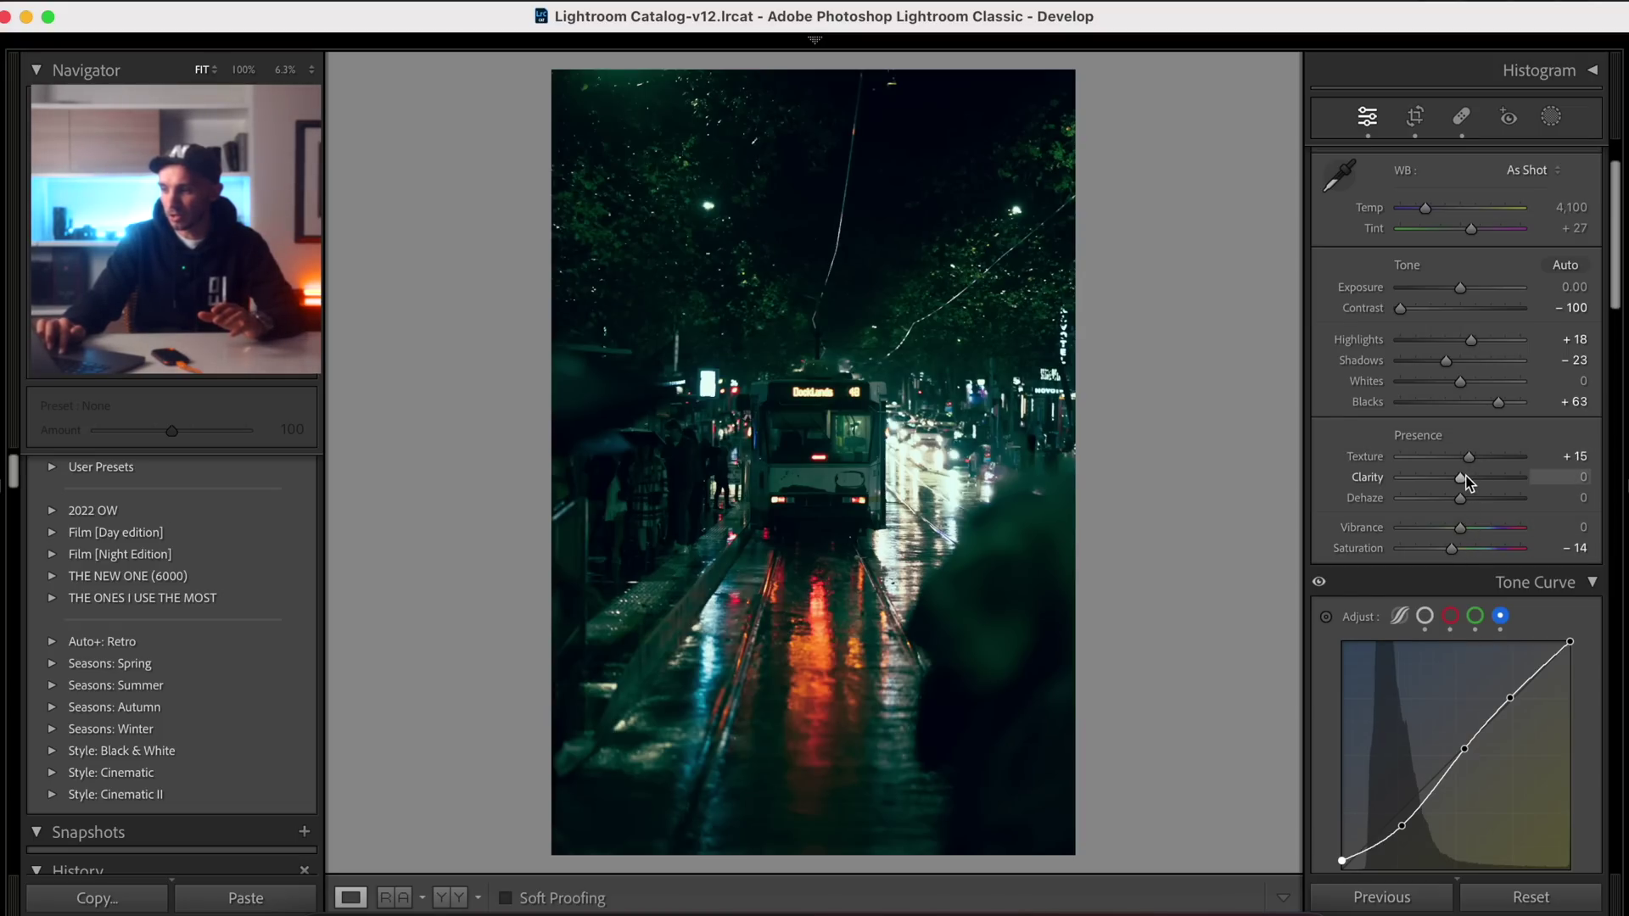
{"action": "left_click_drag", "start_coordinate": [1461, 498], "coordinate": [1452, 498]}
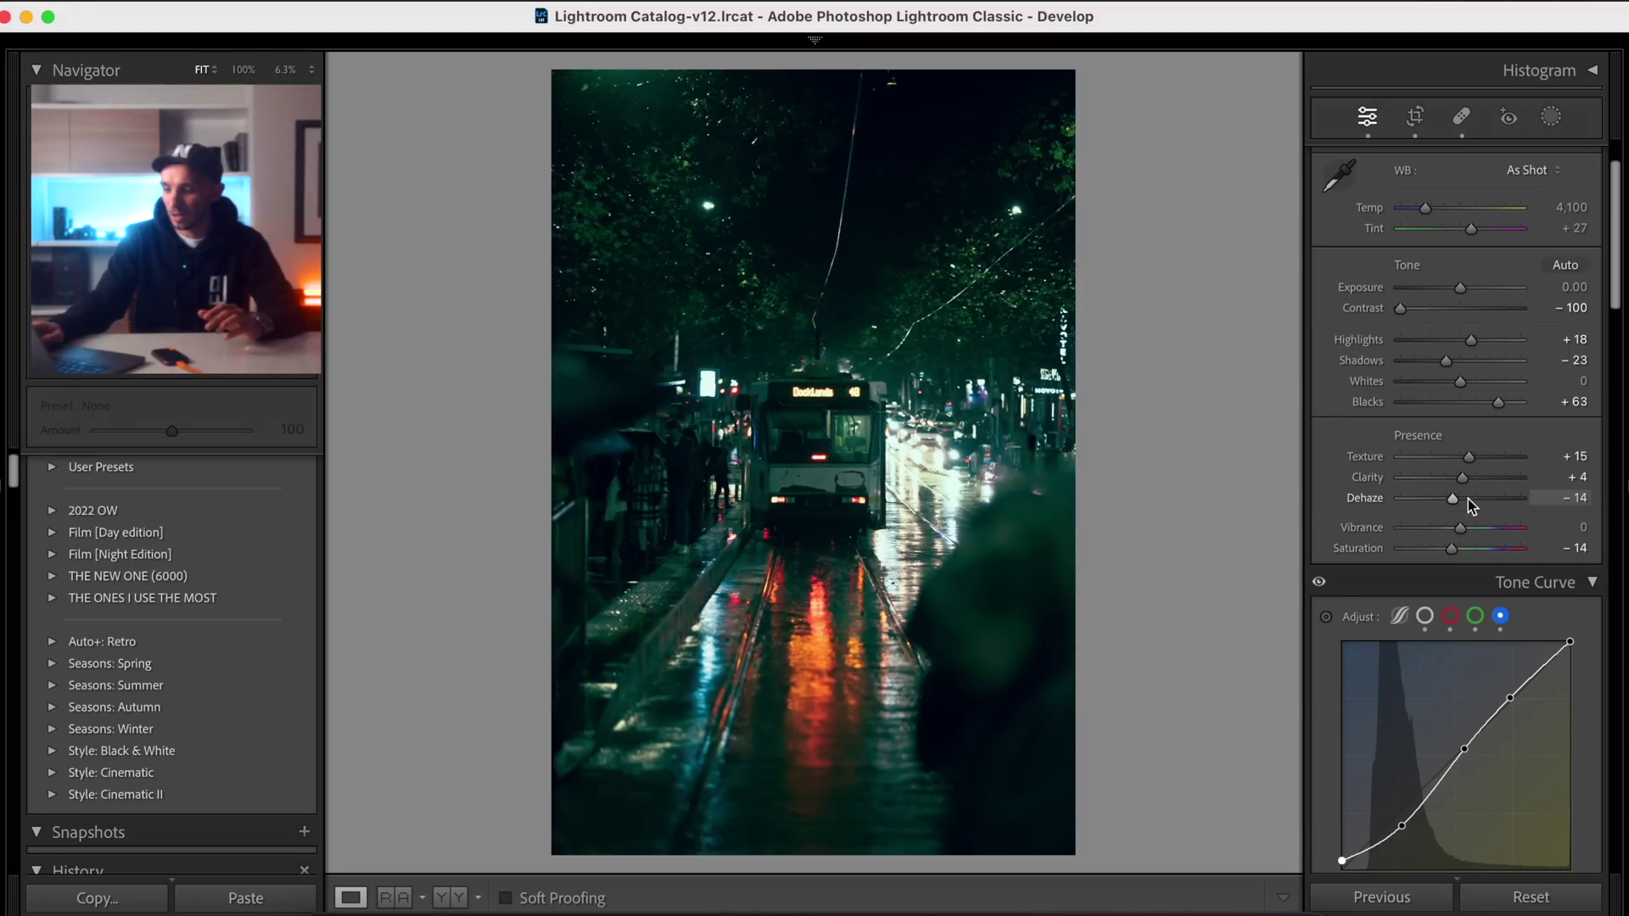
{"action": "key", "text": "backslash"}
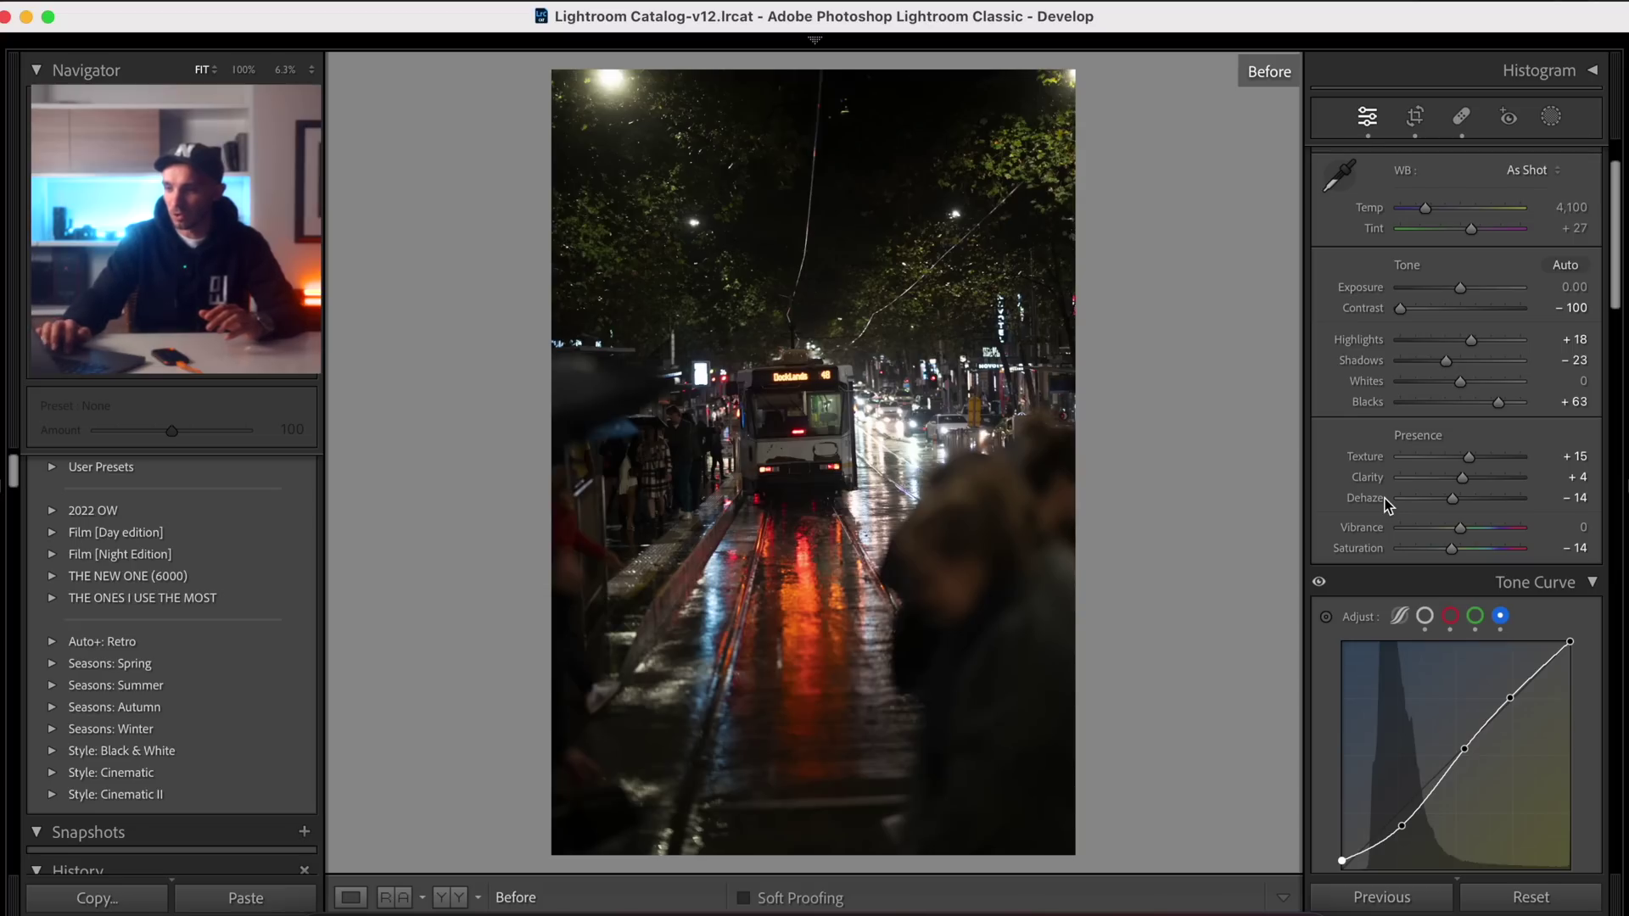
Step: Compare the original and edited photo side by side and return to the single edited view
{"action": "key", "text": "backslash"}
{"action": "key", "text": "y"}
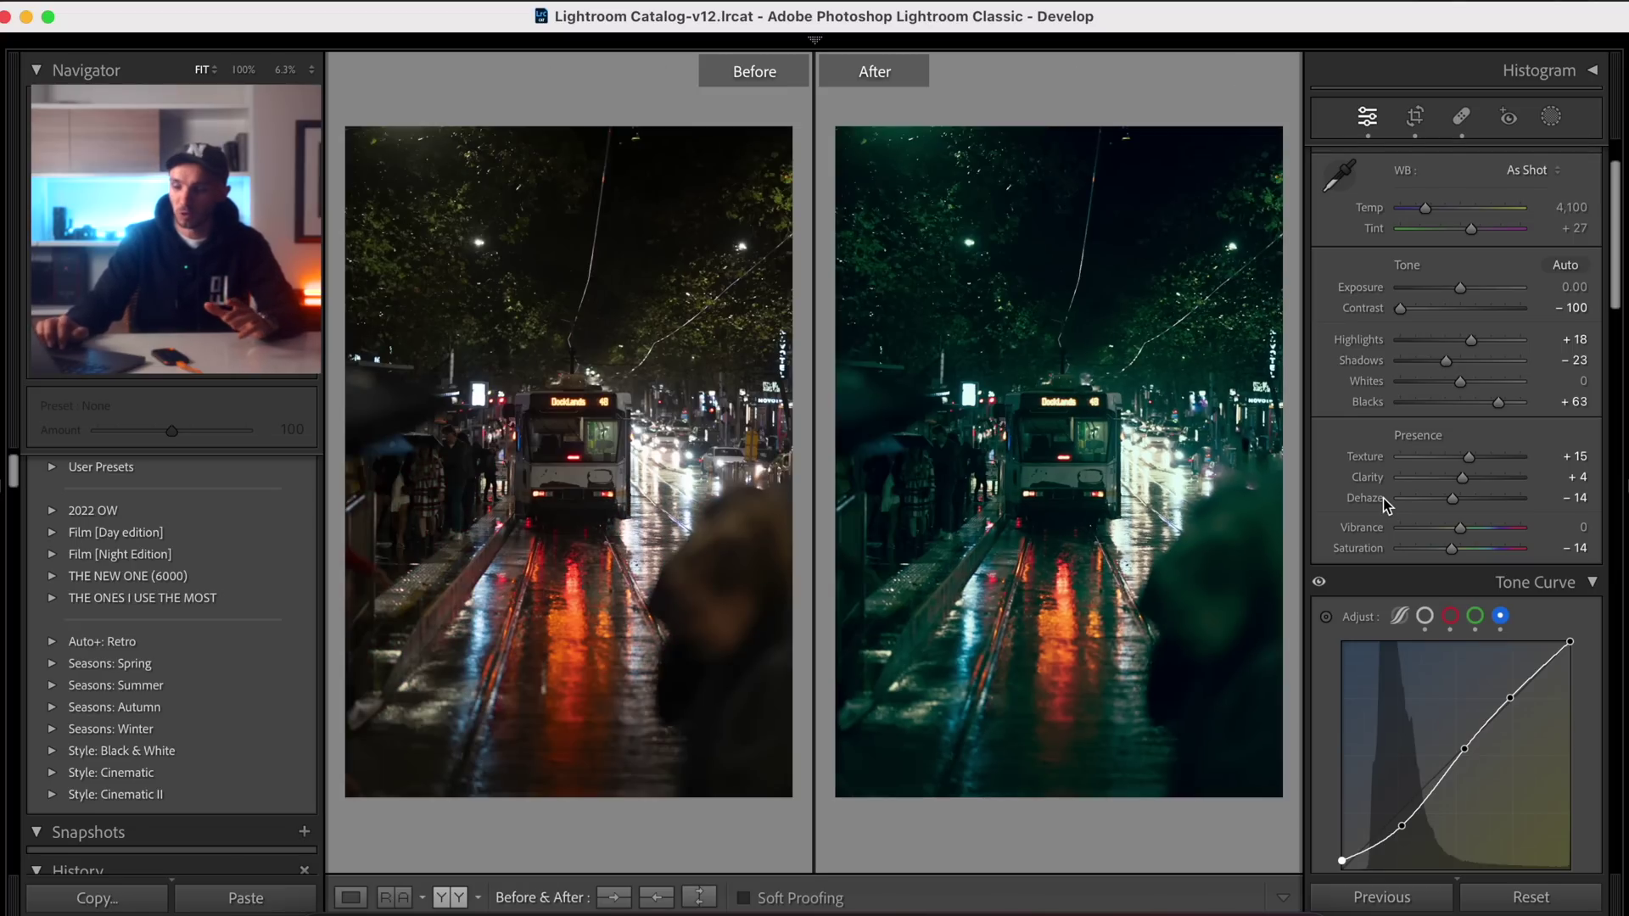
{"action": "key", "text": "y"}
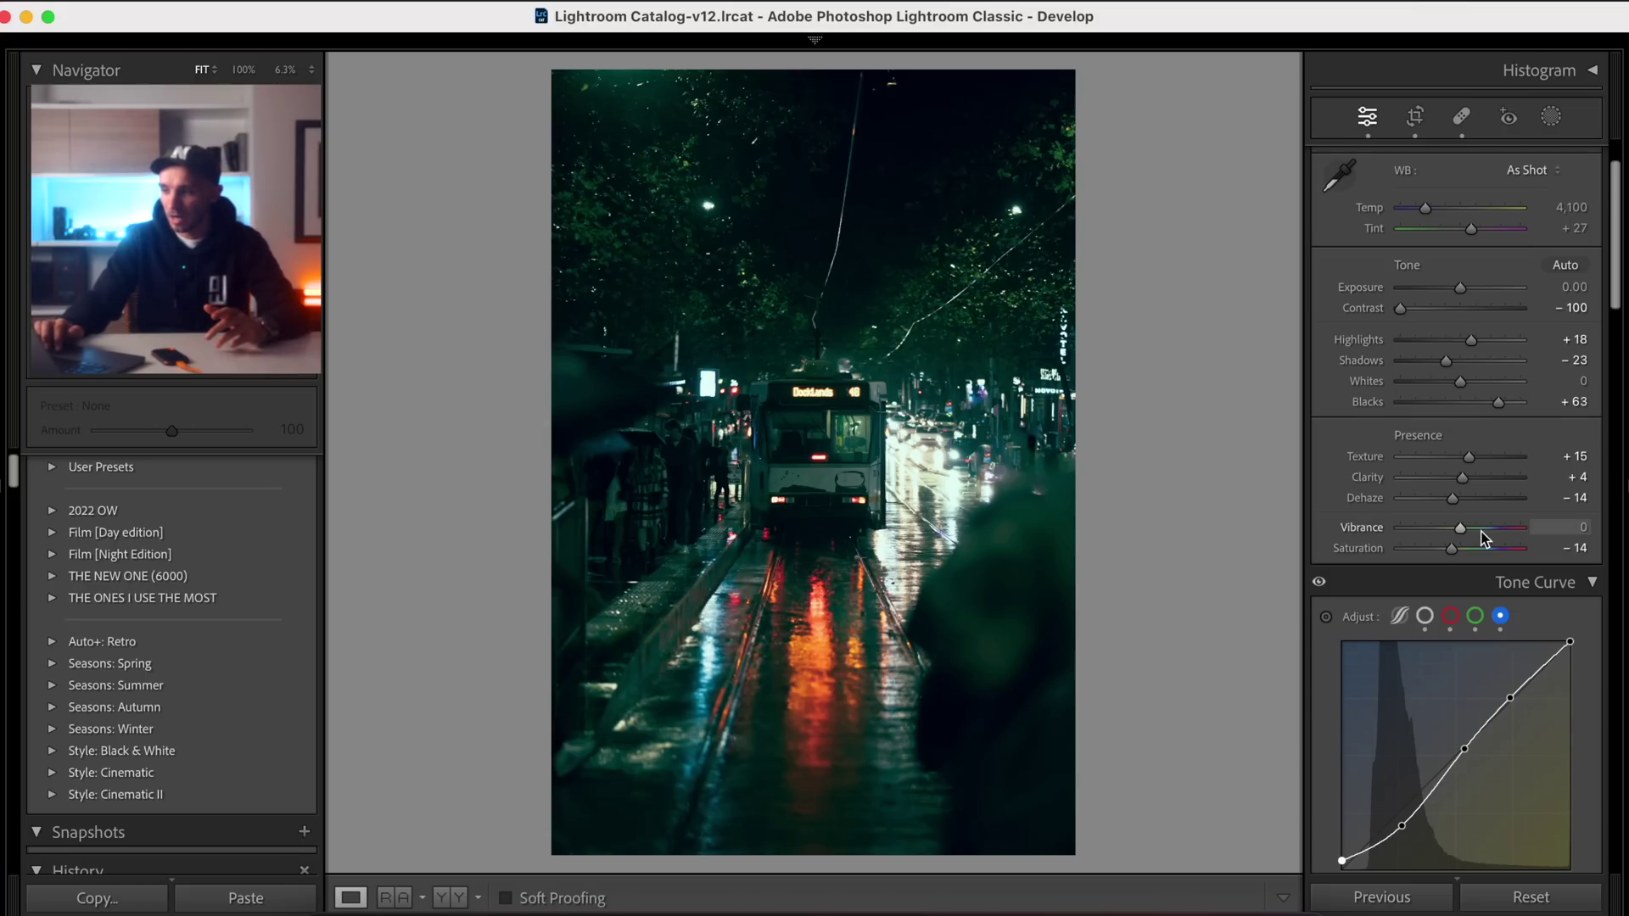
Step: Shift the HSL hues of the cool colours: Green to -40, Aqua to +31 and Blue to +24
{"action": "scroll", "coordinate": [1484, 538], "scroll_direction": "down", "scroll_amount": 10}
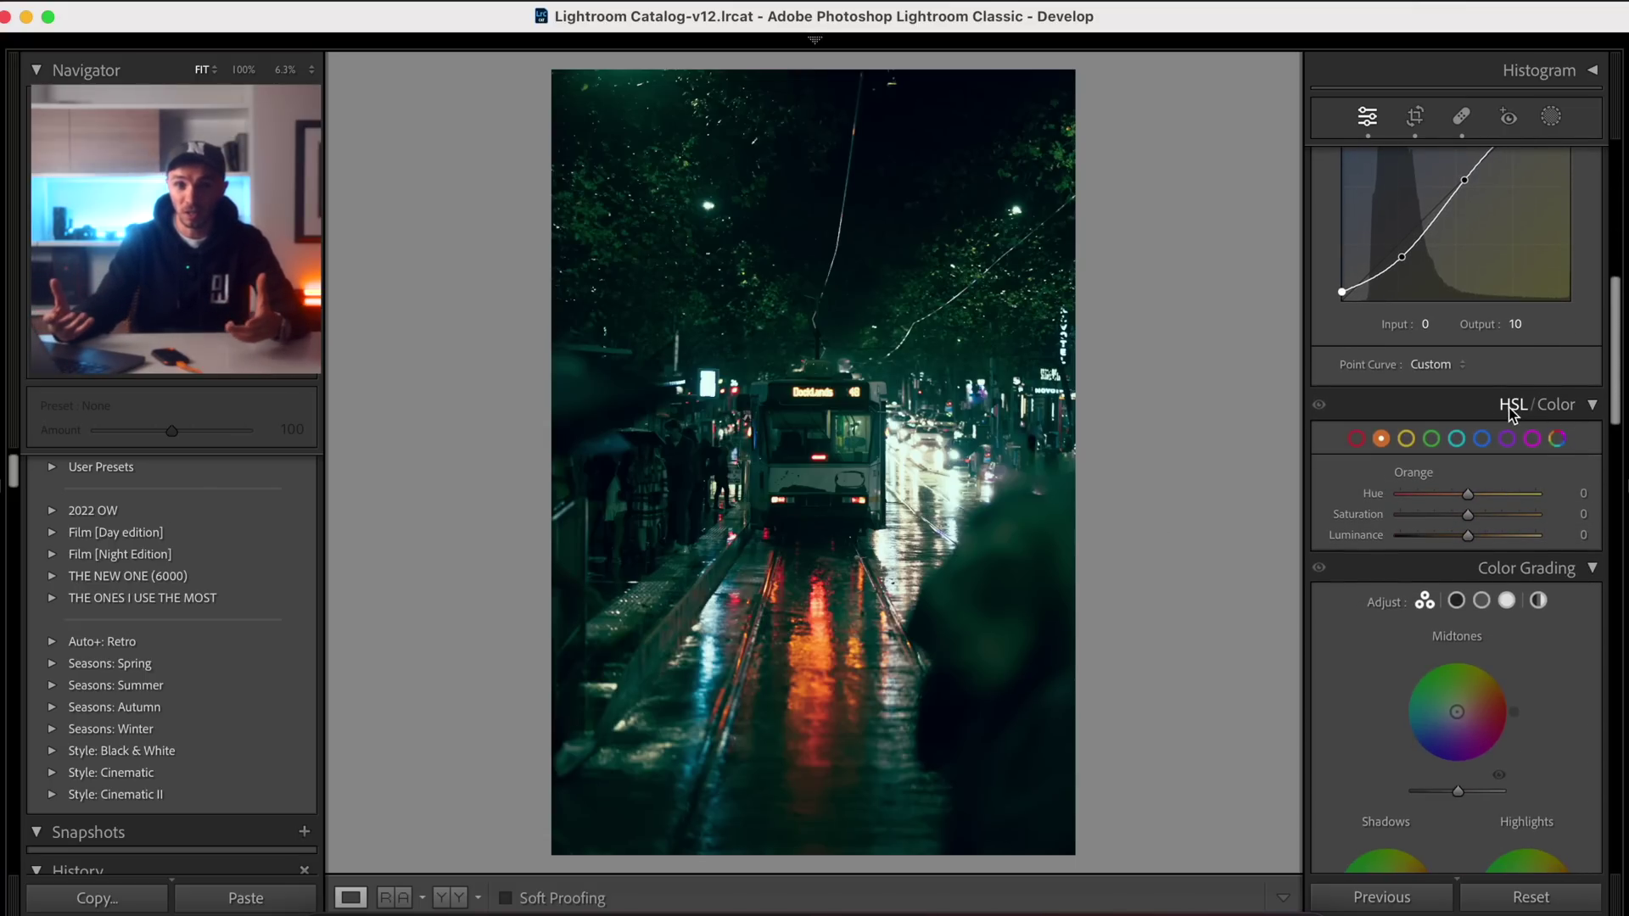
{"action": "left_click", "coordinate": [1509, 407]}
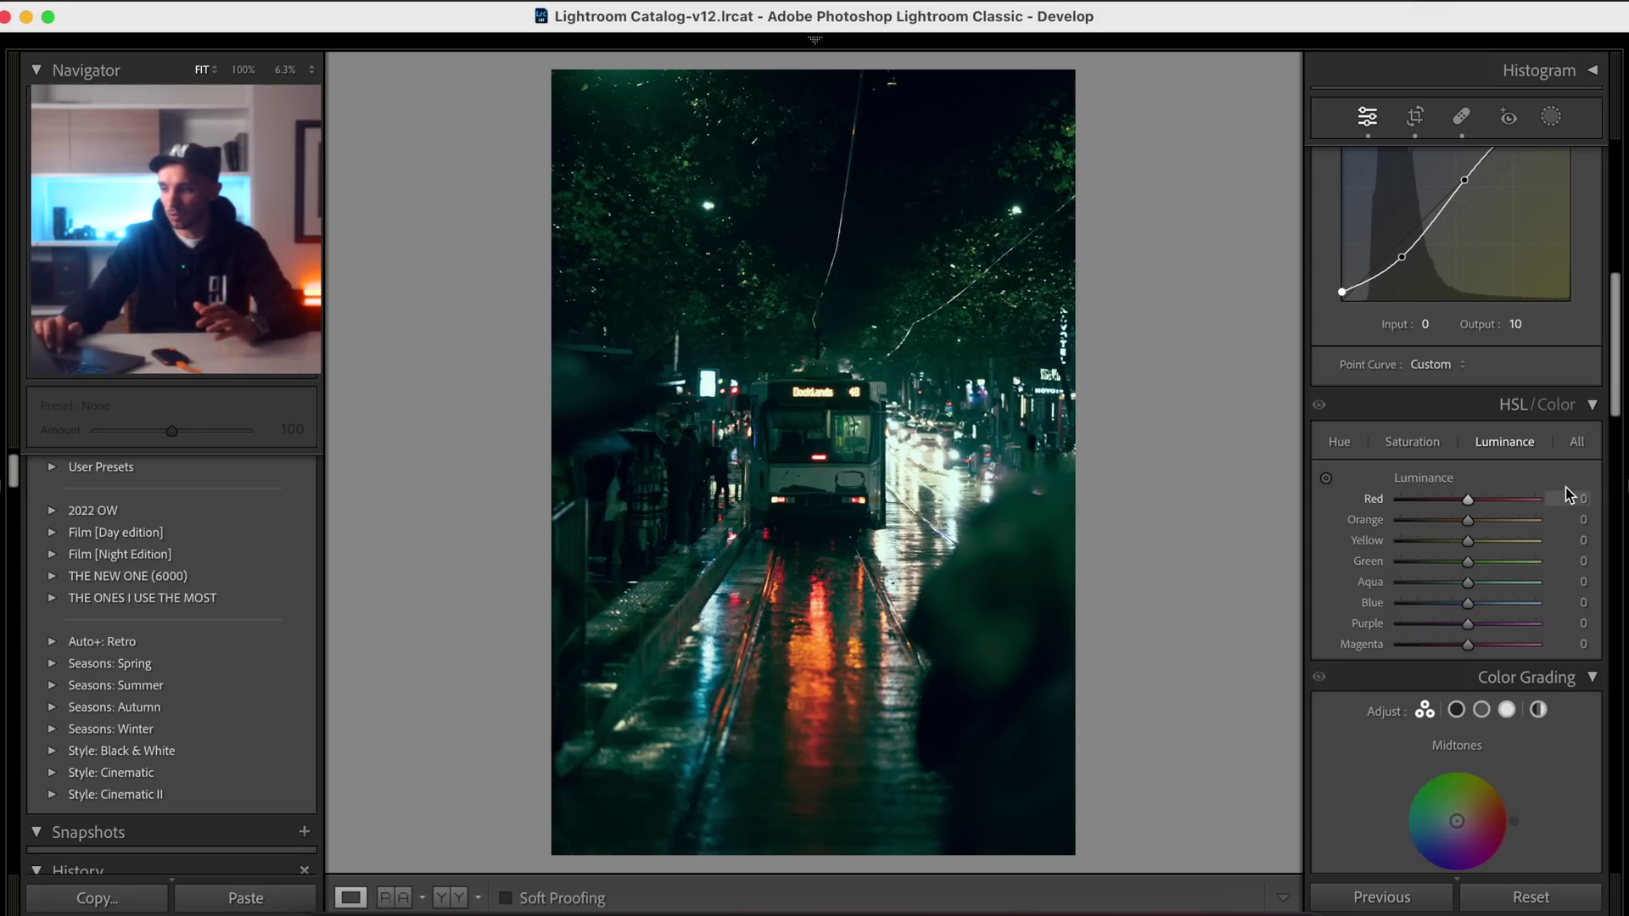
{"action": "left_click", "coordinate": [1343, 441]}
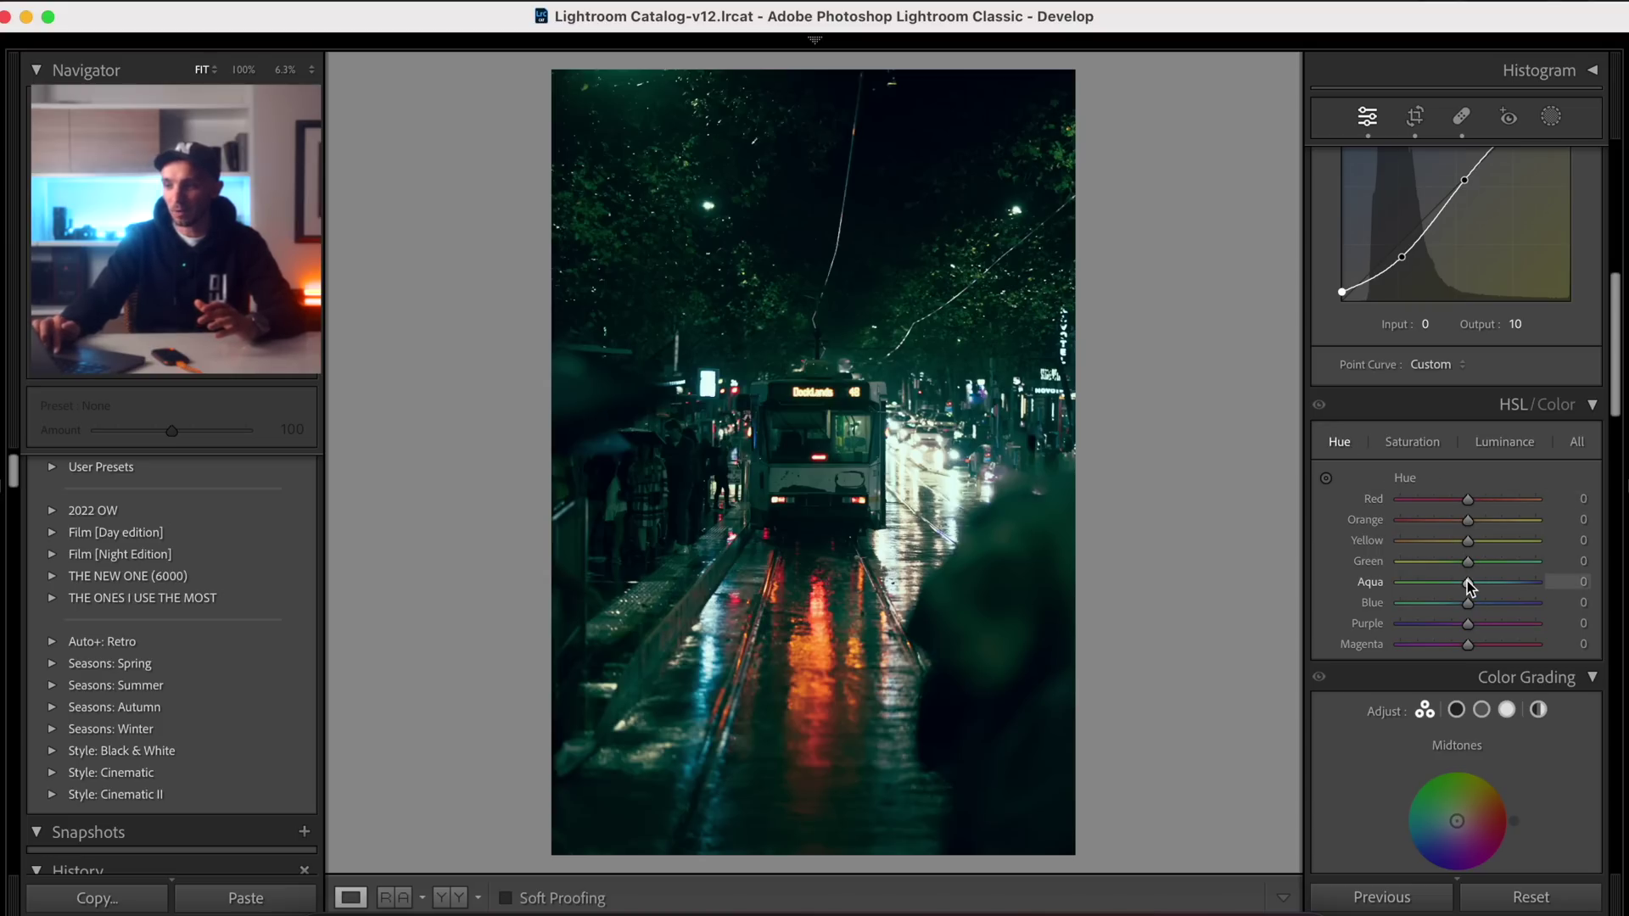
{"action": "left_click_drag", "start_coordinate": [1468, 562], "coordinate": [1487, 594]}
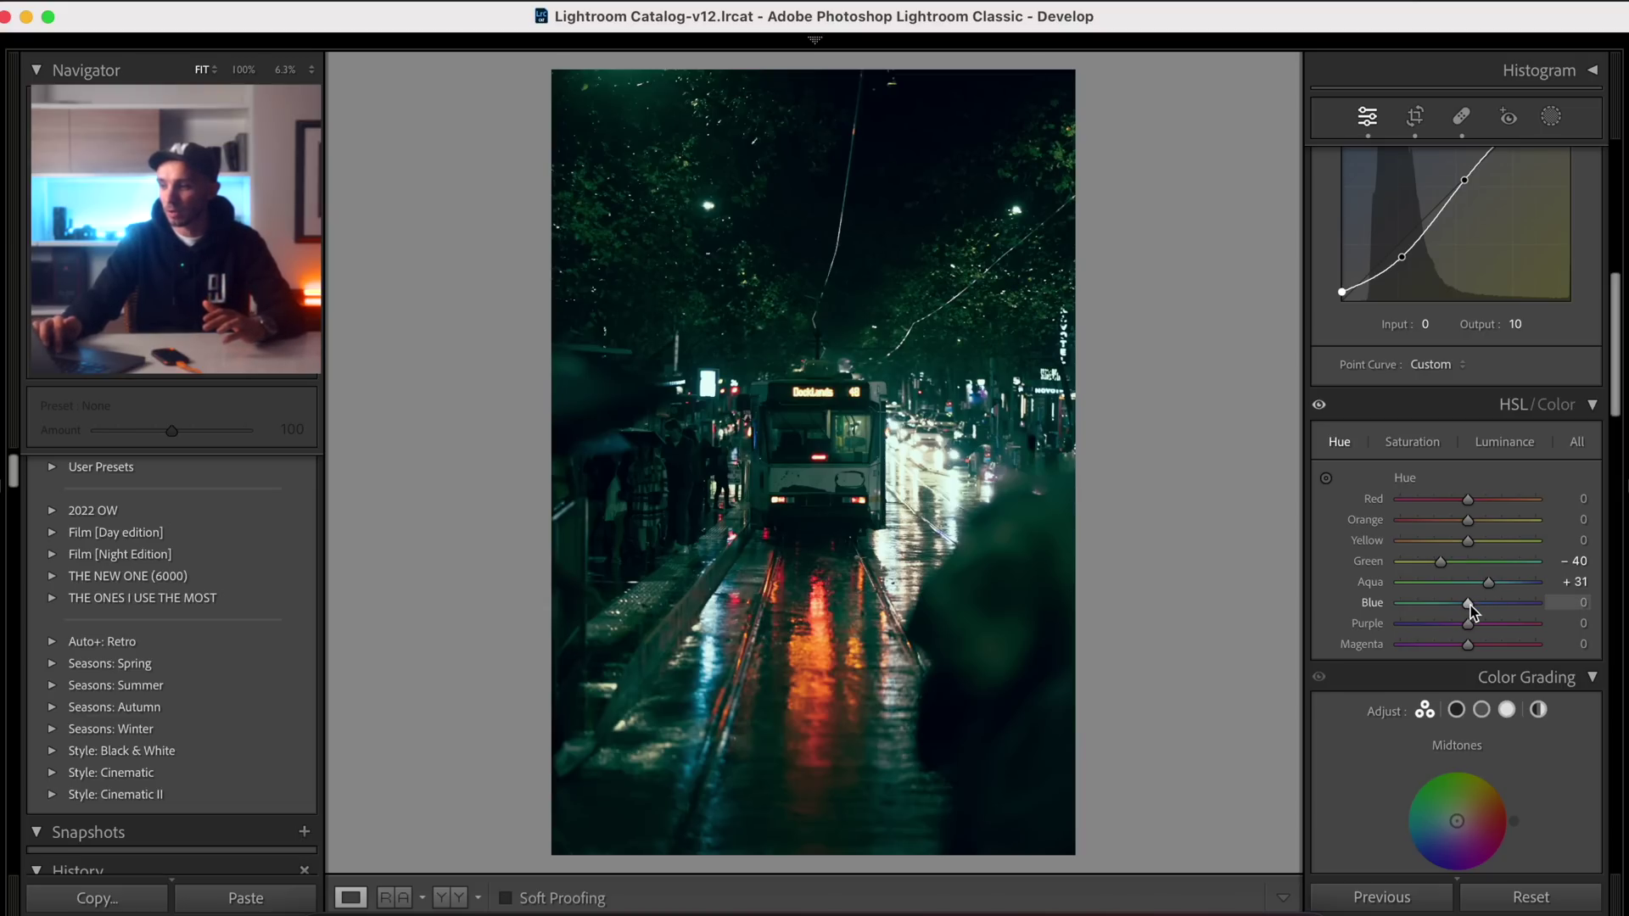
{"action": "left_click_drag", "start_coordinate": [1469, 604], "coordinate": [1488, 610]}
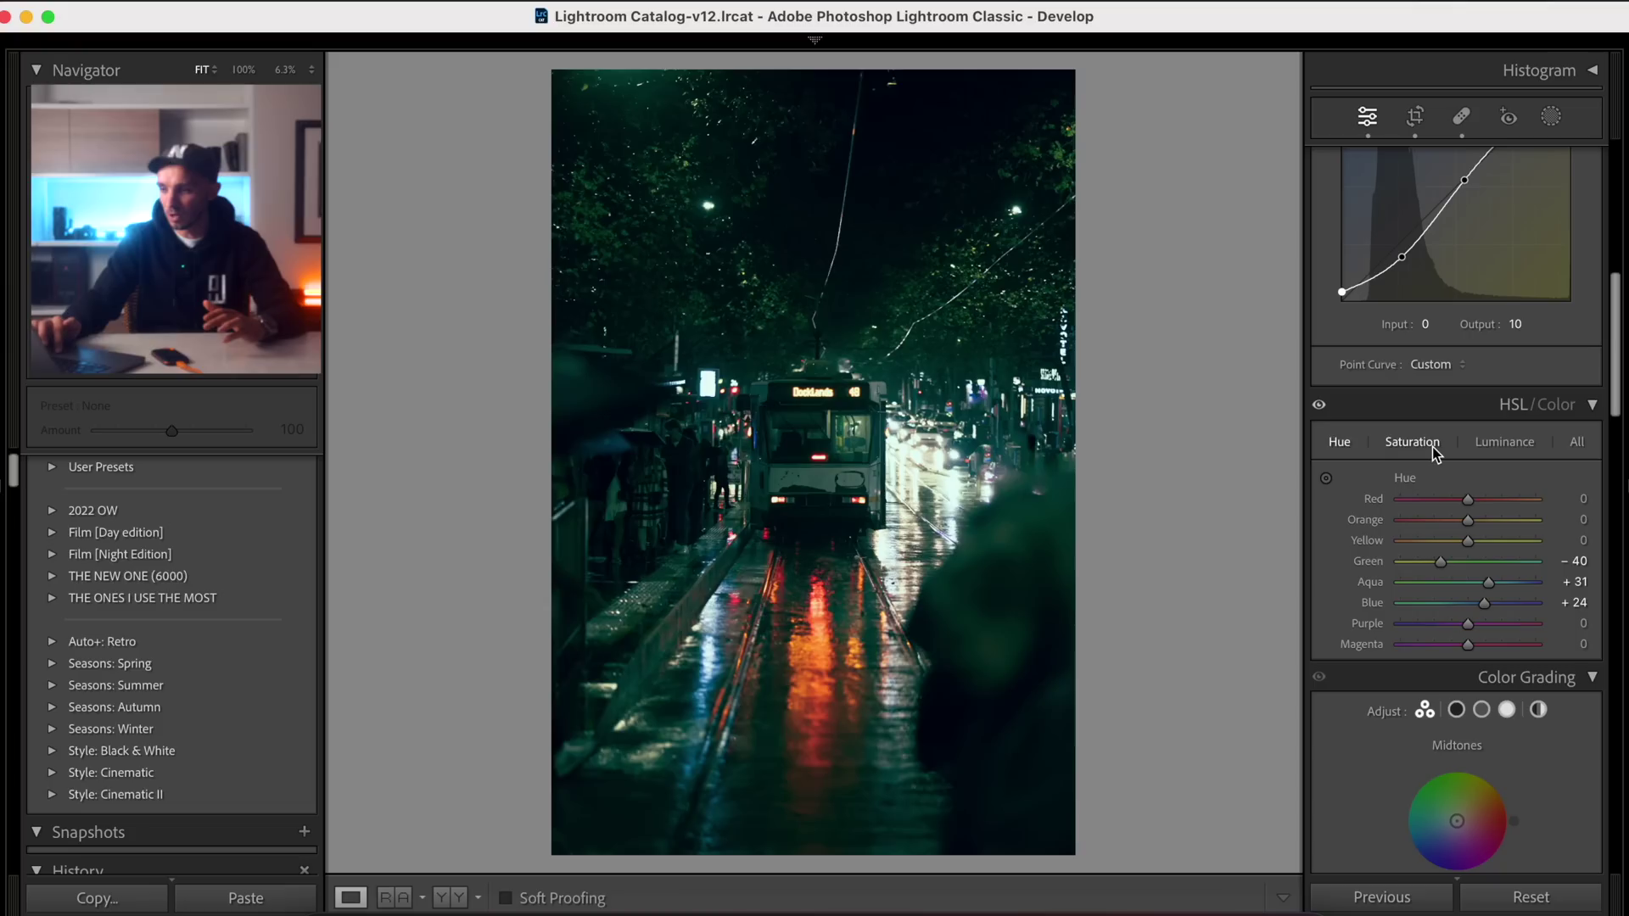
Step: Set HSL luminance to Green -37, Aqua +22 and Blue +38, and HSL saturation to Yellow -58 and Green -38
{"action": "left_click", "coordinate": [1485, 443]}
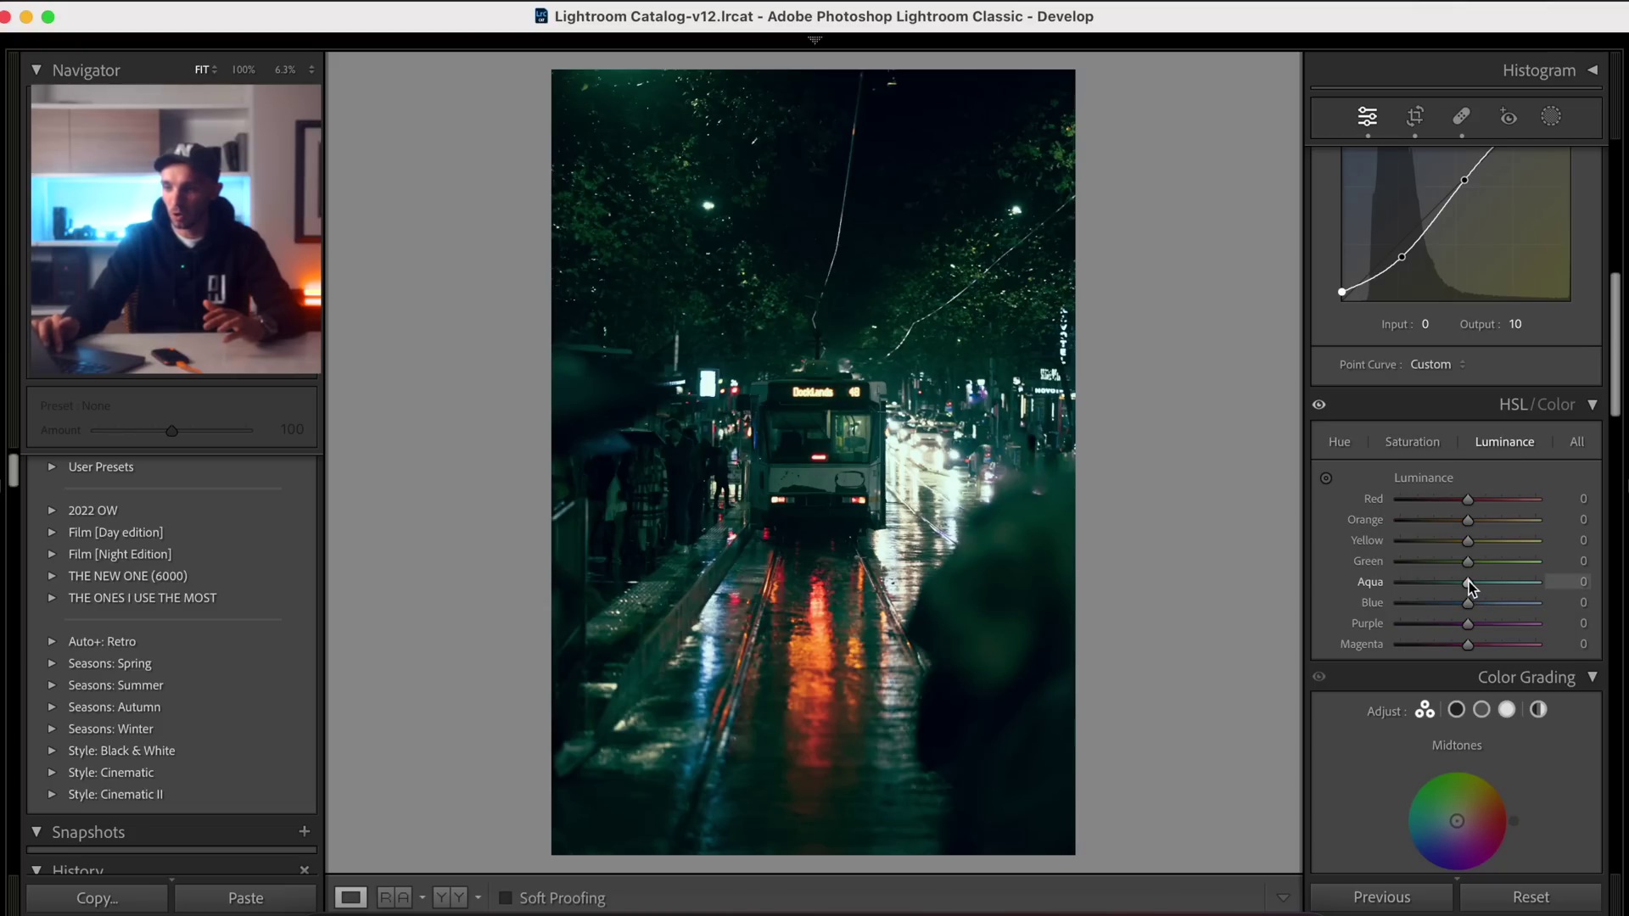
{"action": "mouse_move", "coordinate": [1469, 584]}
{"action": "left_mouse_down"}
{"action": "mouse_move", "coordinate": [1493, 613]}
{"action": "mouse_move", "coordinate": [1443, 573]}
{"action": "left_mouse_up"}
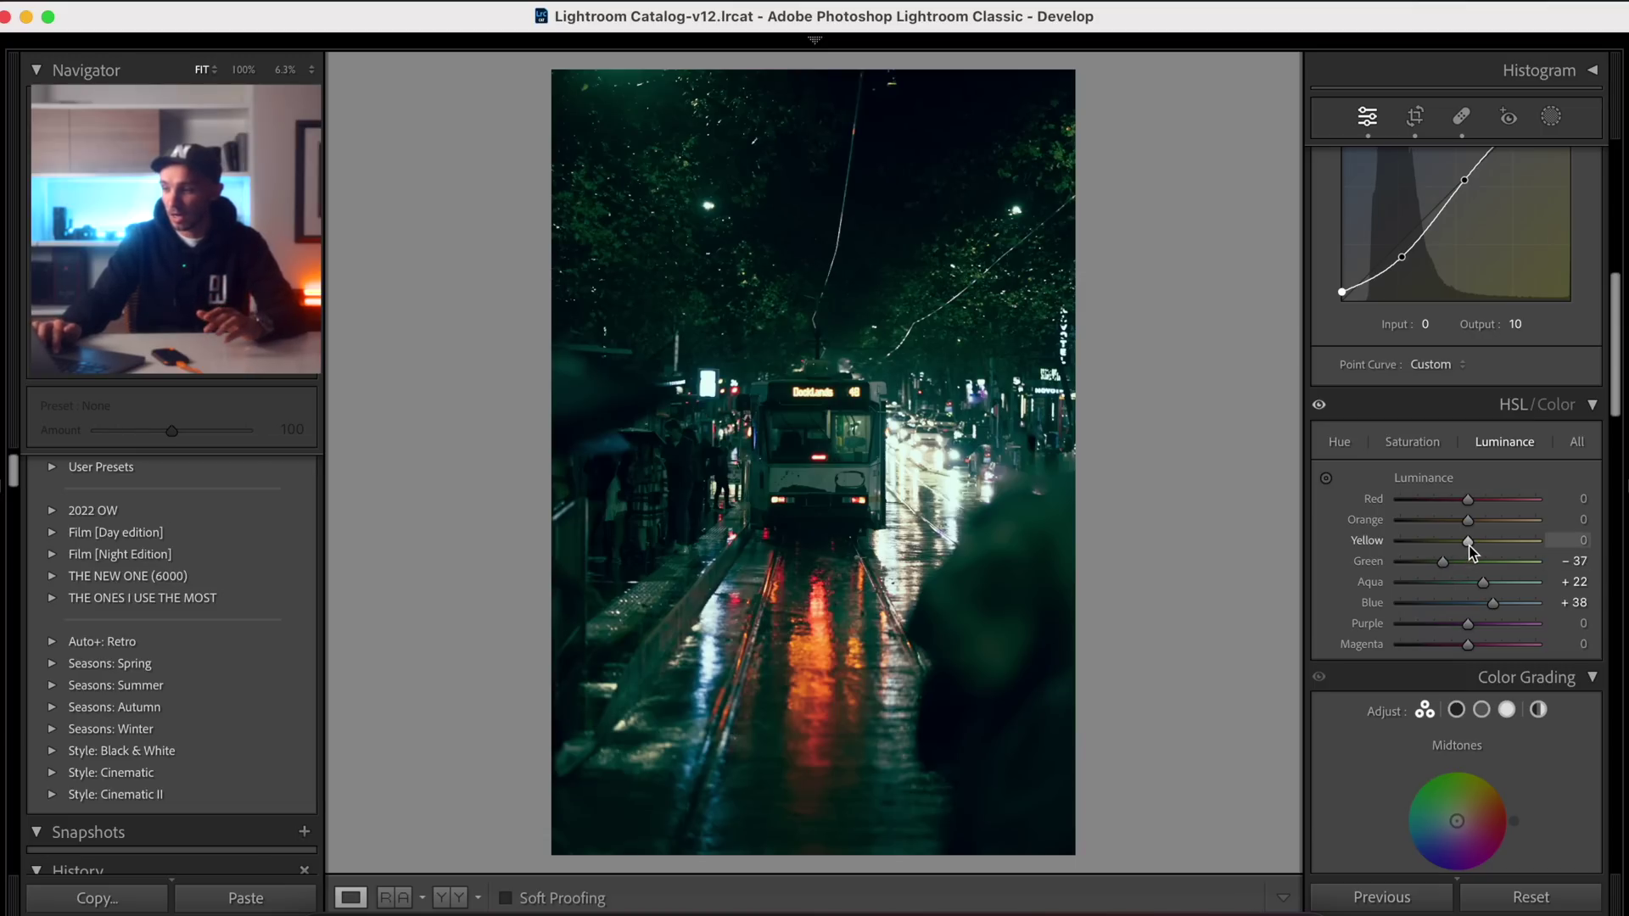
{"action": "left_click", "coordinate": [1405, 443]}
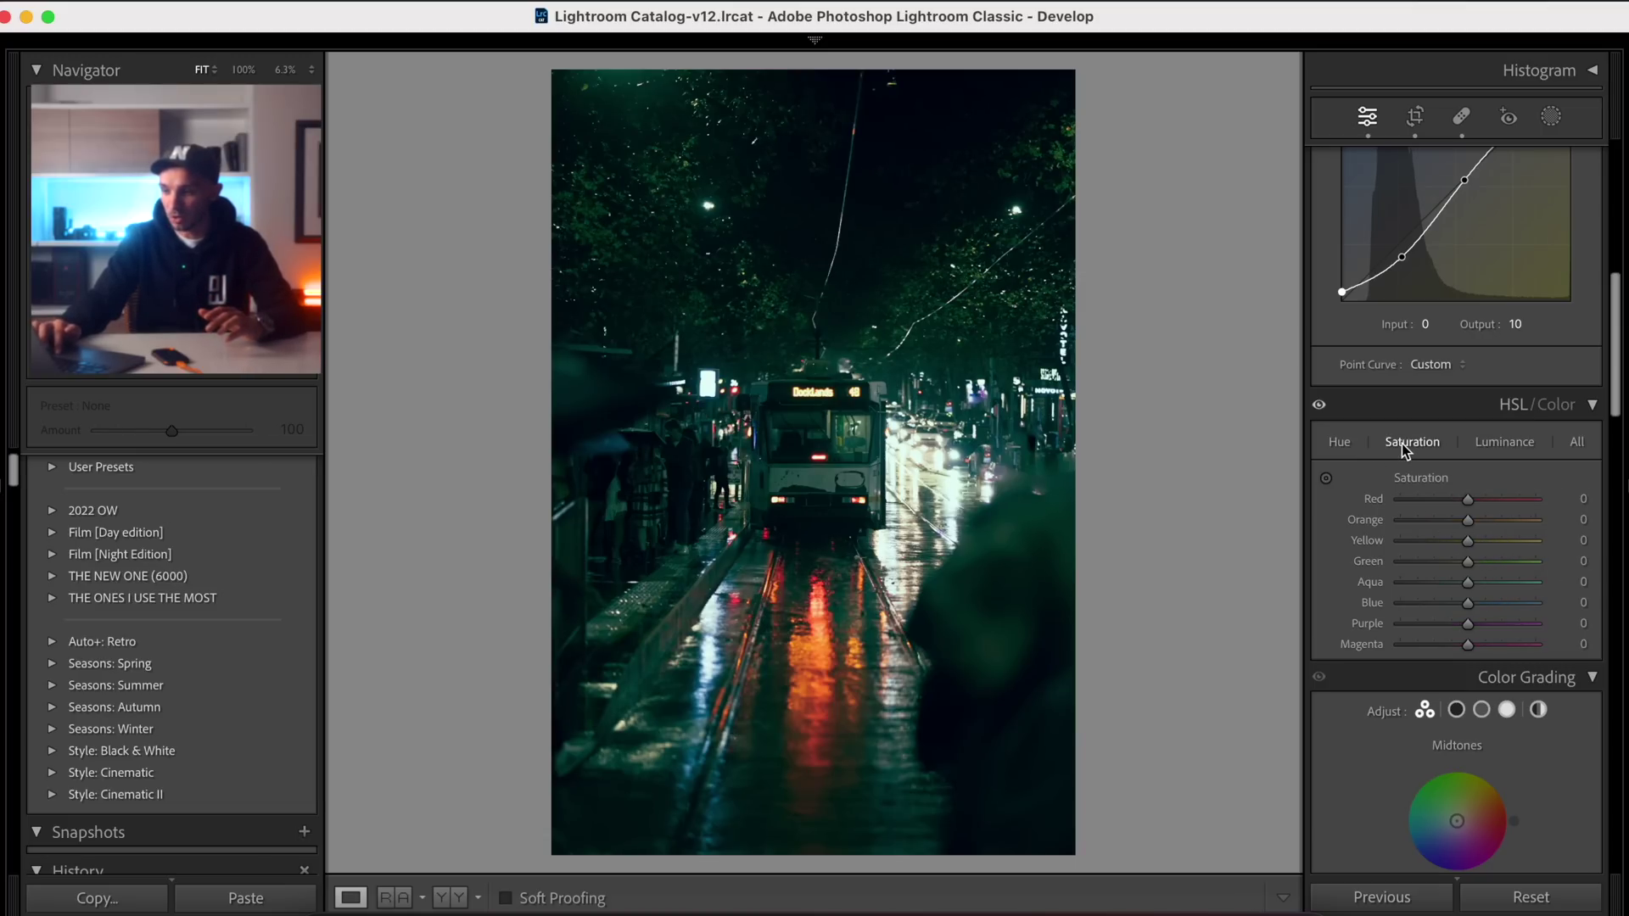
{"action": "mouse_move", "coordinate": [1443, 543]}
{"action": "left_mouse_down"}
{"action": "mouse_move", "coordinate": [1426, 549]}
{"action": "mouse_move", "coordinate": [1444, 572]}
{"action": "left_mouse_up"}
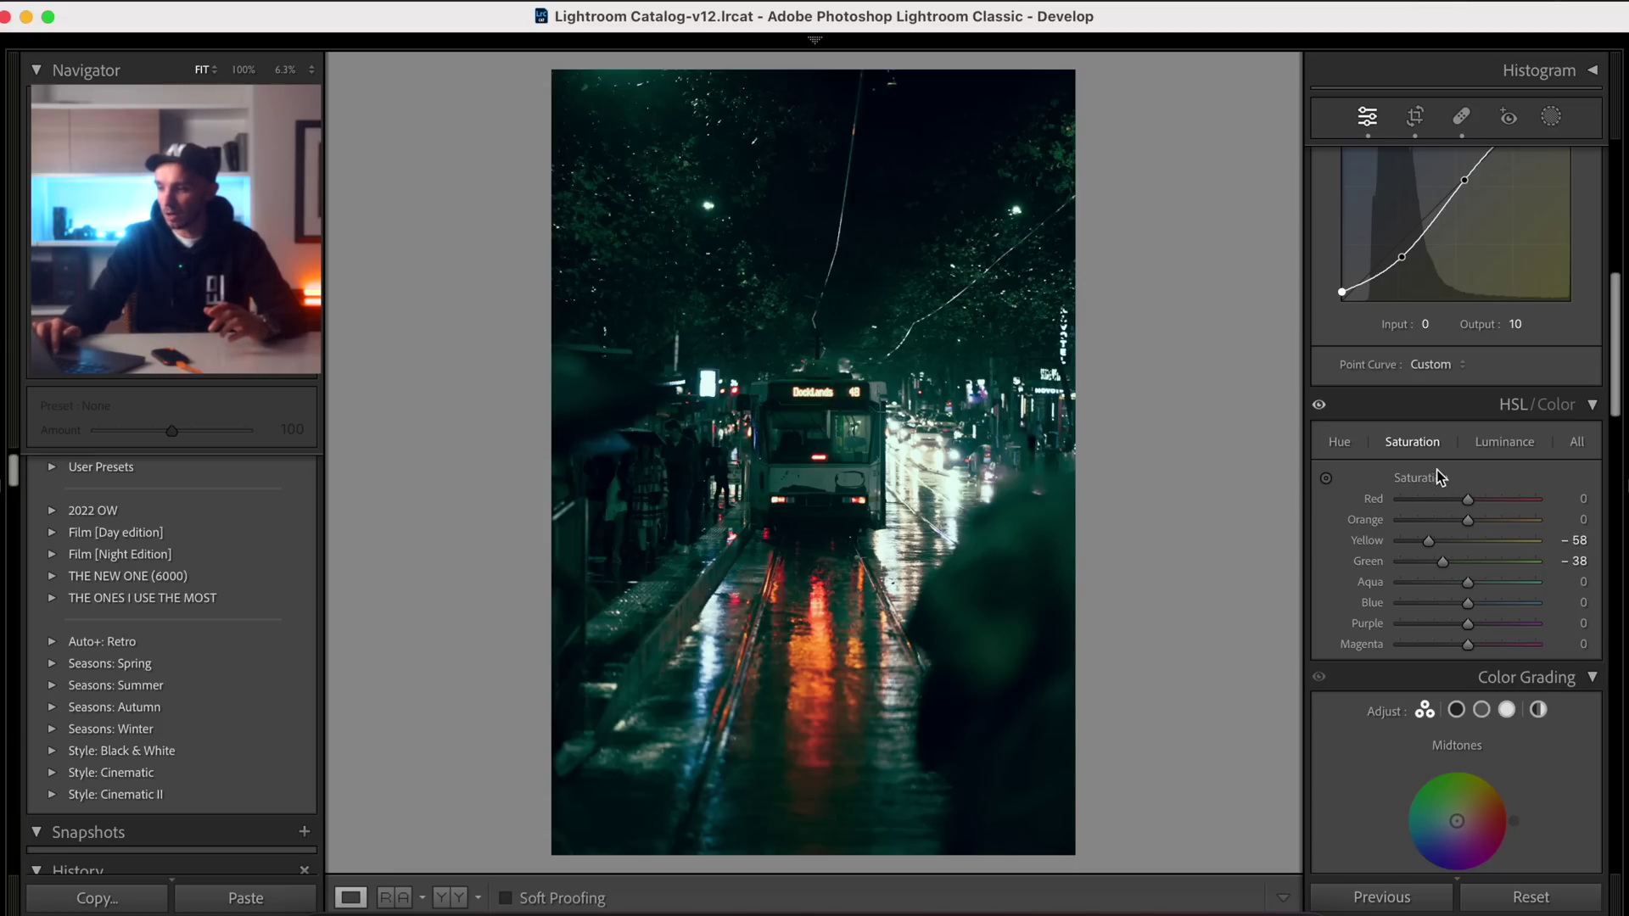
Step: Set the HSL hue of Orange to -24 and Yellow to -33, and compare the result with the original photo
{"action": "left_click", "coordinate": [1340, 442]}
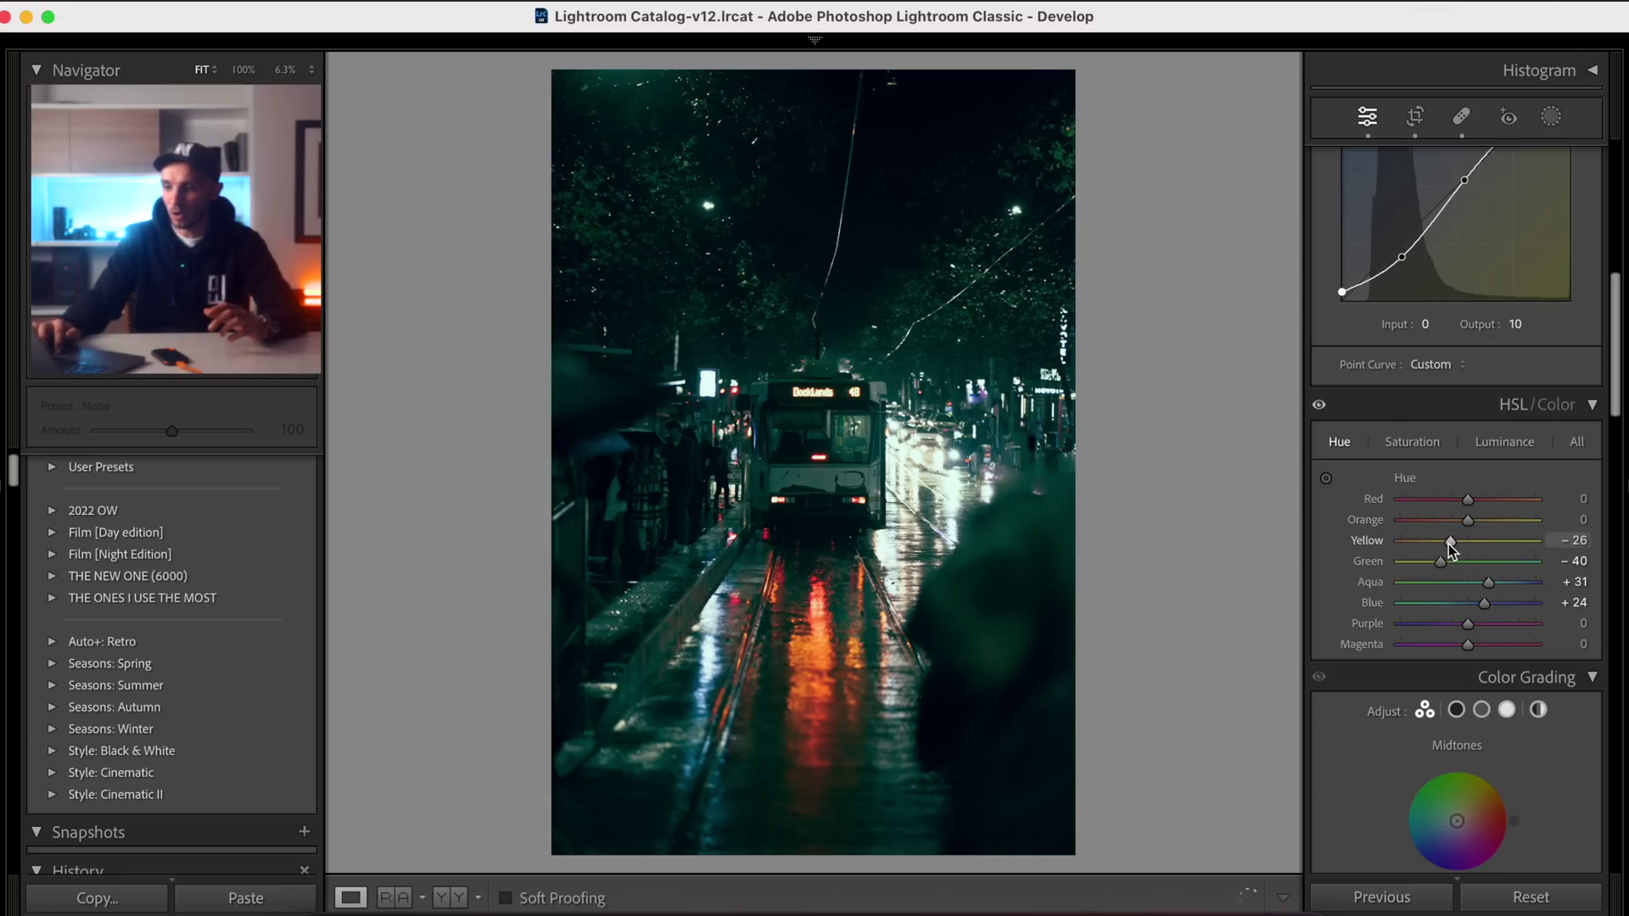
{"action": "mouse_move", "coordinate": [1468, 541]}
{"action": "left_mouse_down"}
{"action": "mouse_move", "coordinate": [1445, 543]}
{"action": "mouse_move", "coordinate": [1464, 521]}
{"action": "mouse_move", "coordinate": [1450, 529]}
{"action": "left_mouse_up"}
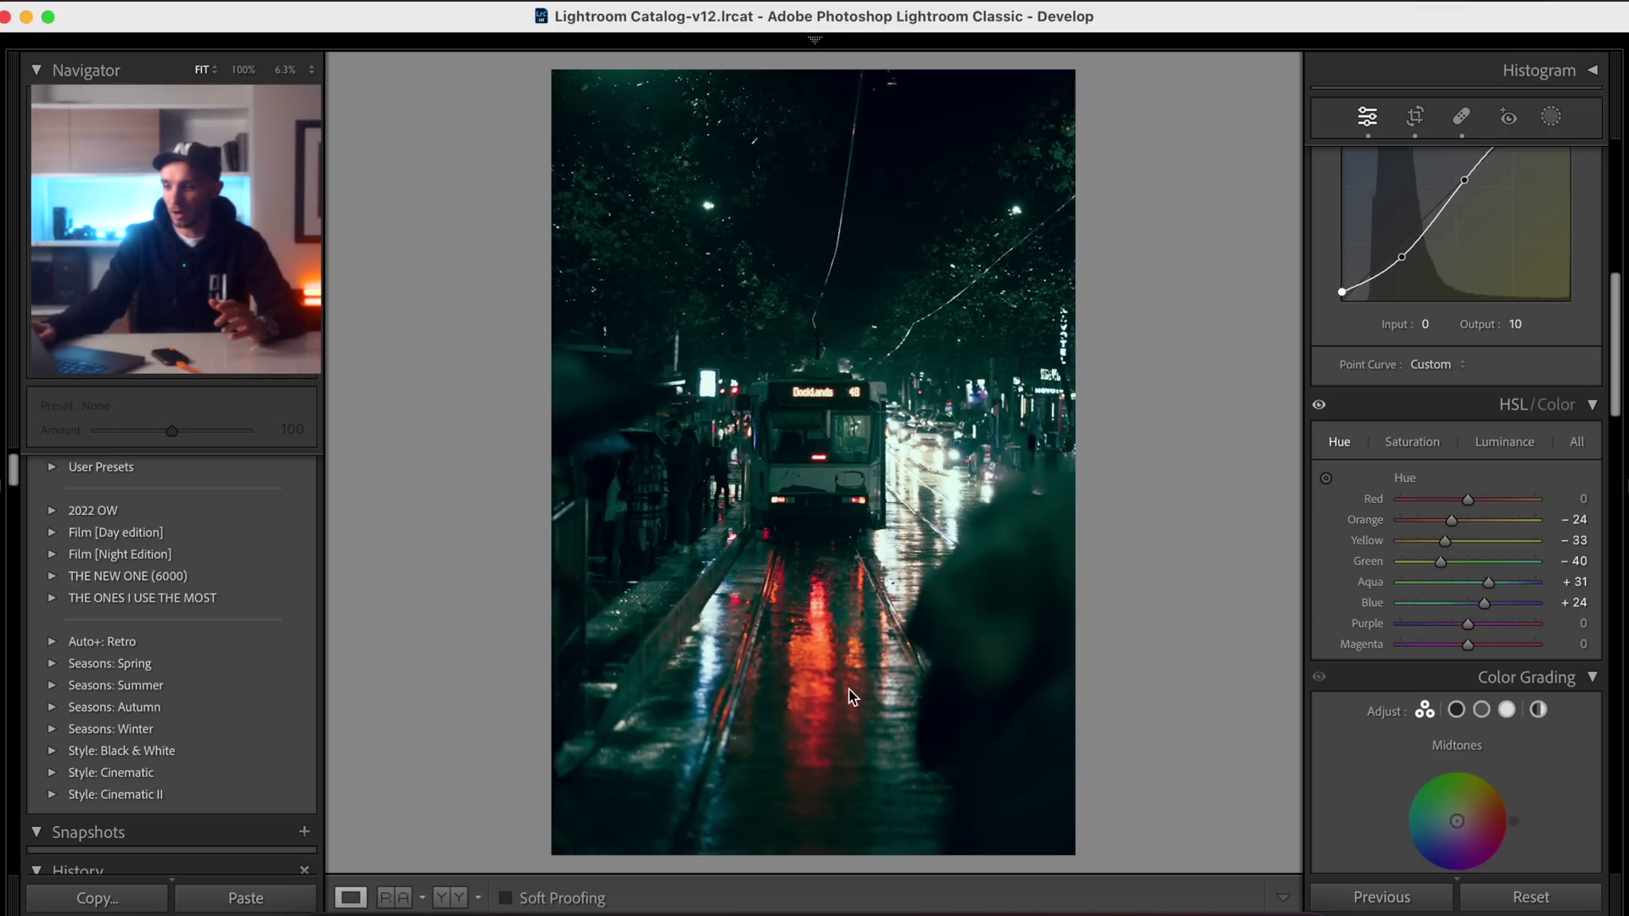
{"action": "key", "text": "backslash"}
{"action": "key", "text": "backslash"}
{"action": "key", "text": "y"}
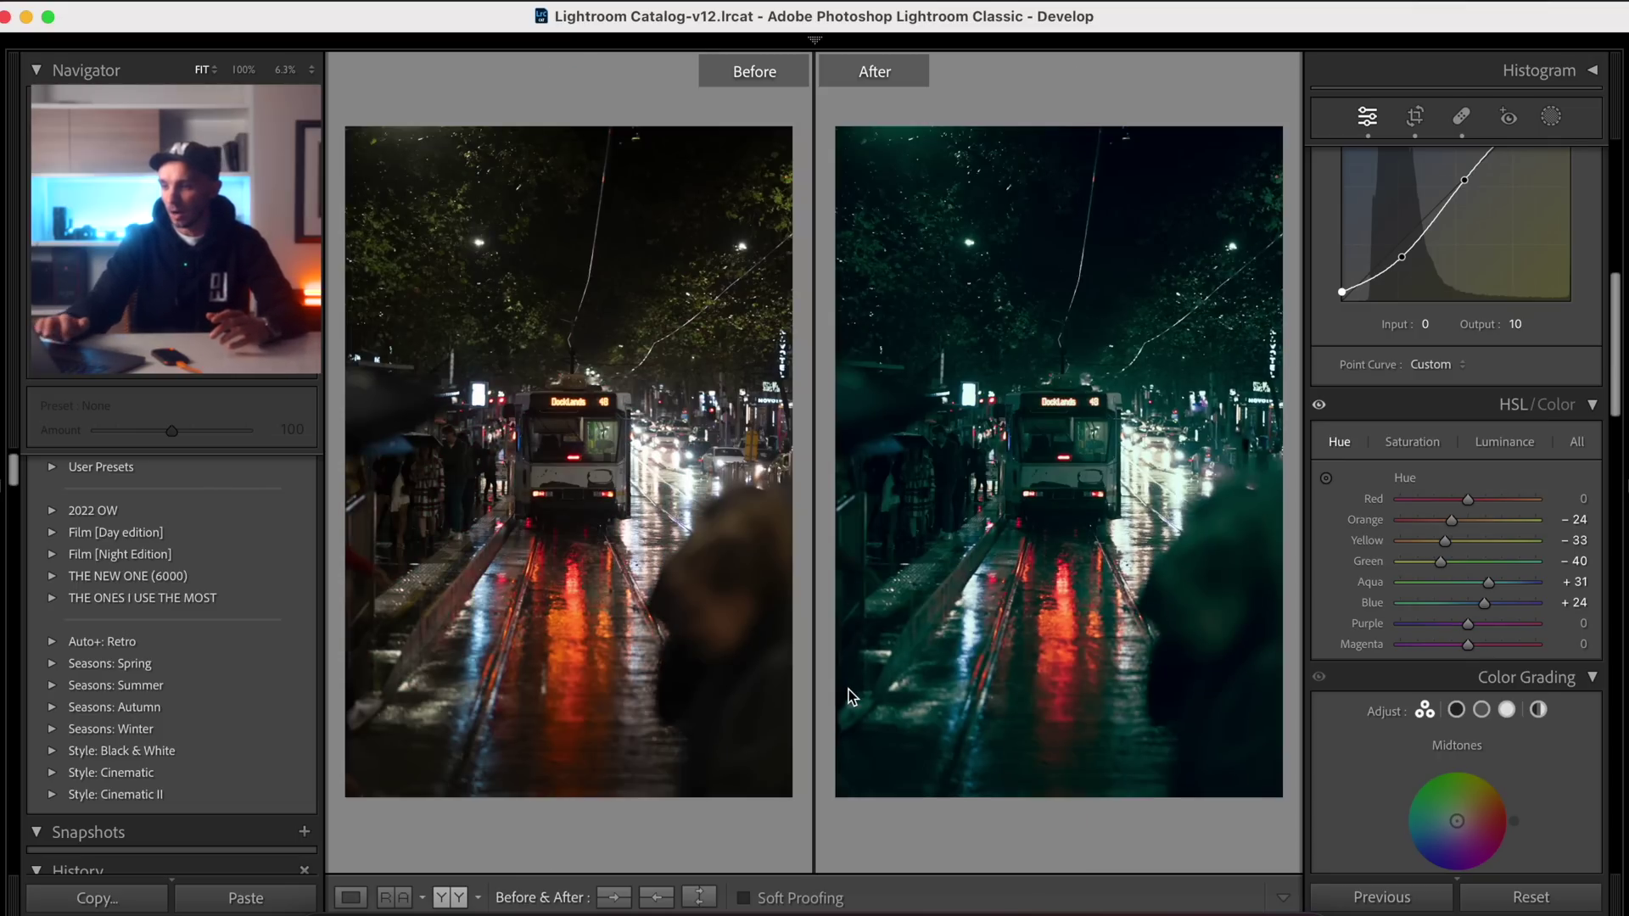
{"action": "key", "text": "y"}
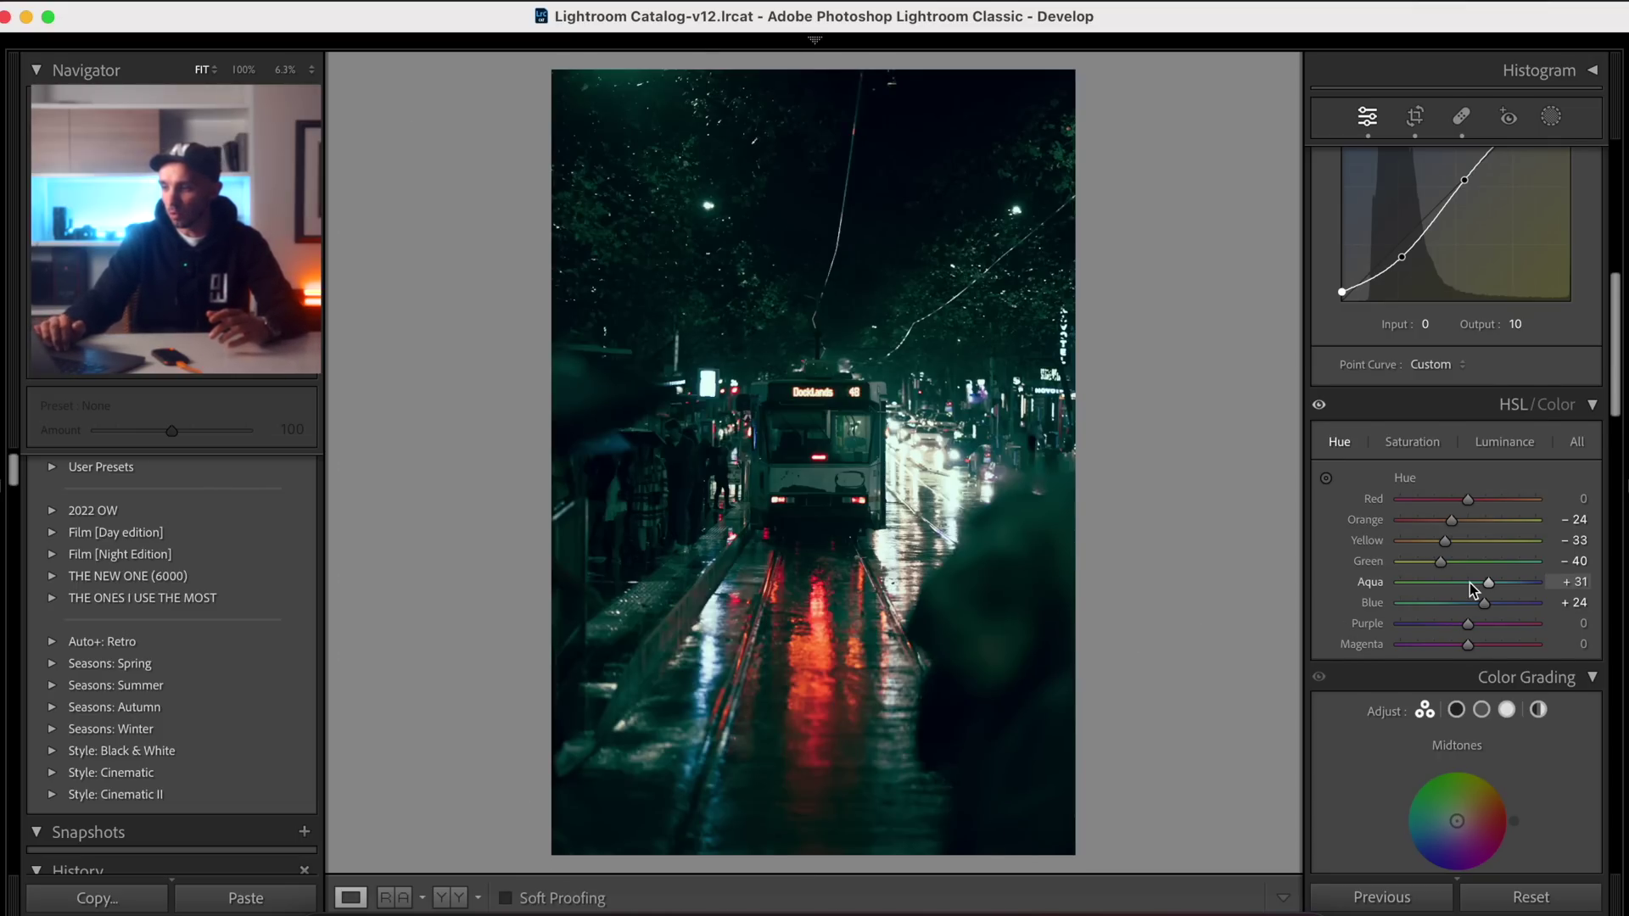
Step: Tint the midtones blue in Color Grading with hue 212 and saturation 29, and slightly lower their luminance
{"action": "scroll", "coordinate": [1468, 582], "scroll_direction": "down", "scroll_amount": 5}
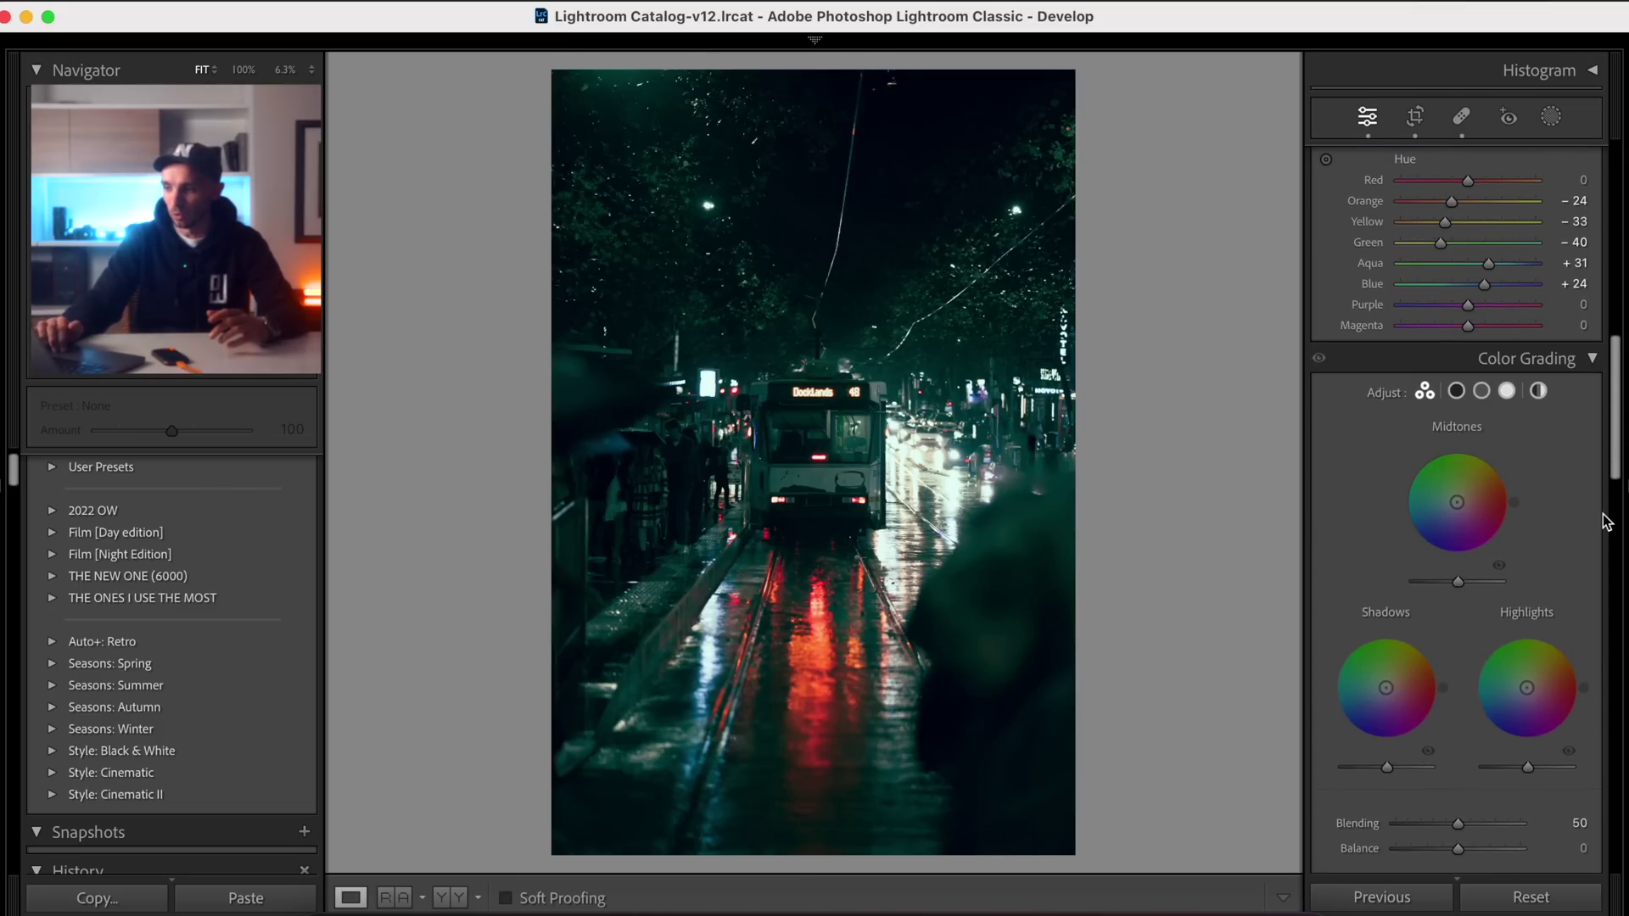
{"action": "scroll", "coordinate": [1538, 527], "scroll_direction": "down", "scroll_amount": 2}
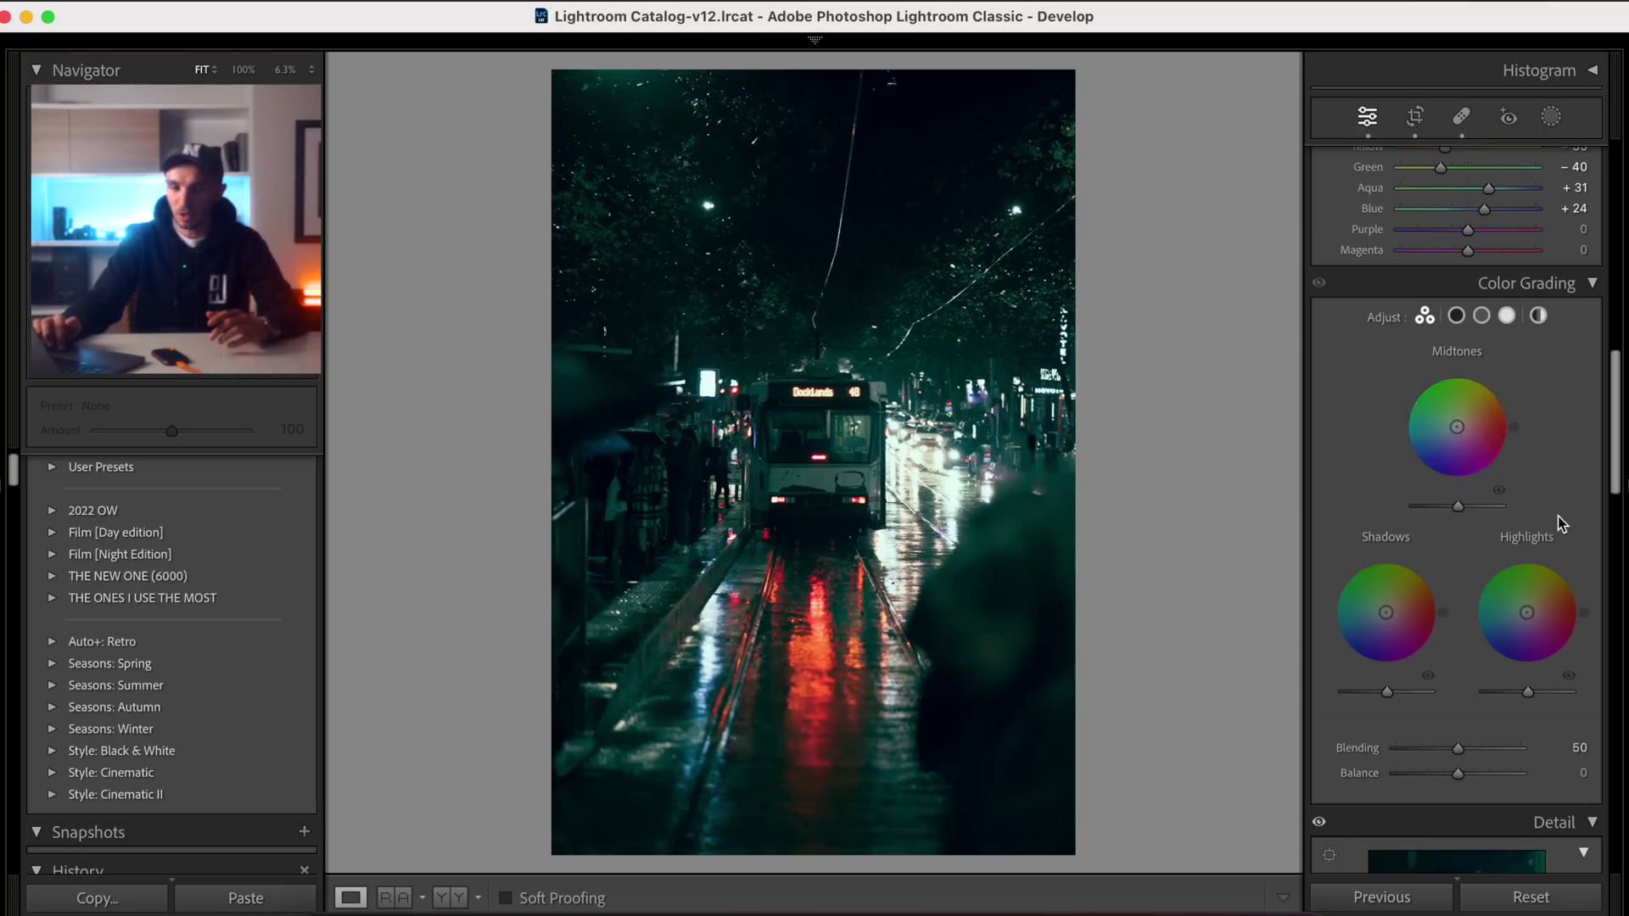
{"action": "mouse_move", "coordinate": [1461, 430]}
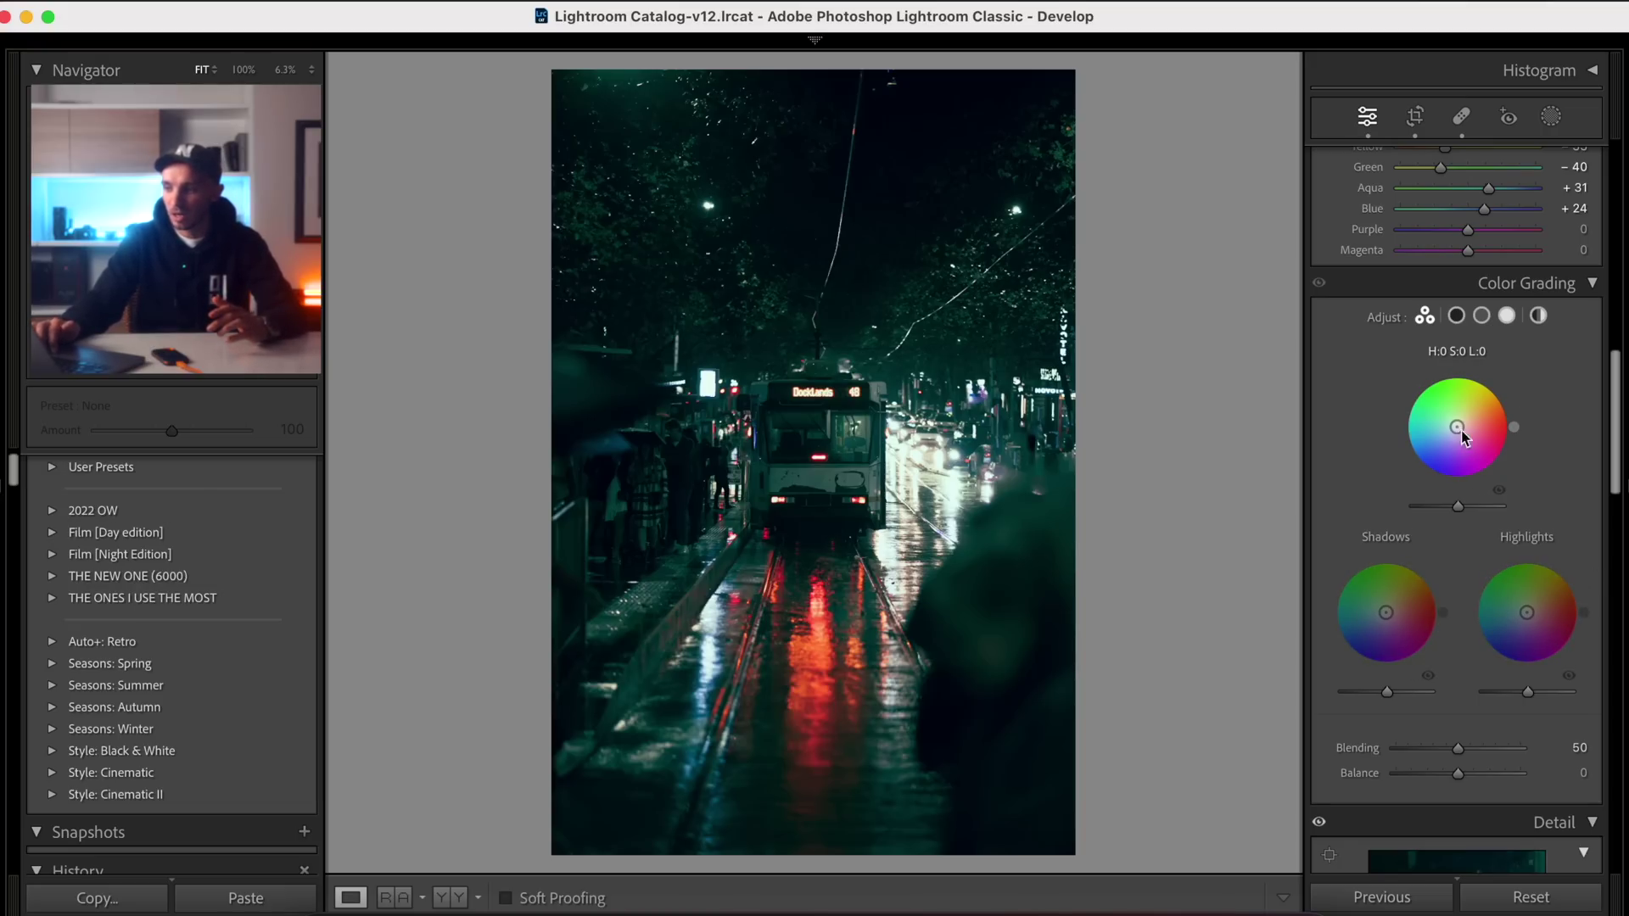
{"action": "mouse_move", "coordinate": [1461, 429]}
{"action": "left_mouse_down"}
{"action": "mouse_move", "coordinate": [1464, 490]}
{"action": "mouse_move", "coordinate": [1413, 463]}
{"action": "mouse_move", "coordinate": [1445, 433]}
{"action": "left_mouse_up"}
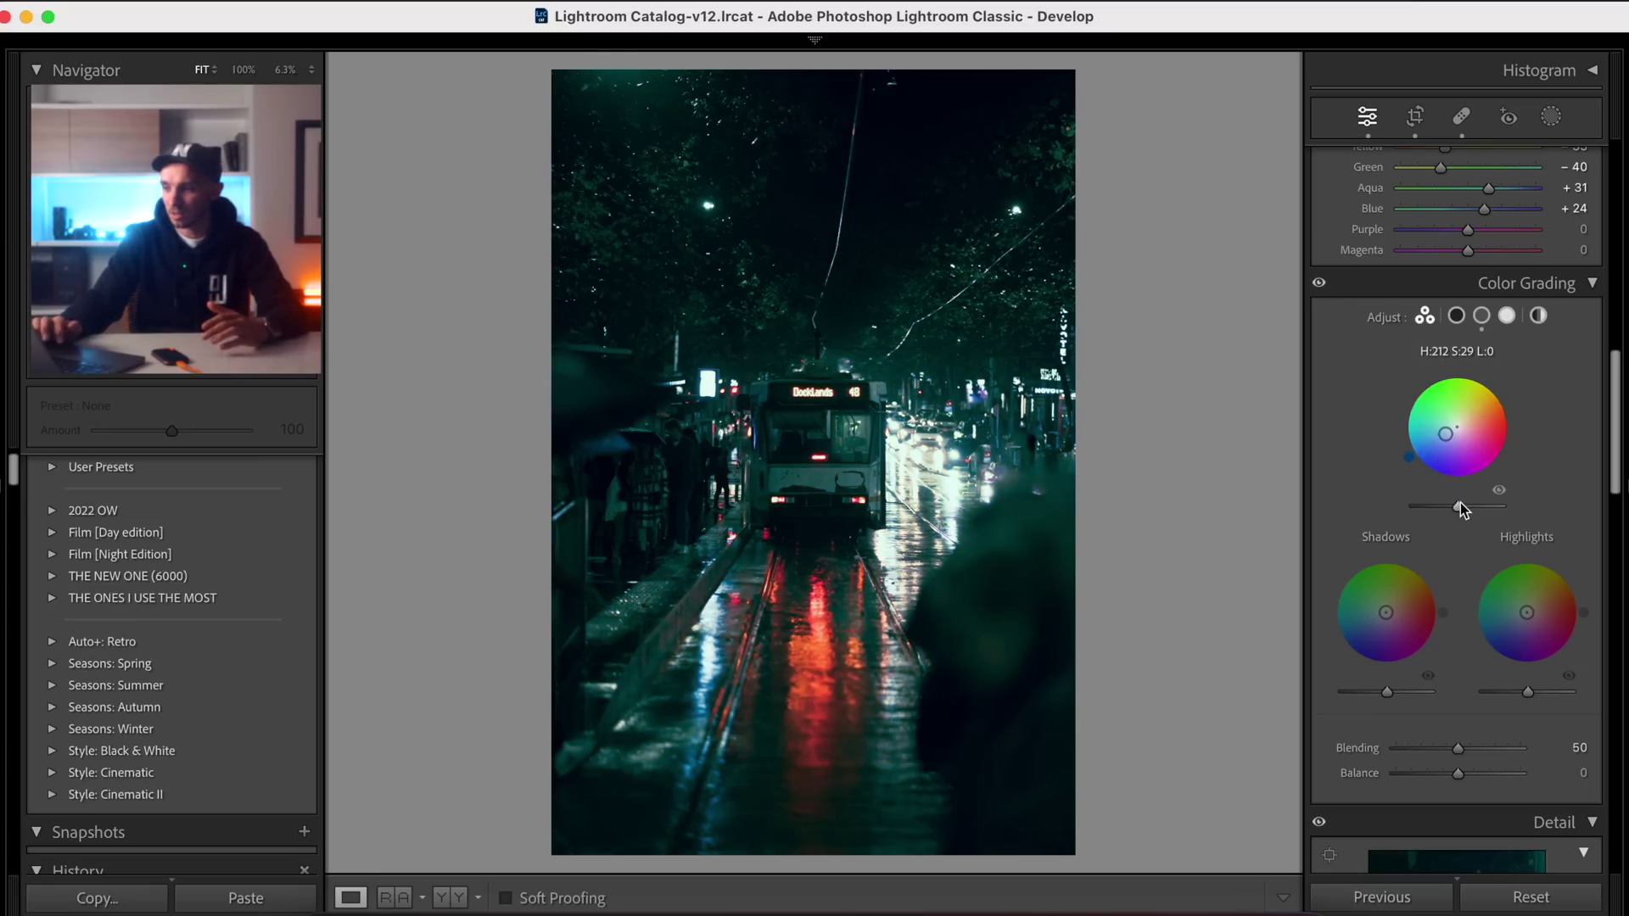
{"action": "mouse_move", "coordinate": [1460, 506]}
{"action": "left_mouse_down"}
{"action": "mouse_move", "coordinate": [1440, 509]}
{"action": "mouse_move", "coordinate": [1454, 513]}
{"action": "left_mouse_up"}
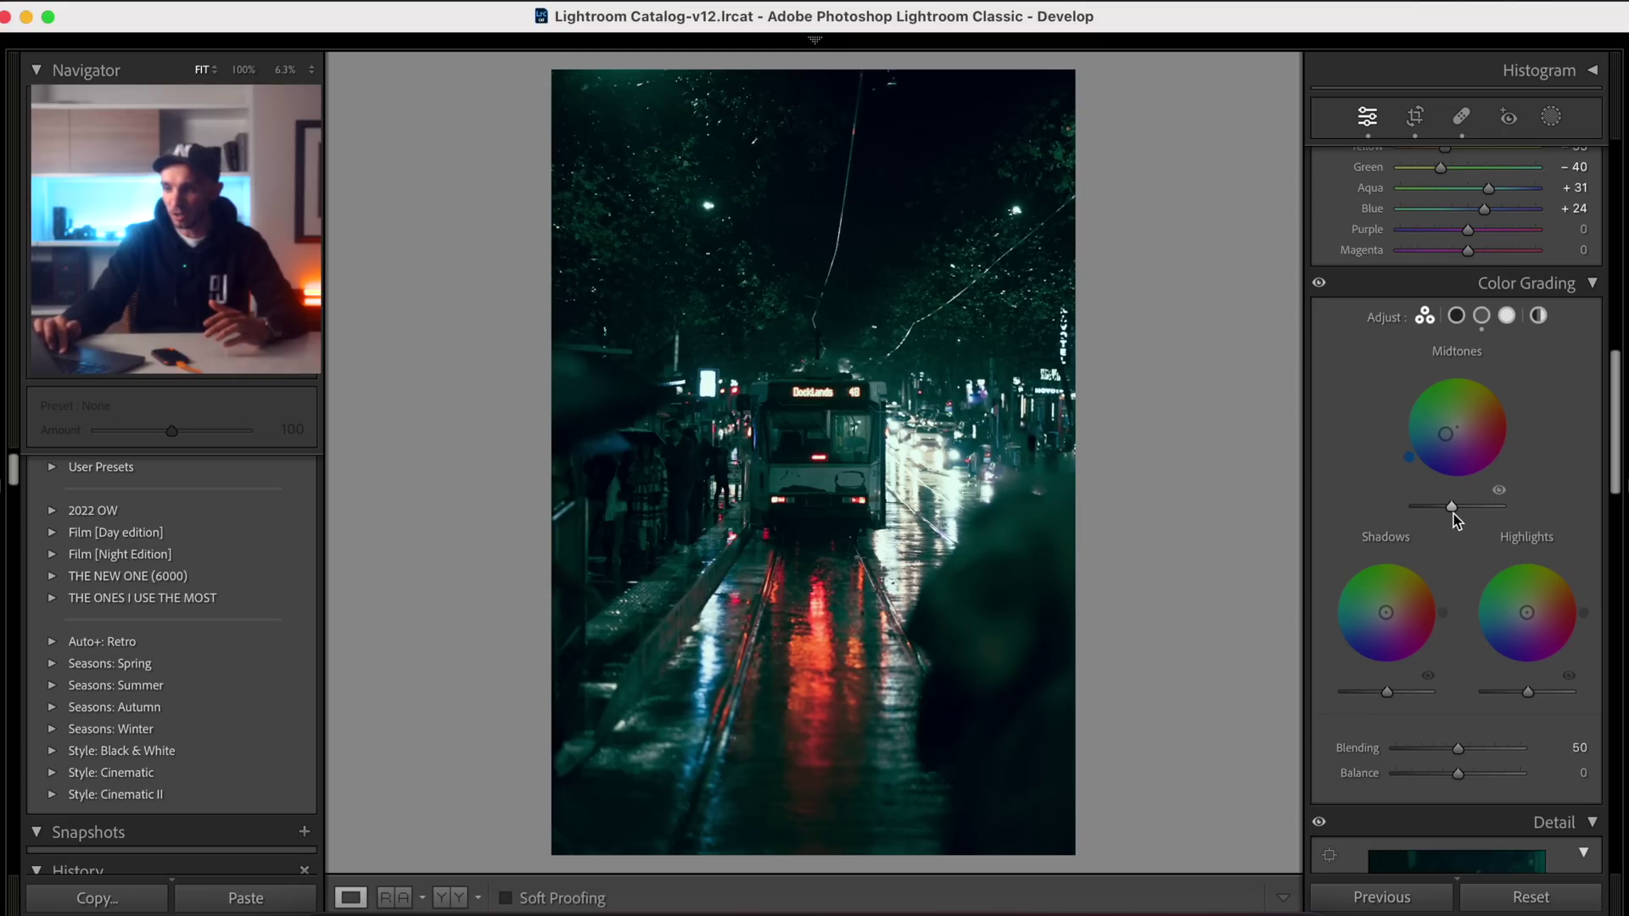
Step: Tint the shadows blue in Color Grading and the highlights pinkish red with hue 348 and saturation 59
{"action": "scroll", "coordinate": [1453, 513], "scroll_direction": "down", "scroll_amount": 2}
{"action": "mouse_move", "coordinate": [1387, 560]}
{"action": "left_mouse_down"}
{"action": "mouse_move", "coordinate": [1368, 601]}
{"action": "mouse_move", "coordinate": [1341, 595]}
{"action": "mouse_move", "coordinate": [1374, 569]}
{"action": "left_mouse_up"}
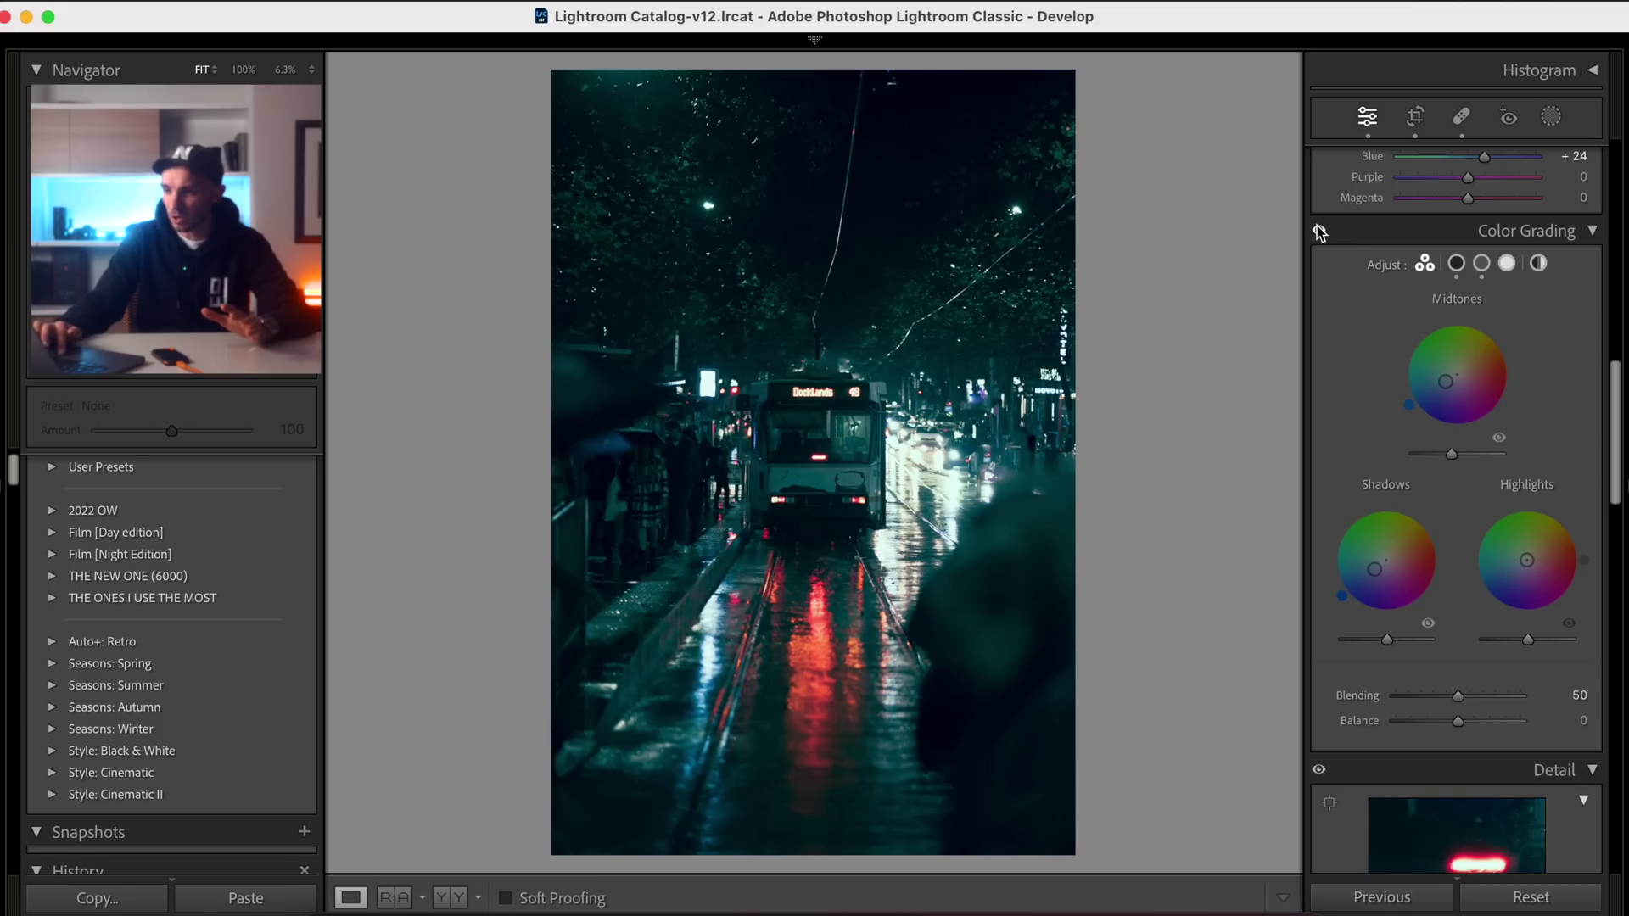
{"action": "scroll", "coordinate": [1525, 407], "scroll_direction": "down", "scroll_amount": 1}
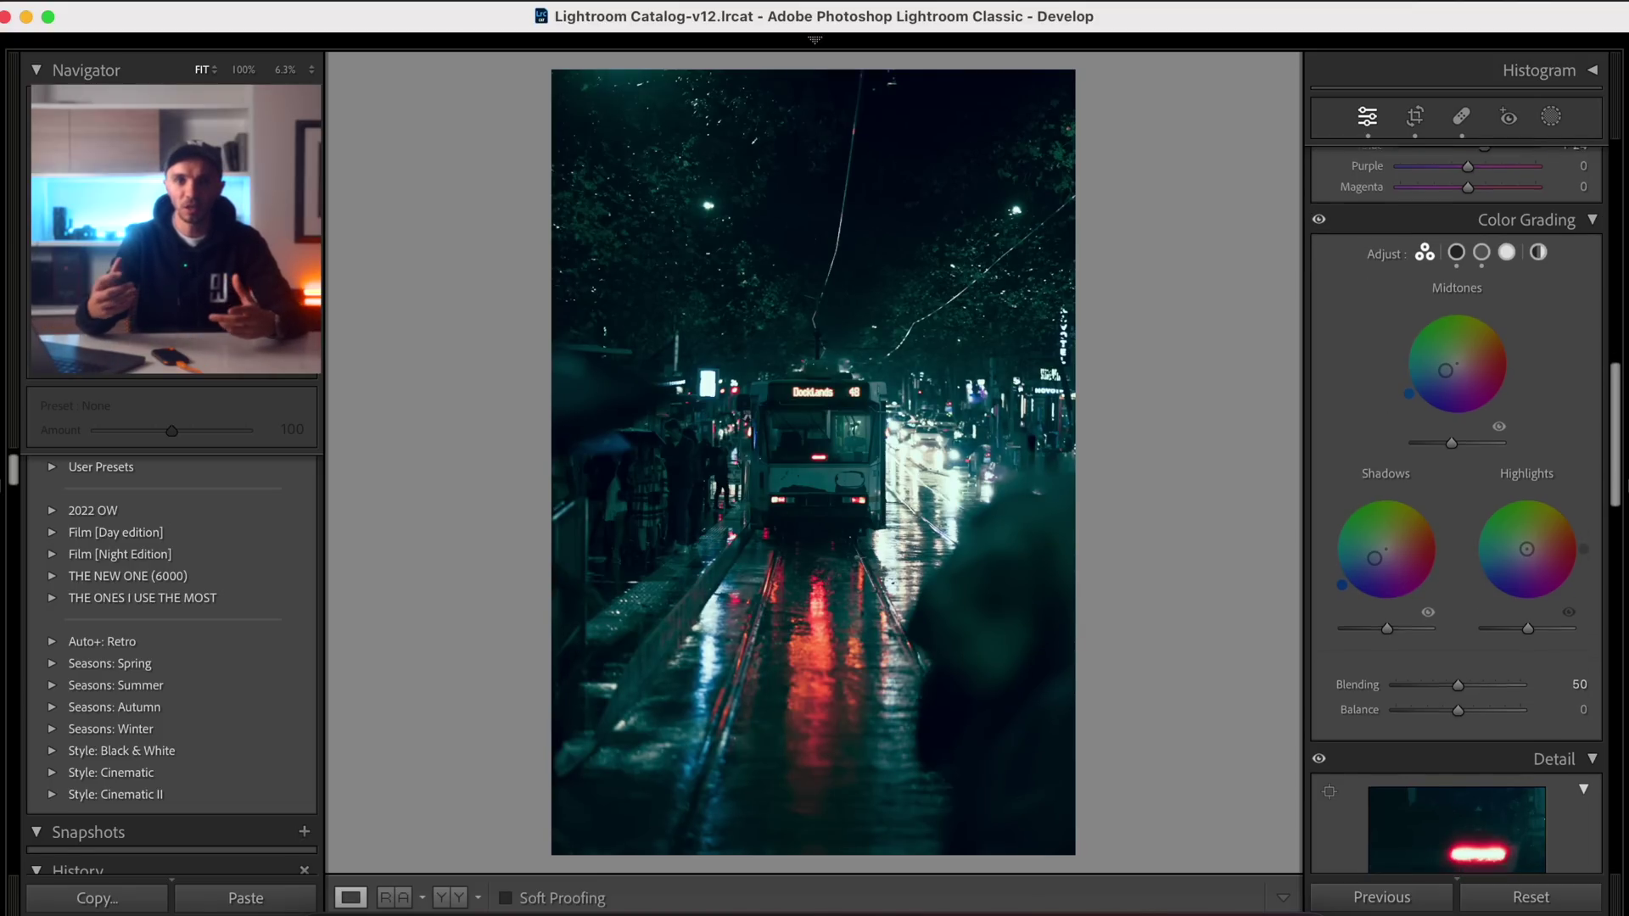
{"action": "left_click_drag", "start_coordinate": [1534, 519], "coordinate": [1552, 517]}
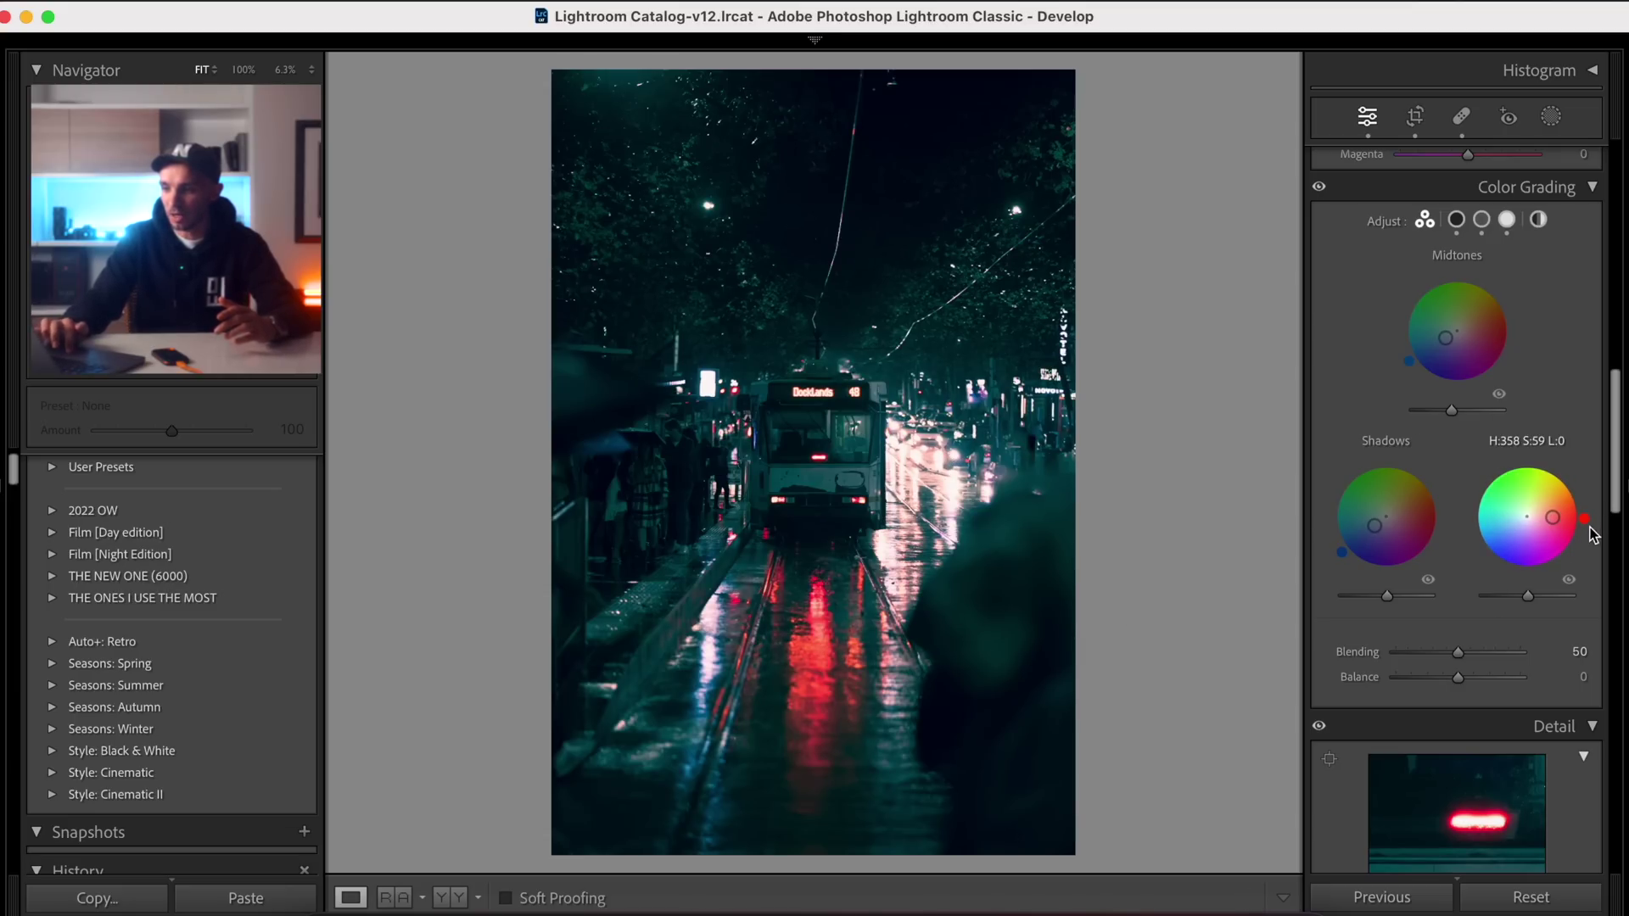
{"action": "mouse_move", "coordinate": [1584, 518]}
{"action": "left_mouse_down"}
{"action": "mouse_move", "coordinate": [1577, 543]}
{"action": "mouse_move", "coordinate": [1472, 519]}
{"action": "mouse_move", "coordinate": [1544, 463]}
{"action": "mouse_move", "coordinate": [1583, 526]}
{"action": "left_mouse_up"}
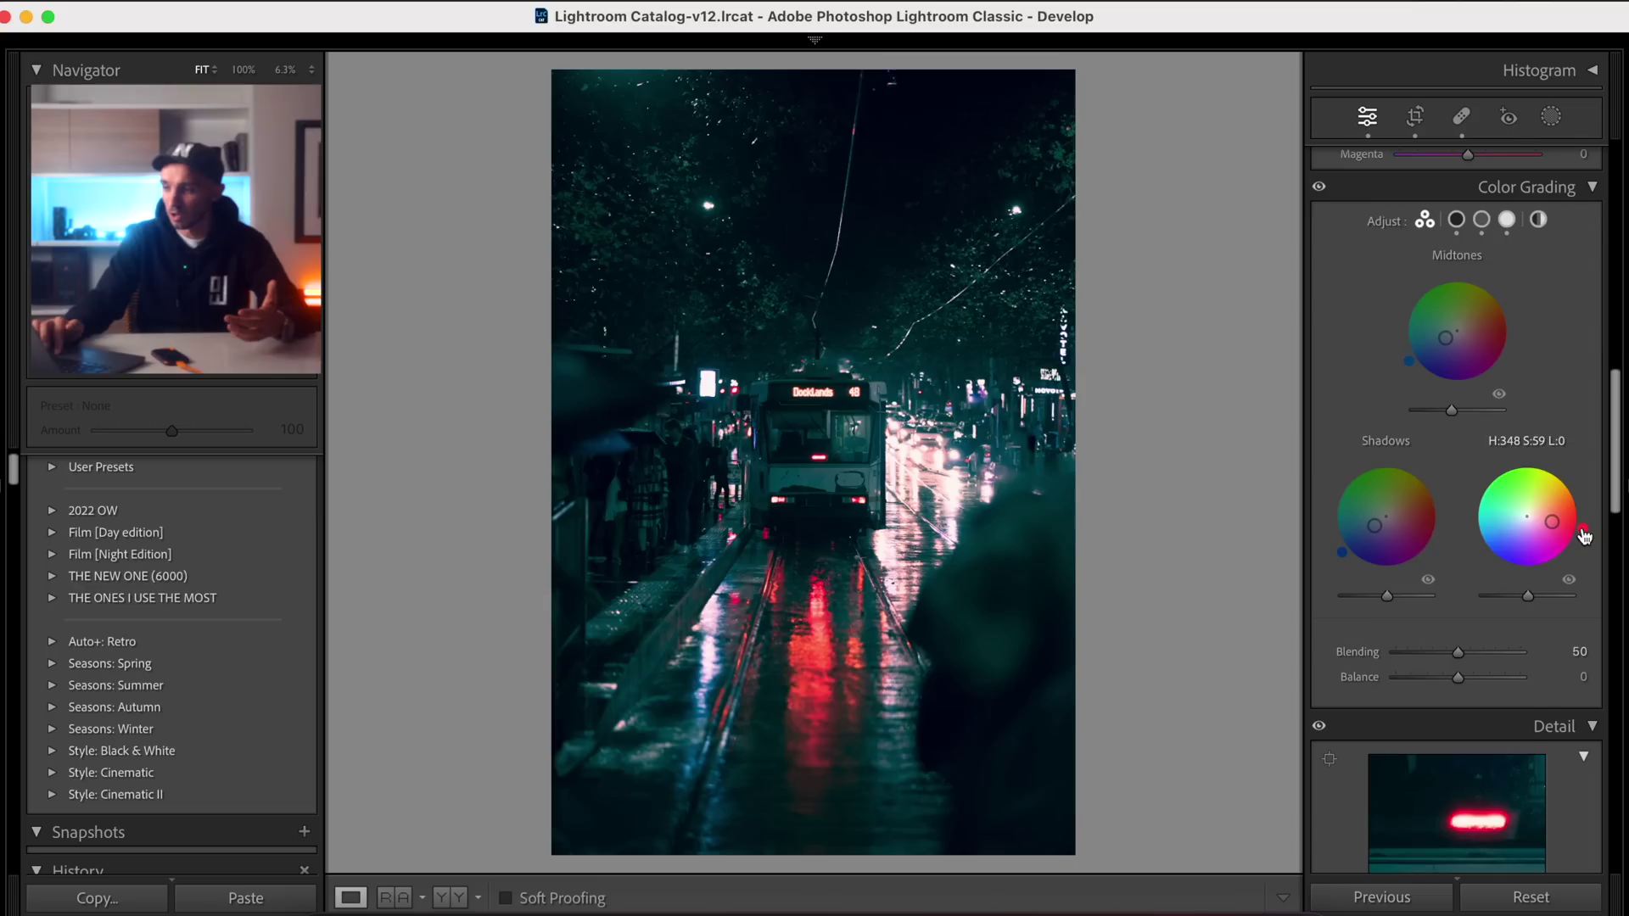
Step: Calibrate the primaries: Red hue +26 and saturation +28, Green hue +44 and saturation +21, Blue hue -26
{"action": "scroll", "coordinate": [1412, 616], "scroll_direction": "up", "scroll_amount": 2}
{"action": "scroll", "coordinate": [1412, 616], "scroll_direction": "down", "scroll_amount": 15}
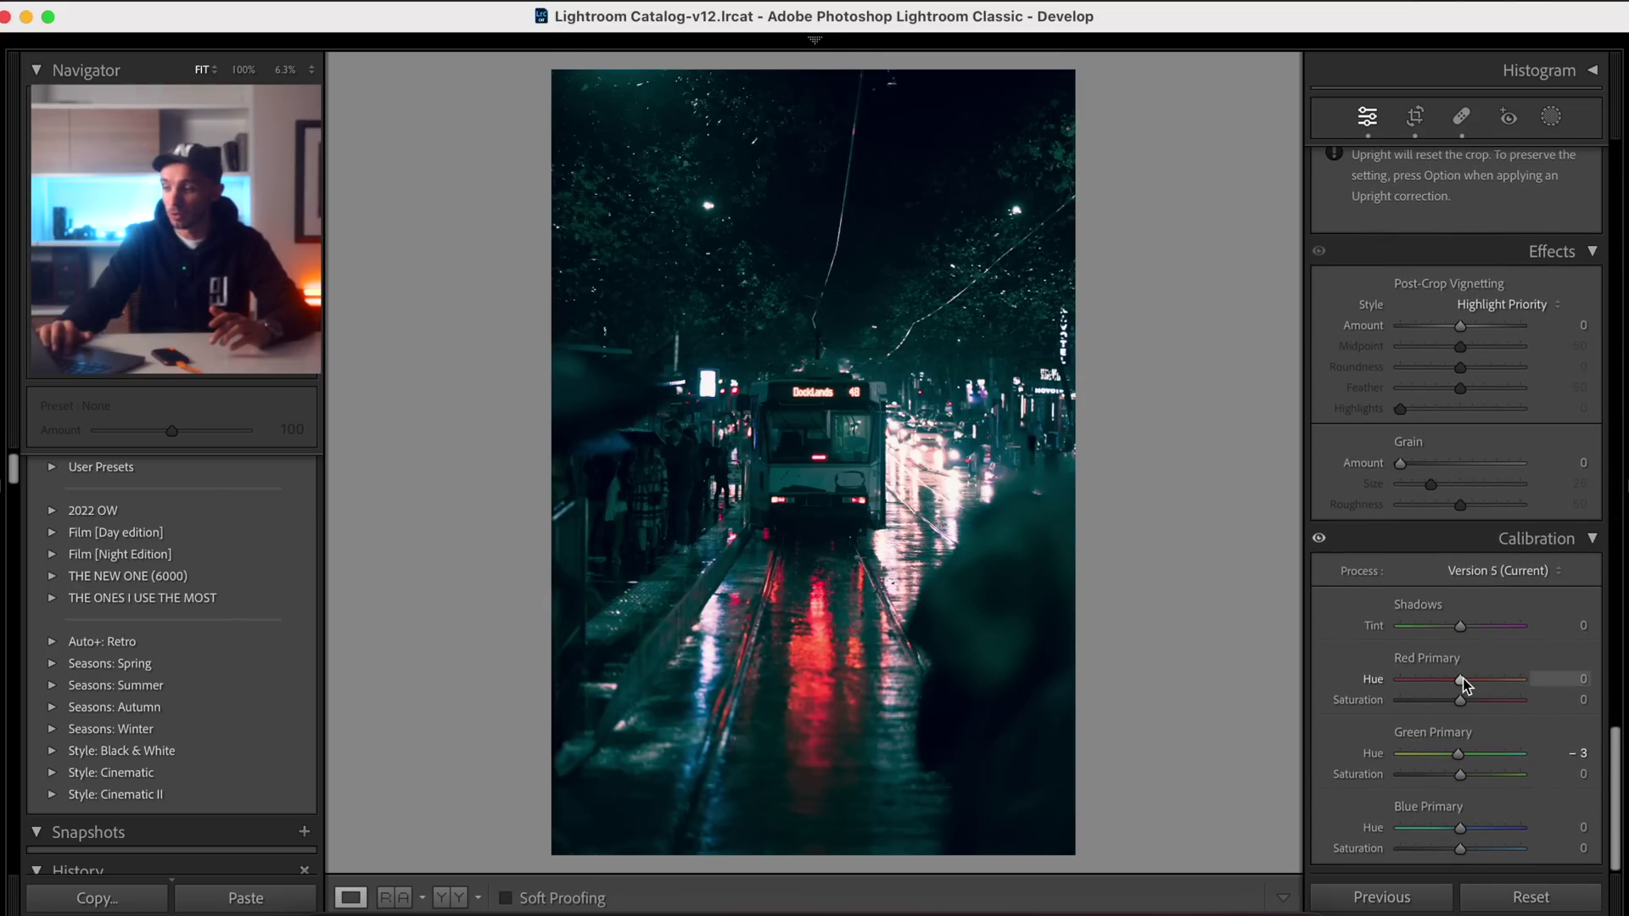
{"action": "left_click_drag", "start_coordinate": [1463, 679], "coordinate": [1476, 781]}
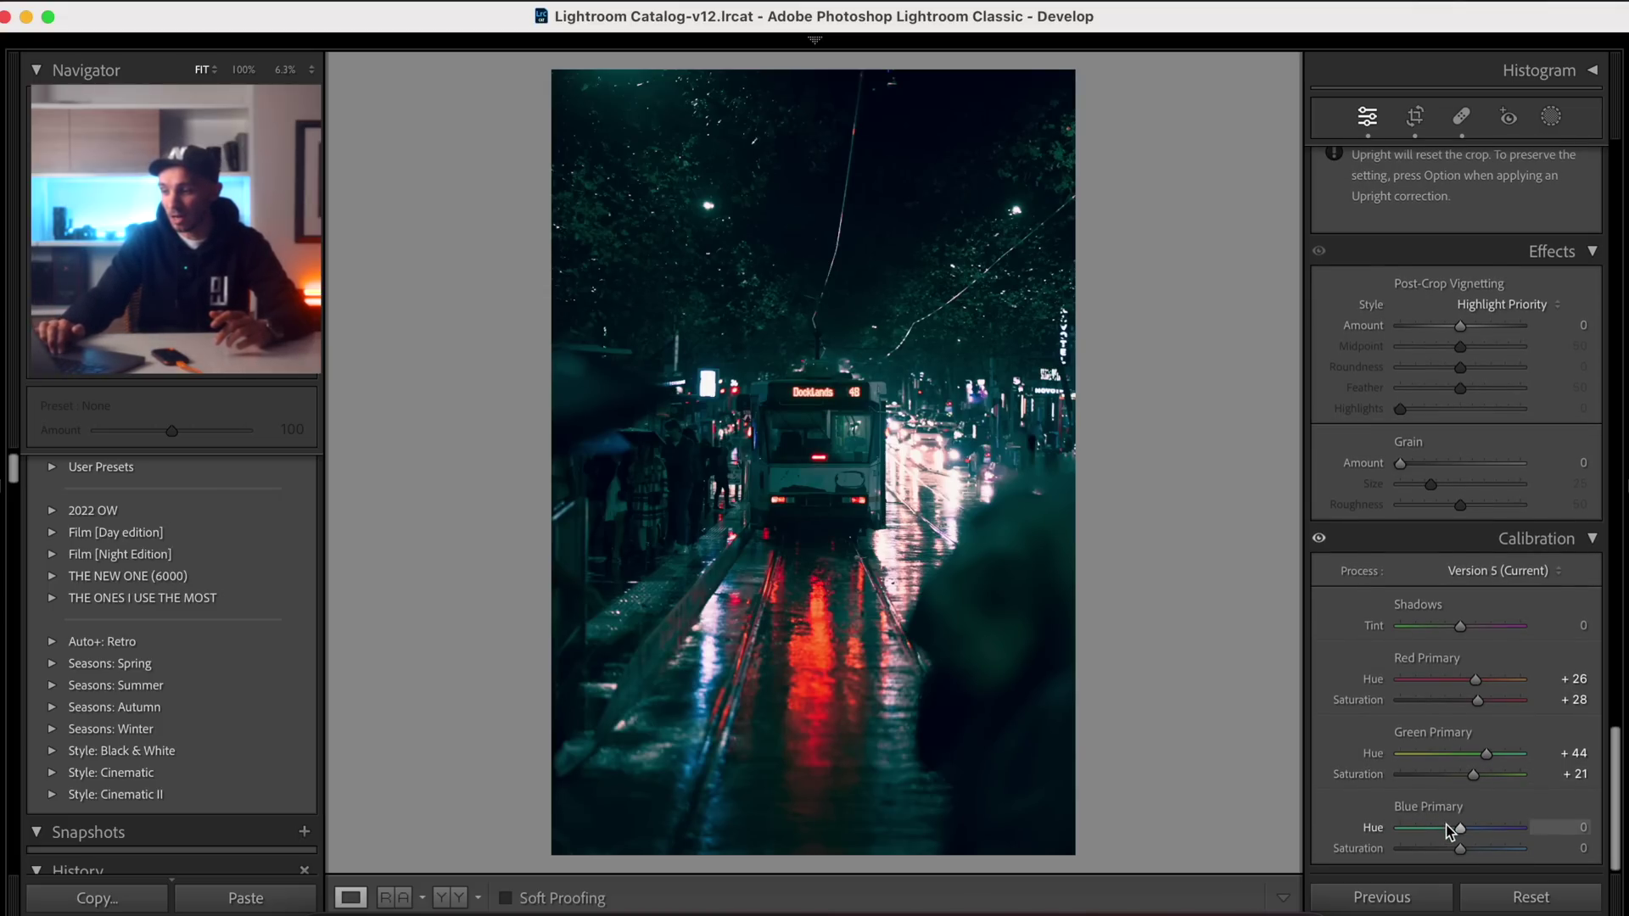
{"action": "left_click_drag", "start_coordinate": [1461, 835], "coordinate": [1553, 851]}
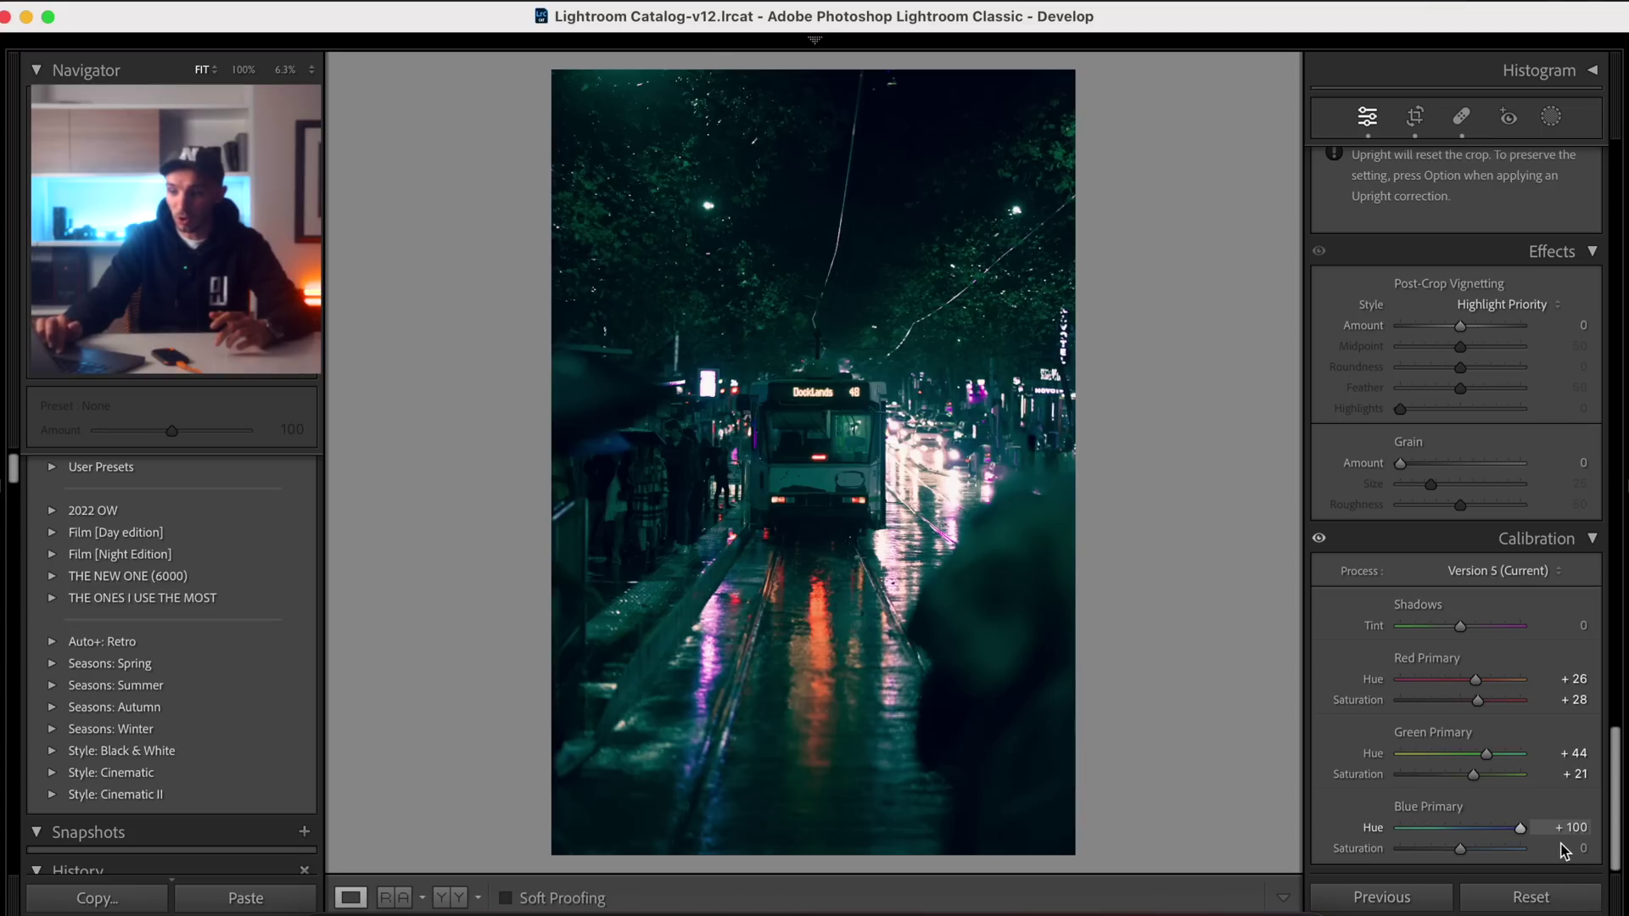
{"action": "left_click_drag", "start_coordinate": [1525, 840], "coordinate": [1445, 842]}
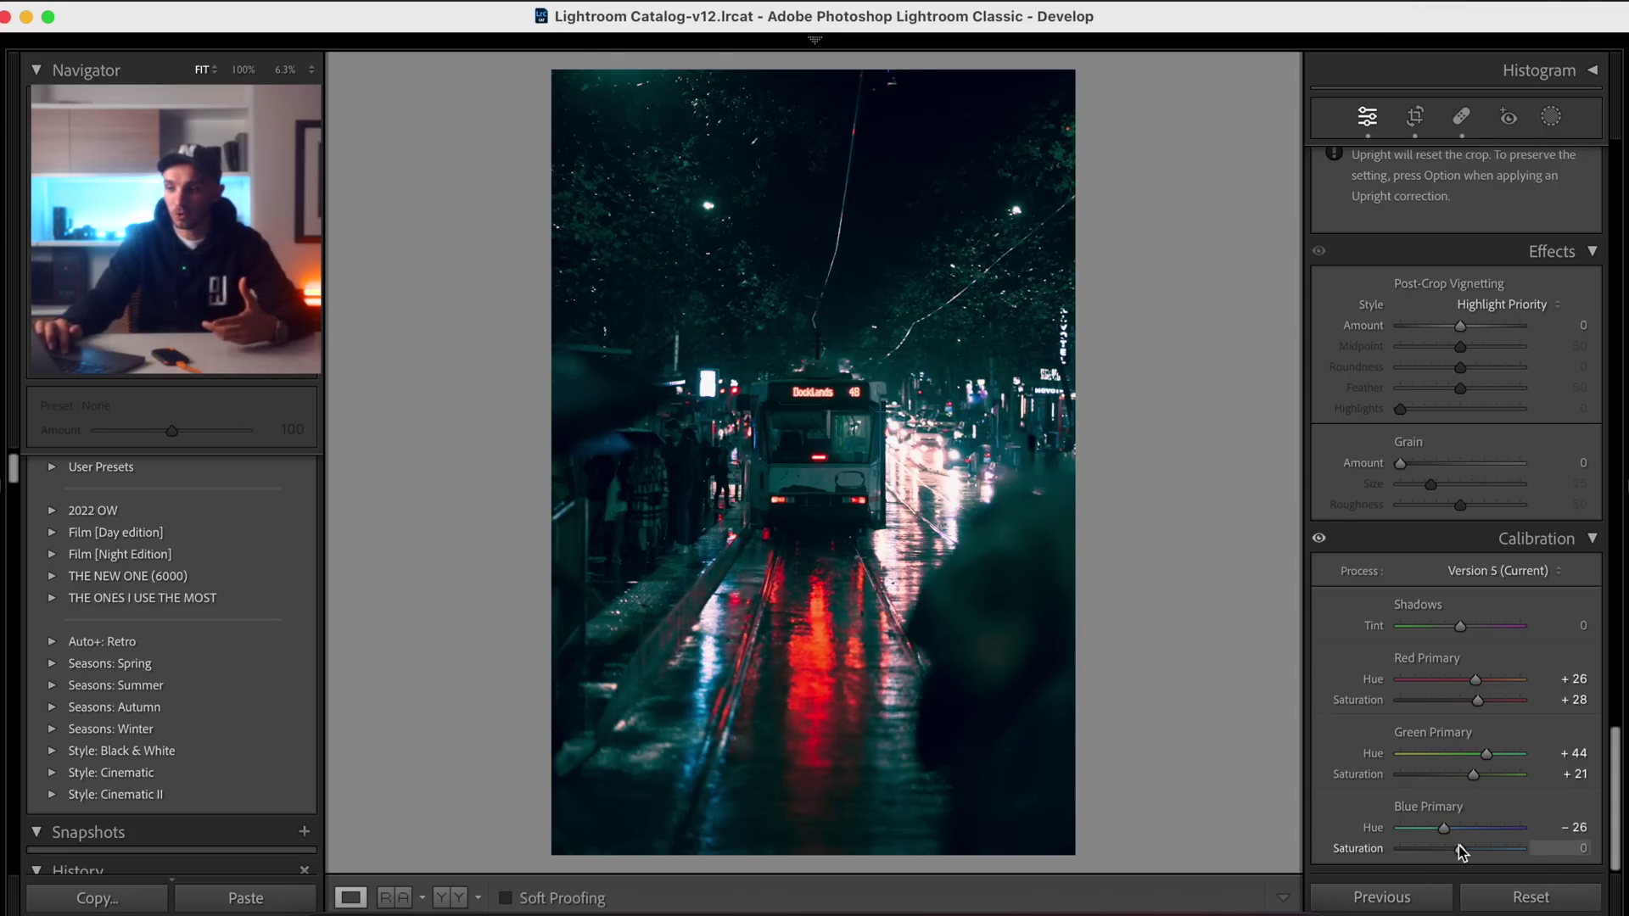
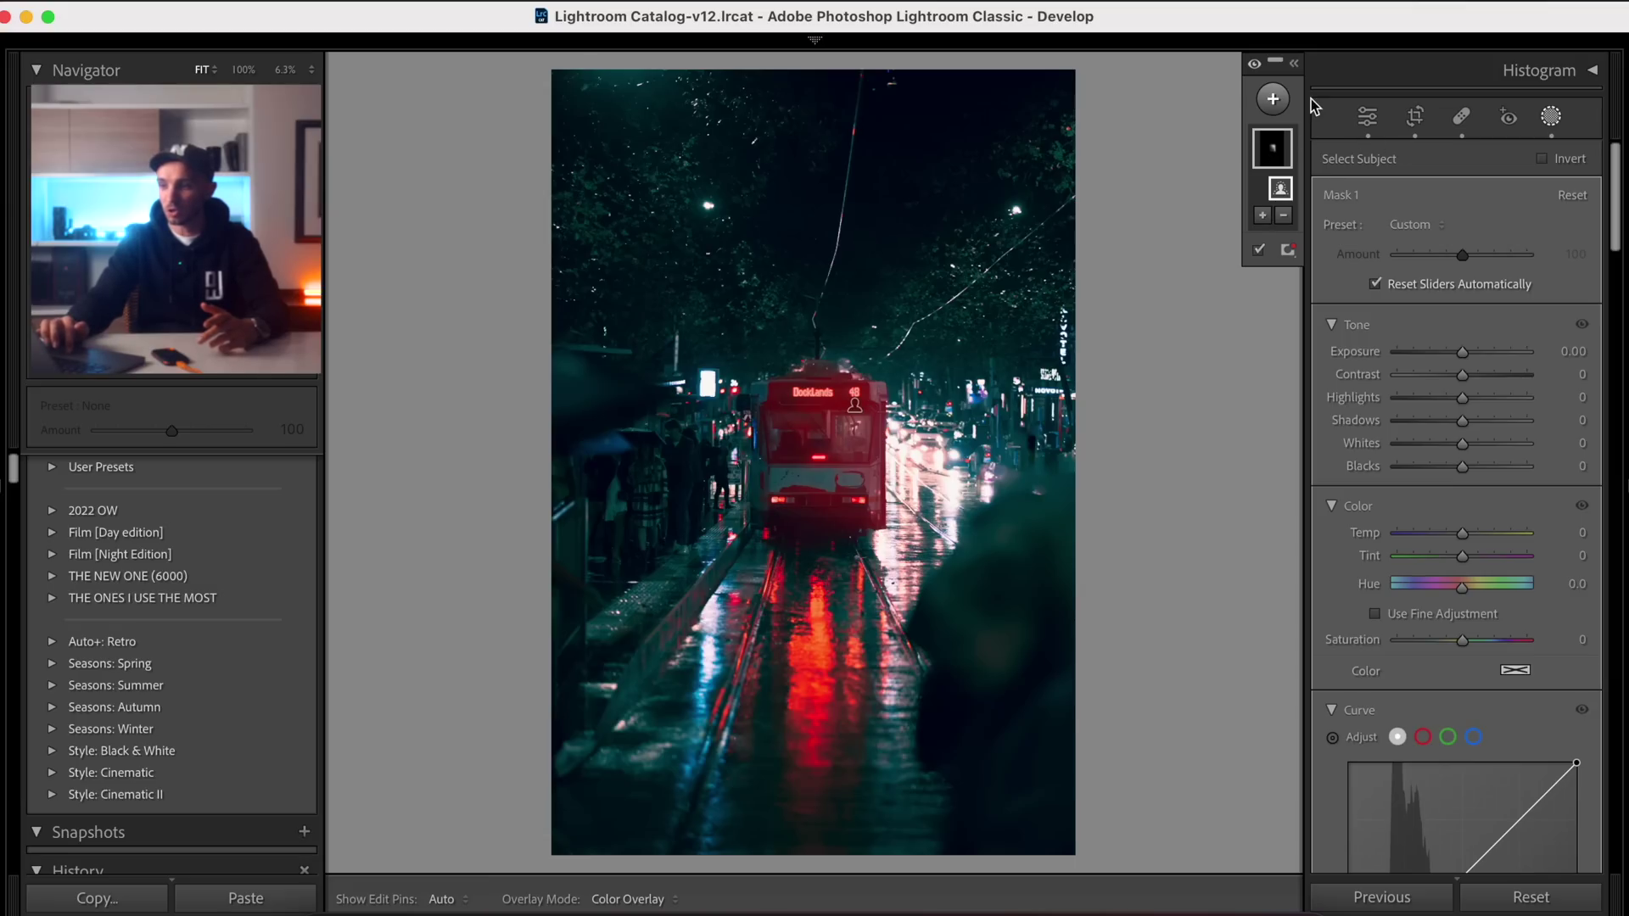
Step: Add a brush to the tram's subject mask and paint in the missed edges and body panels, starting with size 3.0
{"action": "left_click", "coordinate": [1262, 215]}
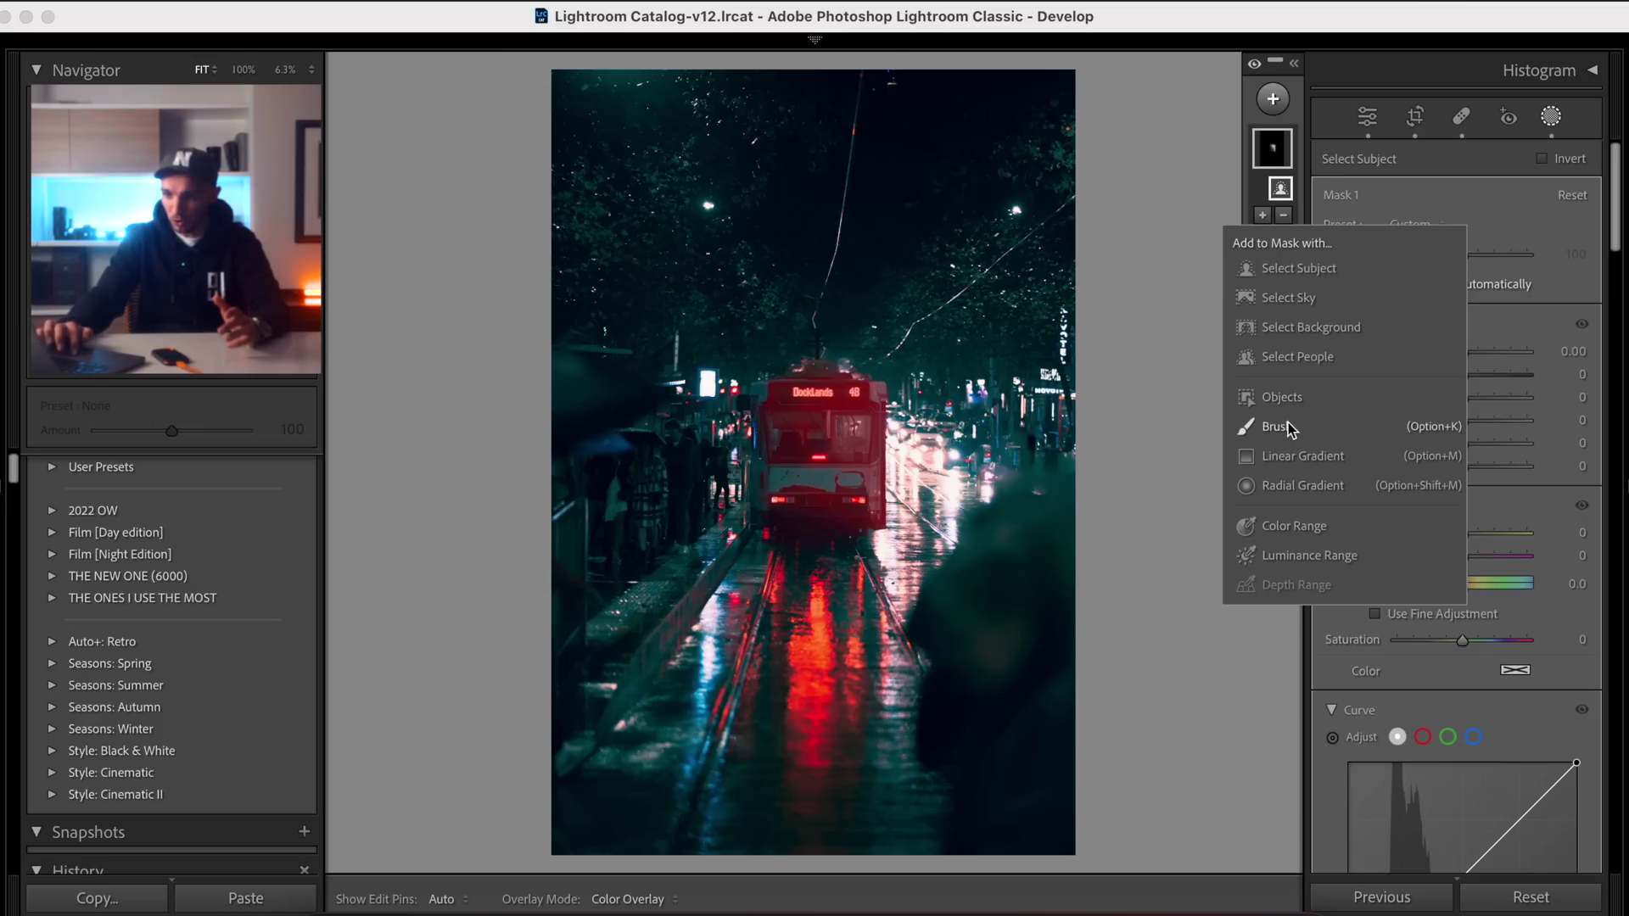
{"action": "left_click", "coordinate": [1275, 425]}
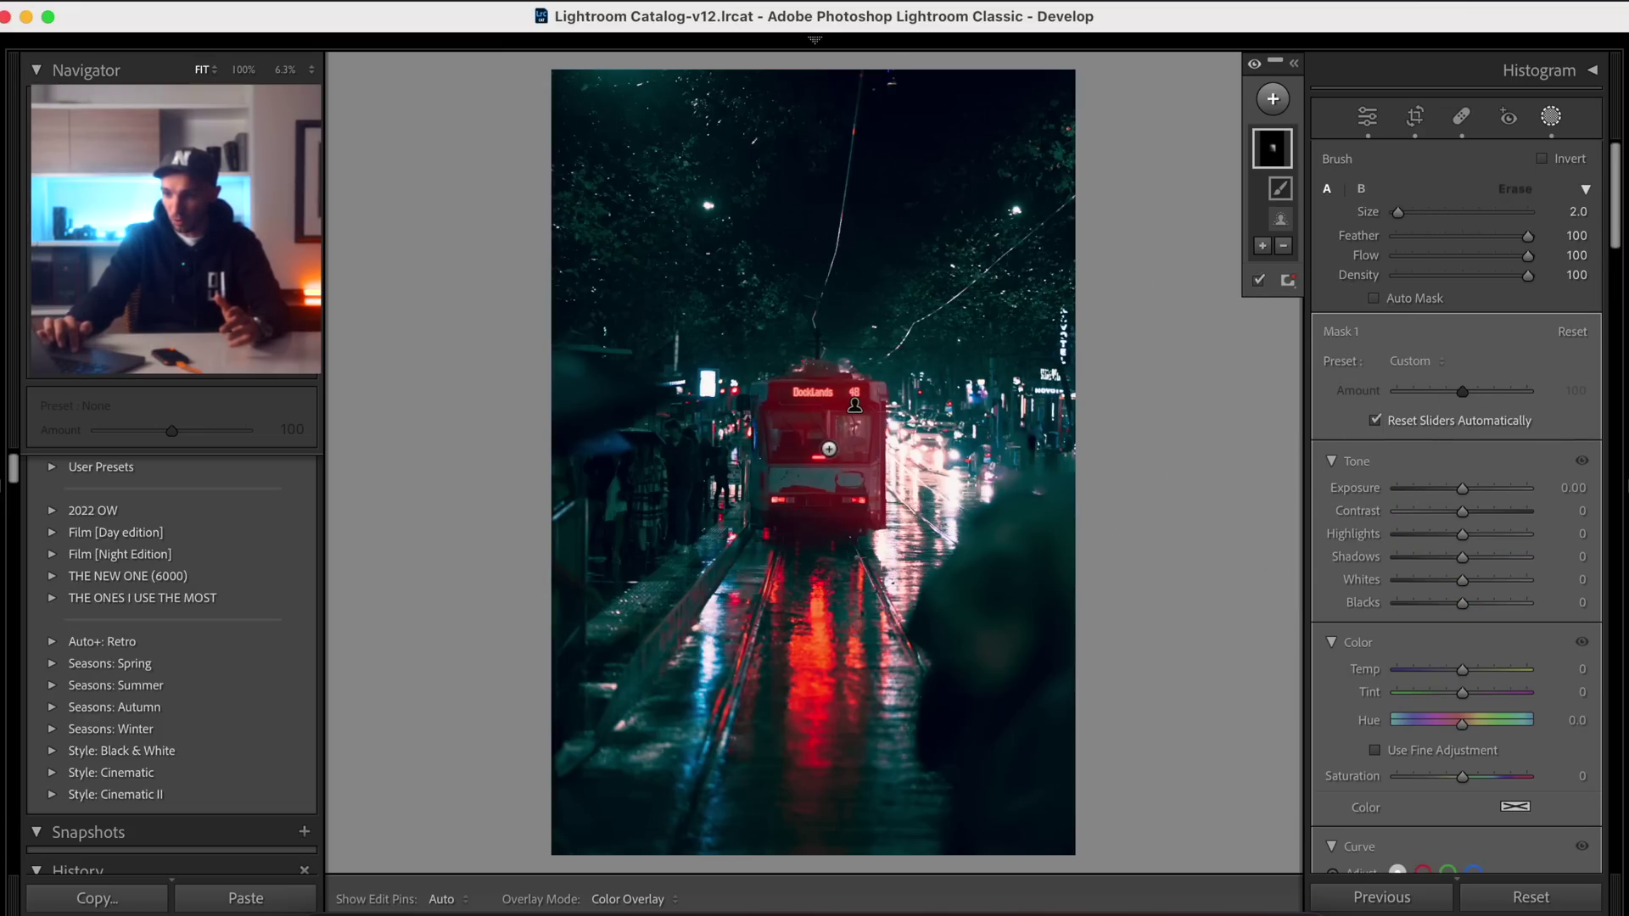
{"action": "key", "text": "bracketright"}
{"action": "key", "text": "h"}
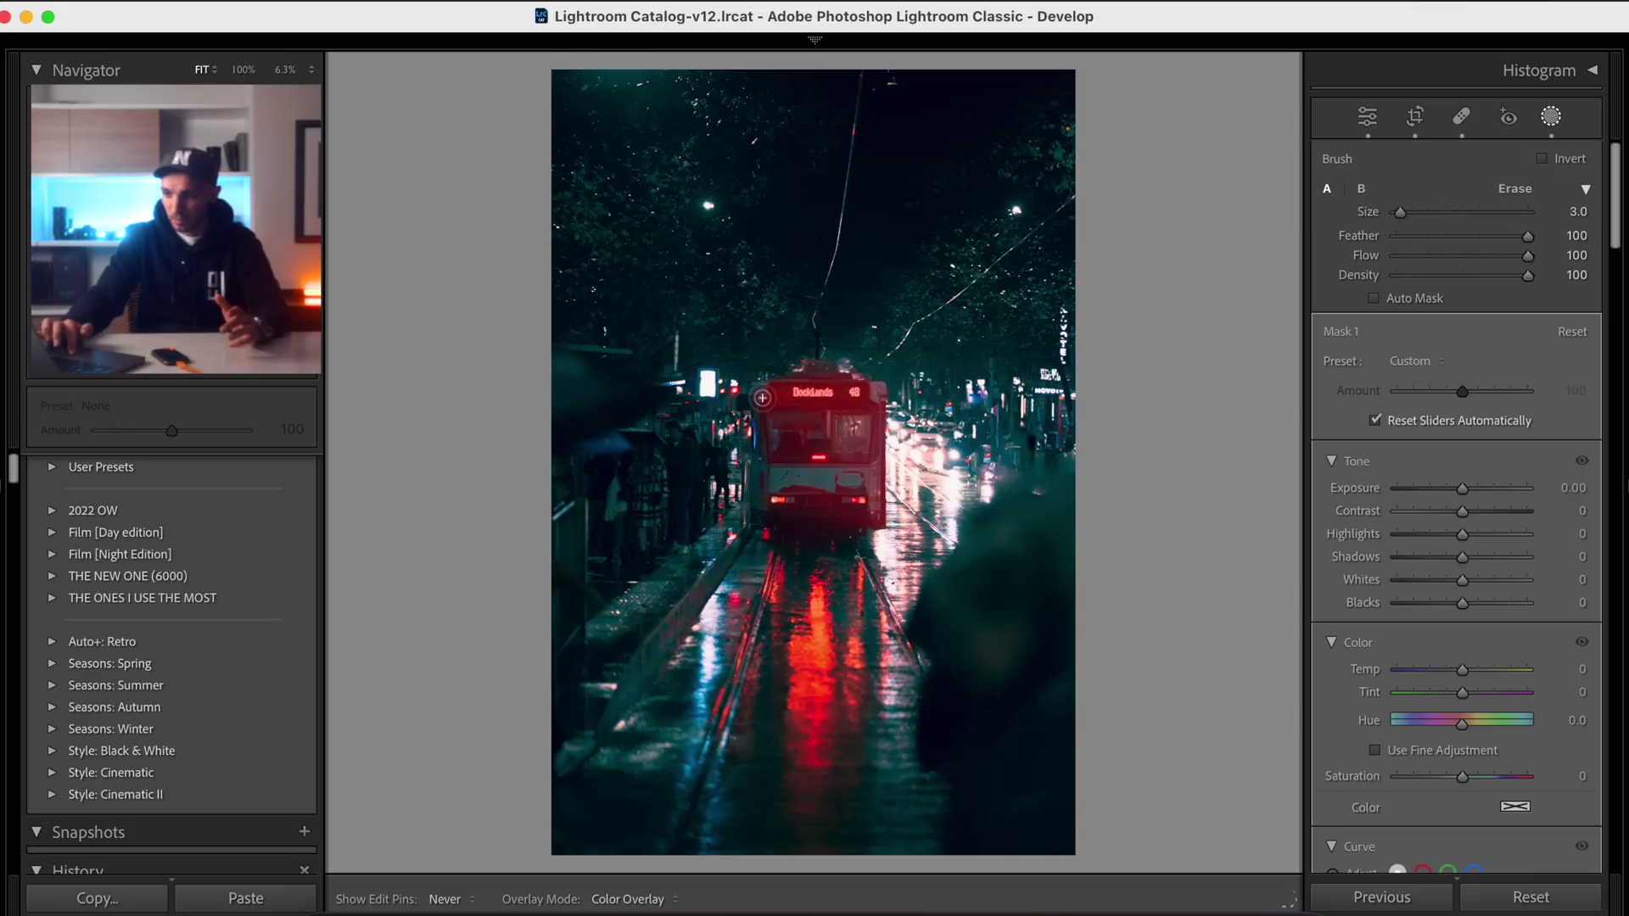
{"action": "mouse_move", "coordinate": [758, 399]}
{"action": "left_mouse_down"}
{"action": "mouse_move", "coordinate": [757, 494]}
{"action": "mouse_move", "coordinate": [773, 511]}
{"action": "mouse_move", "coordinate": [867, 512]}
{"action": "mouse_move", "coordinate": [771, 509]}
{"action": "mouse_move", "coordinate": [773, 403]}
{"action": "left_mouse_up"}
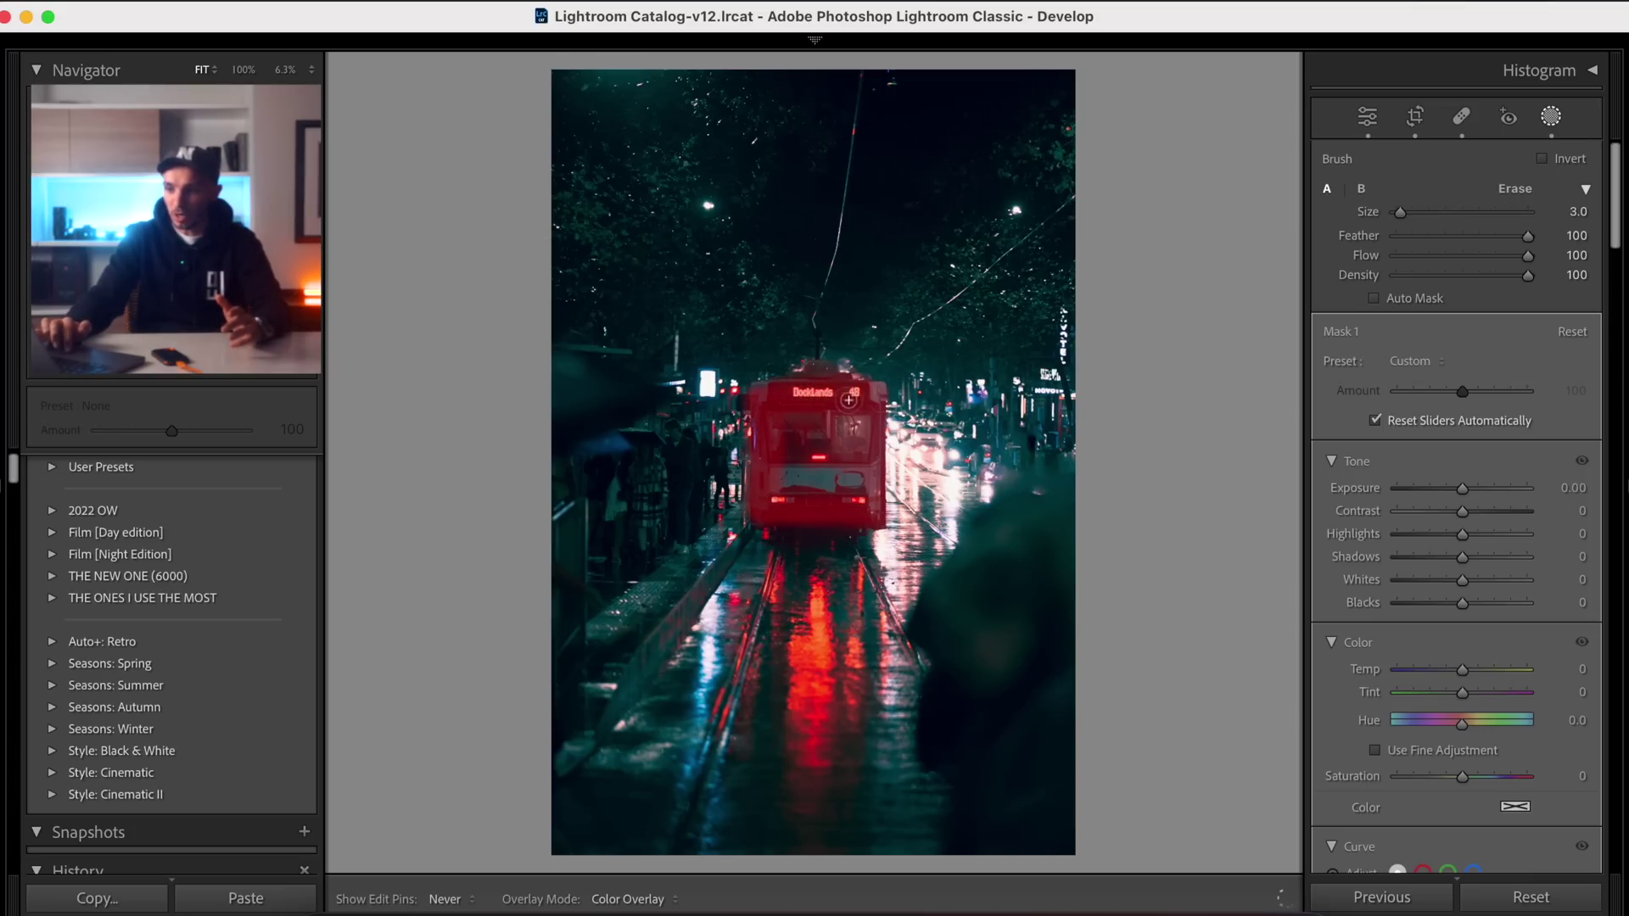
{"action": "mouse_move", "coordinate": [856, 506]}
{"action": "left_mouse_down"}
{"action": "mouse_move", "coordinate": [787, 498]}
{"action": "mouse_move", "coordinate": [851, 503]}
{"action": "mouse_move", "coordinate": [843, 421]}
{"action": "mouse_move", "coordinate": [792, 422]}
{"action": "mouse_move", "coordinate": [786, 495]}
{"action": "mouse_move", "coordinate": [775, 478]}
{"action": "mouse_move", "coordinate": [841, 496]}
{"action": "mouse_move", "coordinate": [827, 457]}
{"action": "mouse_move", "coordinate": [803, 469]}
{"action": "mouse_move", "coordinate": [837, 482]}
{"action": "mouse_move", "coordinate": [782, 416]}
{"action": "mouse_move", "coordinate": [854, 425]}
{"action": "mouse_move", "coordinate": [852, 497]}
{"action": "mouse_move", "coordinate": [793, 452]}
{"action": "mouse_move", "coordinate": [781, 416]}
{"action": "mouse_move", "coordinate": [808, 469]}
{"action": "left_mouse_up"}
{"action": "scroll", "coordinate": [827, 469], "scroll_direction": "up", "scroll_amount": 5}
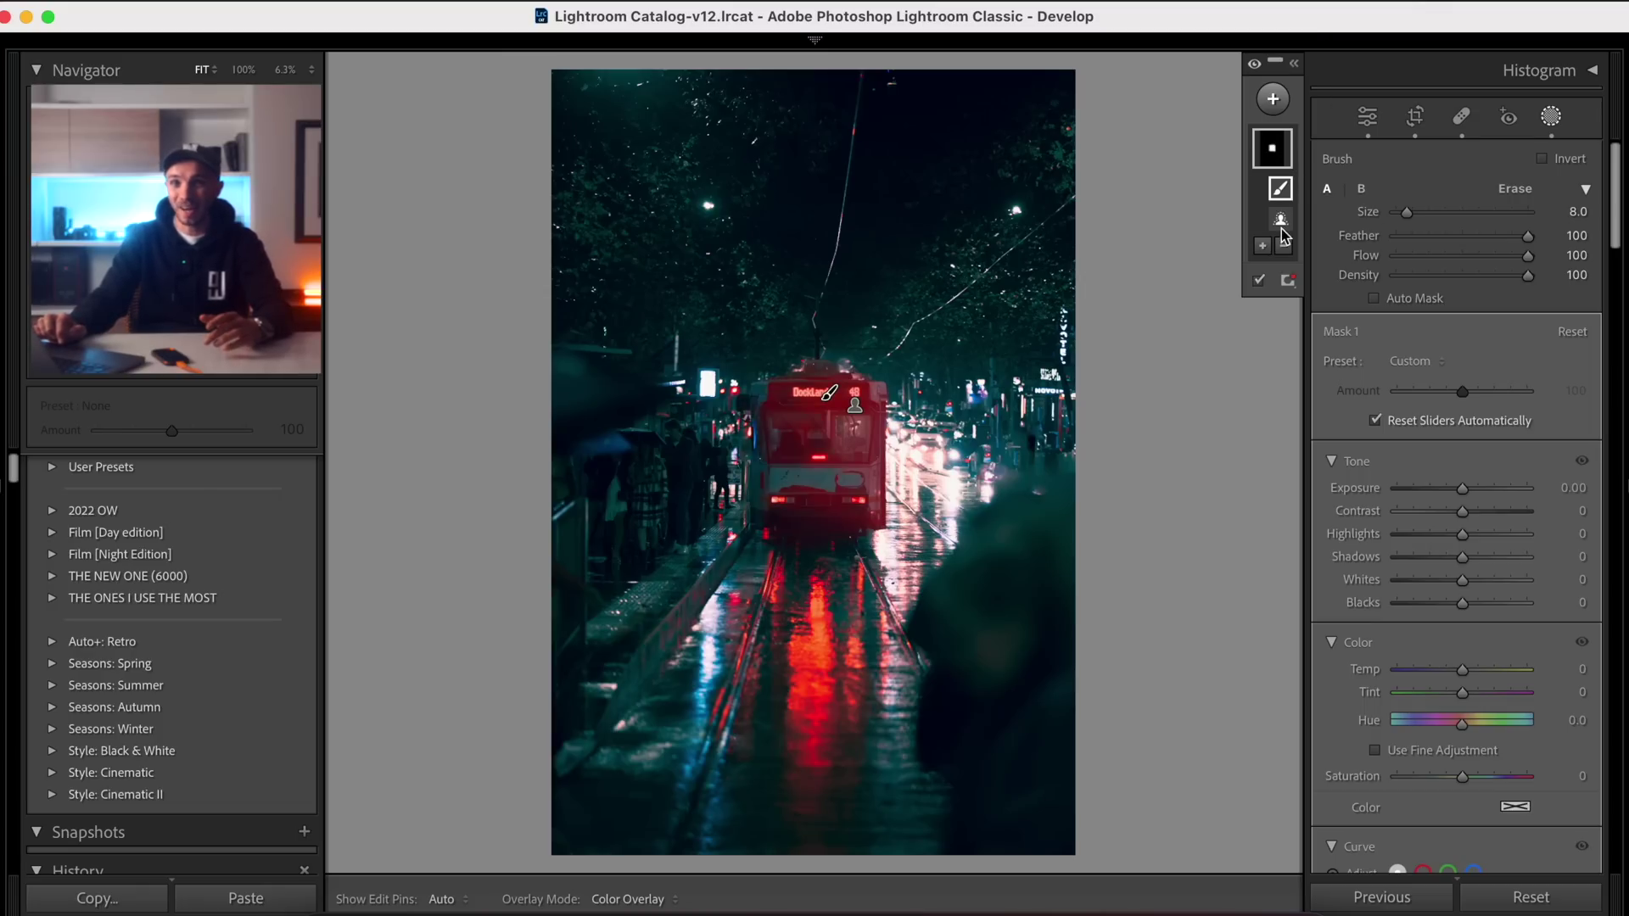
{"action": "left_click", "coordinate": [1280, 162]}
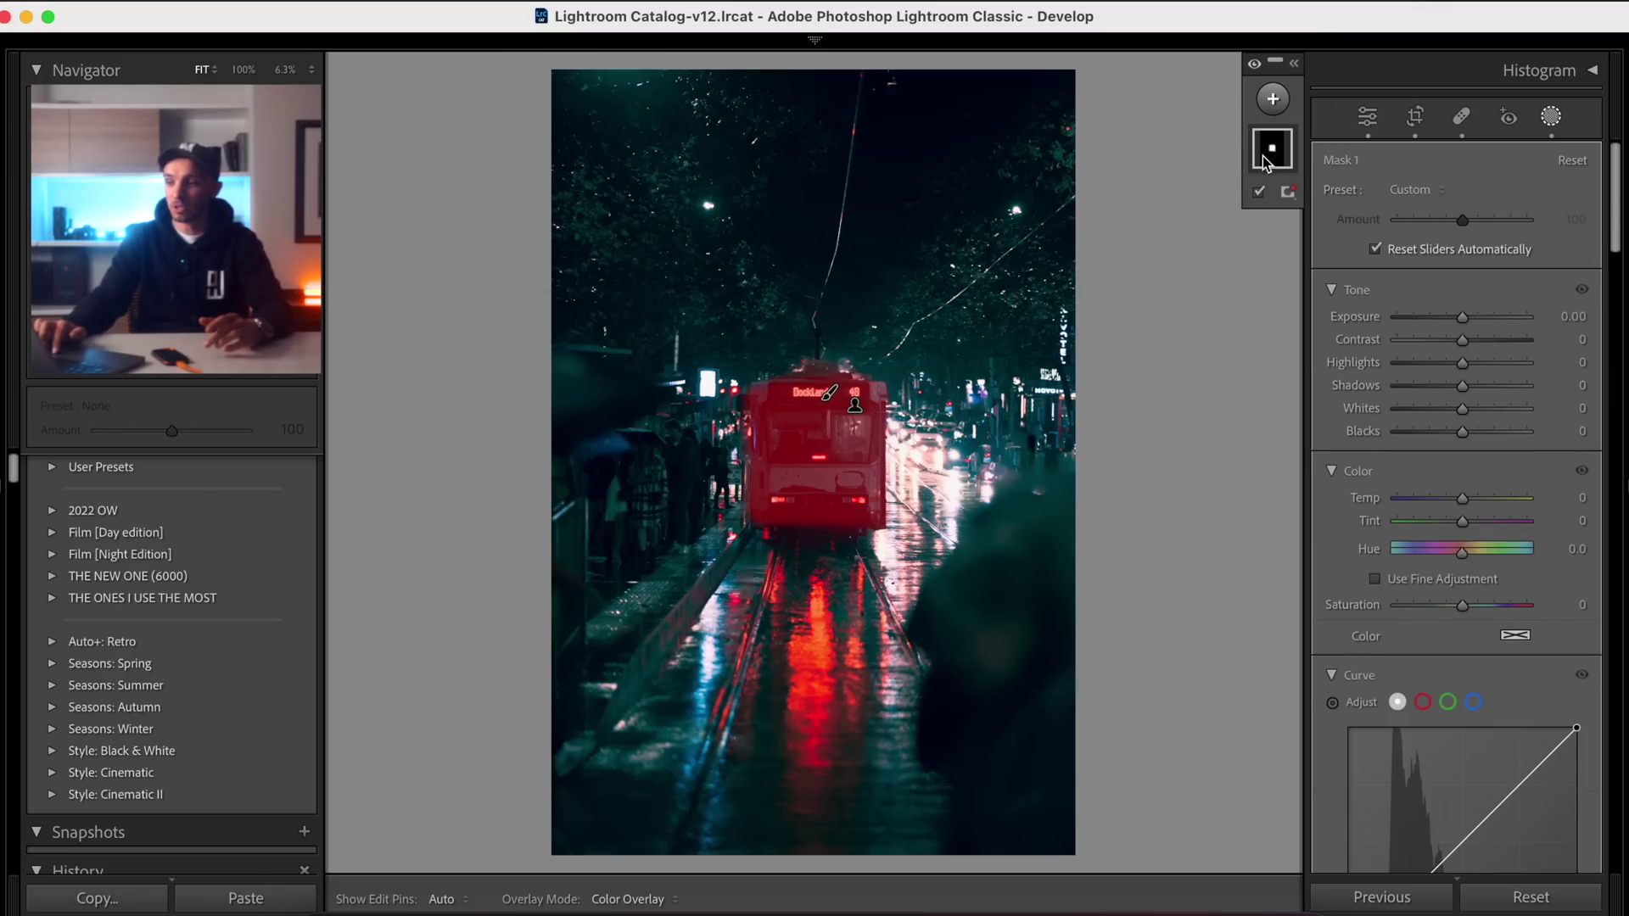
Step: Duplicate and invert the tram mask, then soften the surroundings with Texture 40, Clarity -37, Dehaze -59 and Sharpness 36
{"action": "right_click", "coordinate": [1275, 157]}
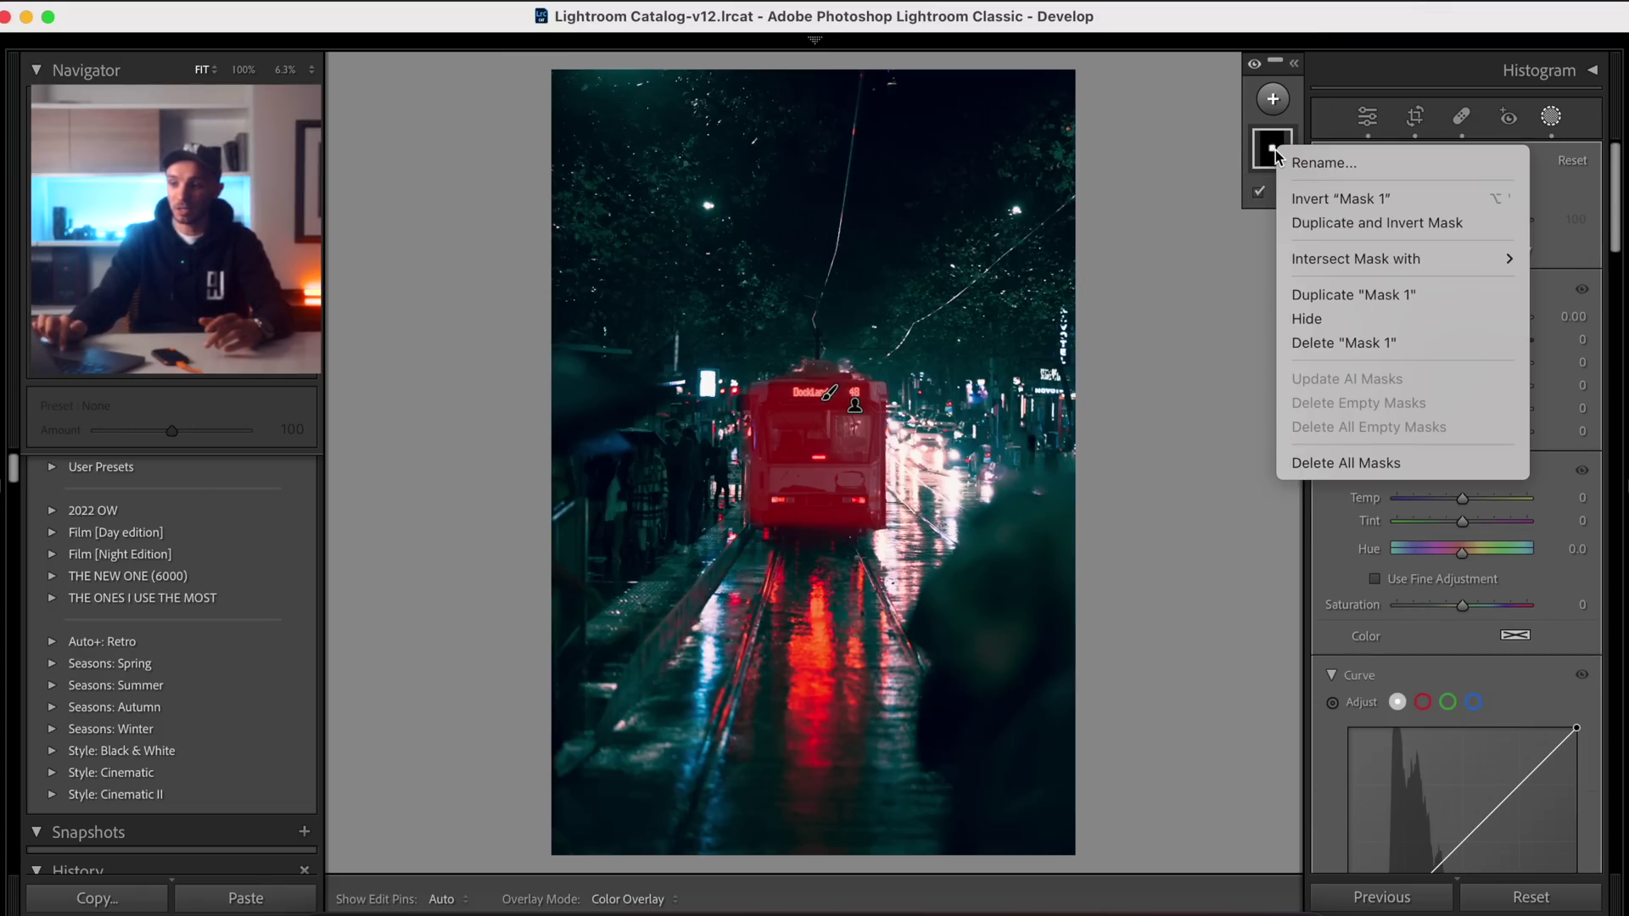
{"action": "left_click", "coordinate": [1343, 224]}
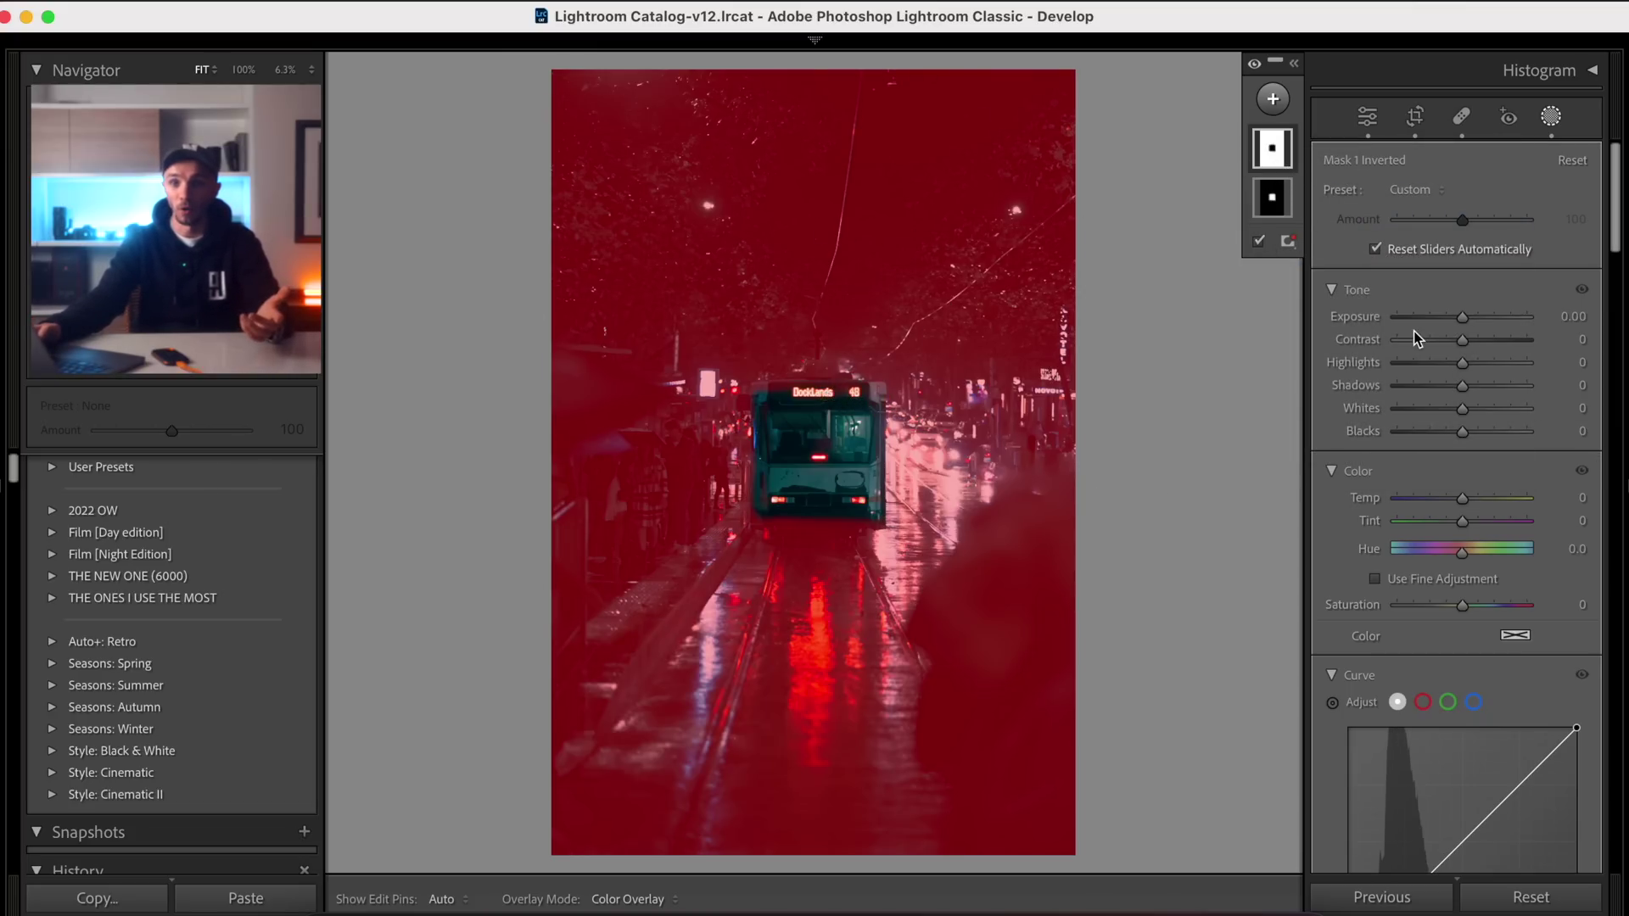
{"action": "key", "text": "o"}
{"action": "scroll", "coordinate": [1488, 422], "scroll_direction": "down", "scroll_amount": 4}
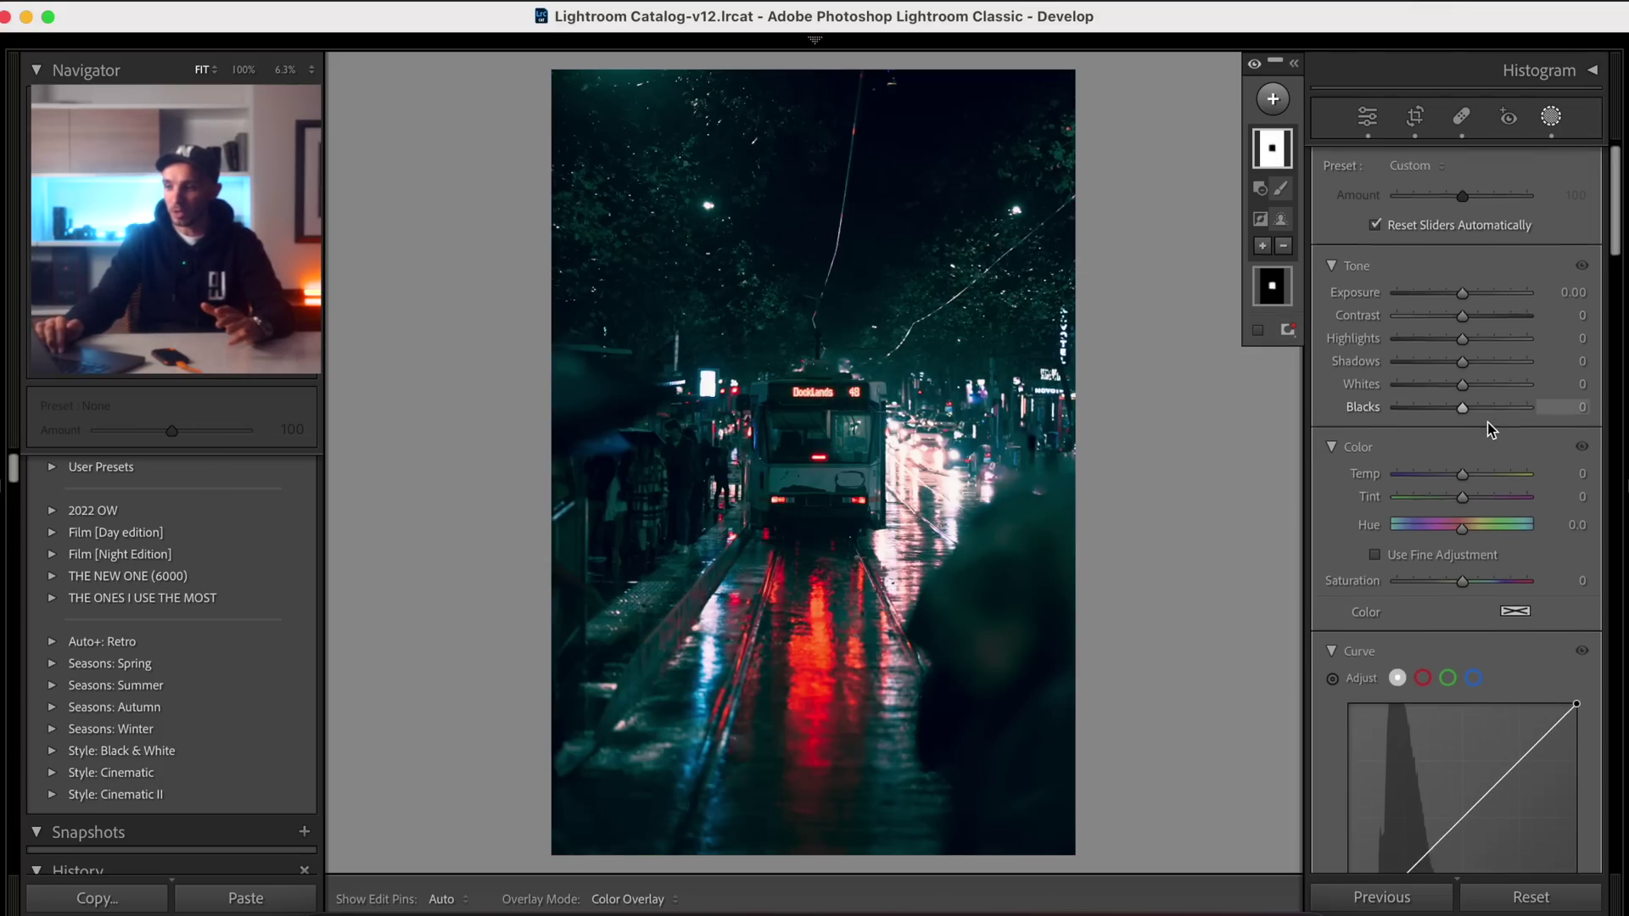
{"action": "scroll", "coordinate": [1488, 422], "scroll_direction": "down", "scroll_amount": 5}
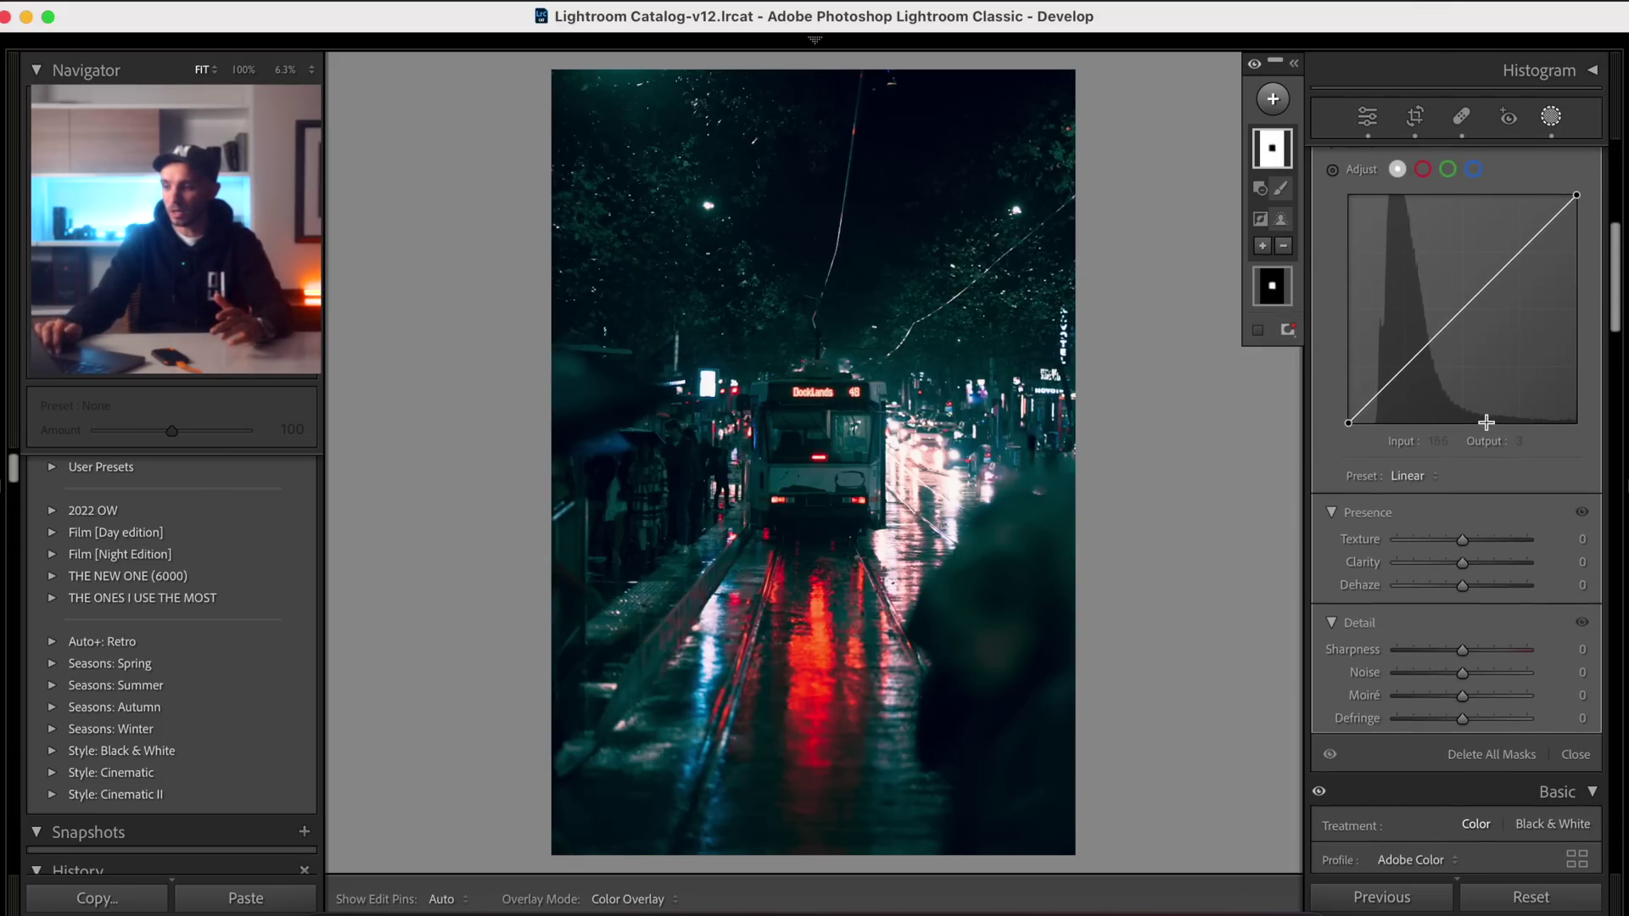
{"action": "scroll", "coordinate": [1470, 618], "scroll_direction": "down", "scroll_amount": 1}
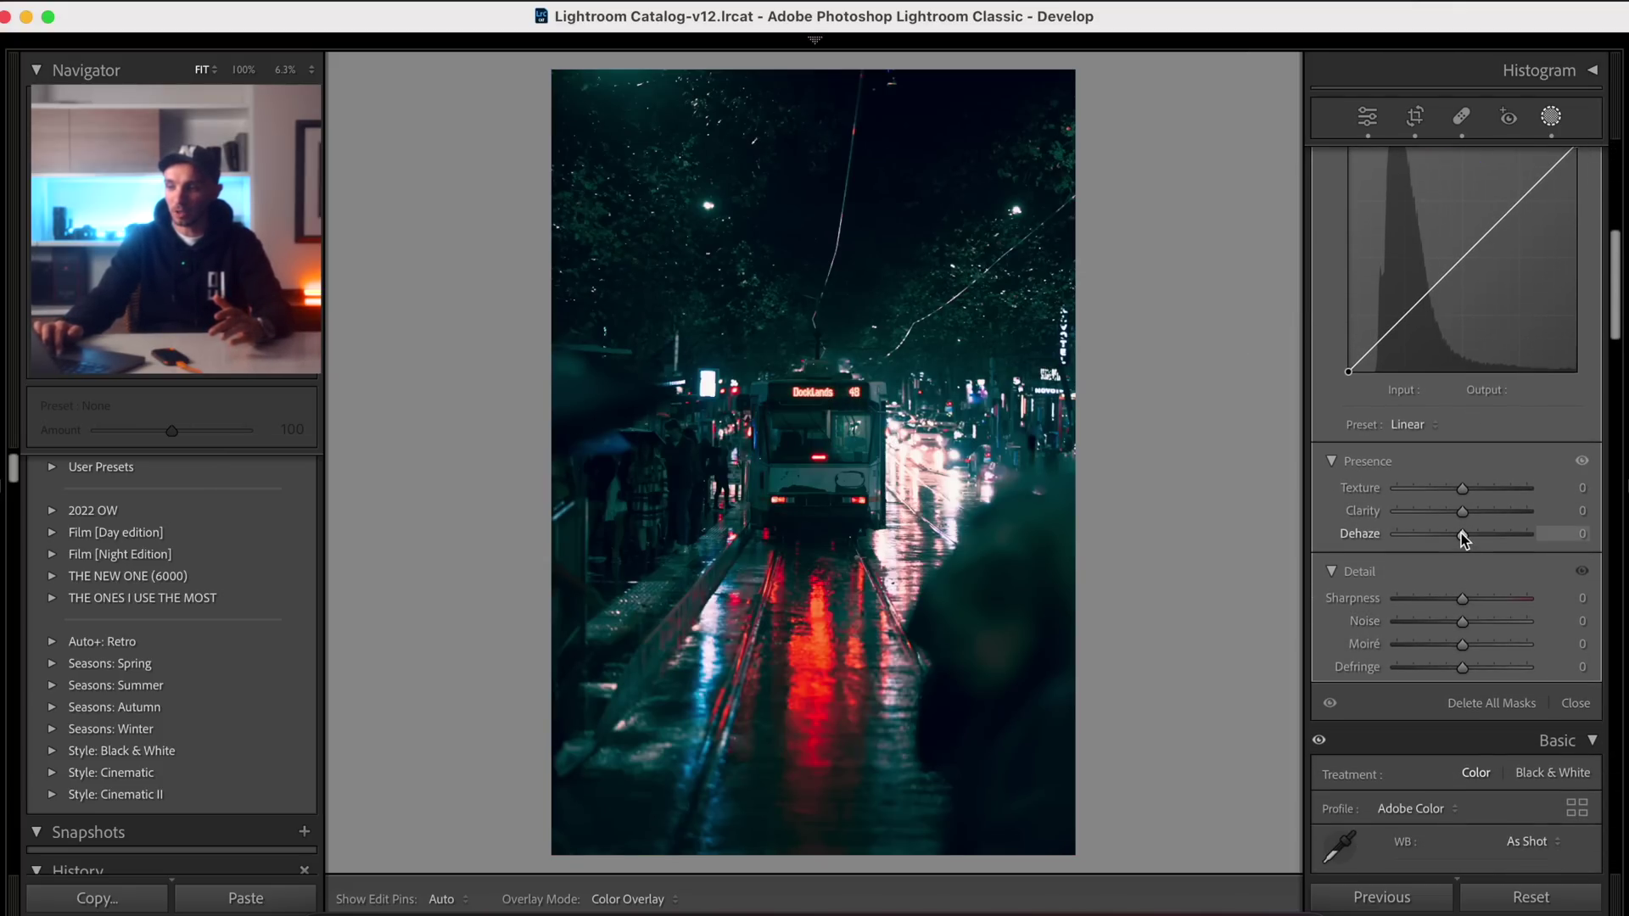
{"action": "left_click_drag", "start_coordinate": [1461, 533], "coordinate": [1488, 492]}
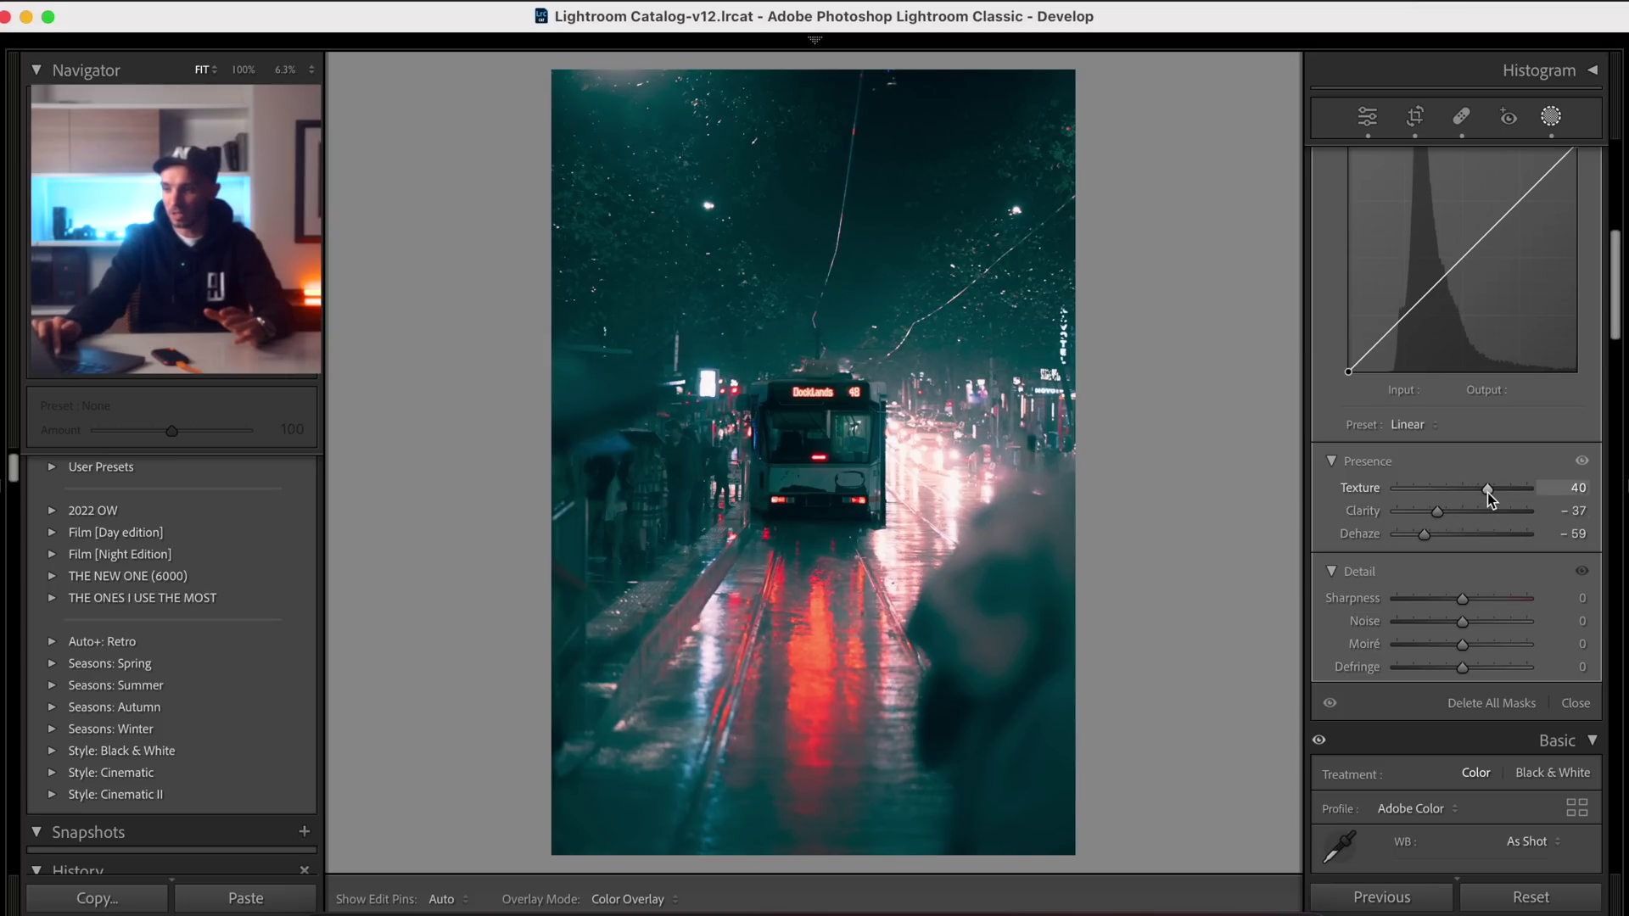
{"action": "mouse_move", "coordinate": [1476, 596]}
{"action": "left_mouse_down"}
{"action": "mouse_move", "coordinate": [1500, 600]}
{"action": "mouse_move", "coordinate": [1485, 602]}
{"action": "left_mouse_up"}
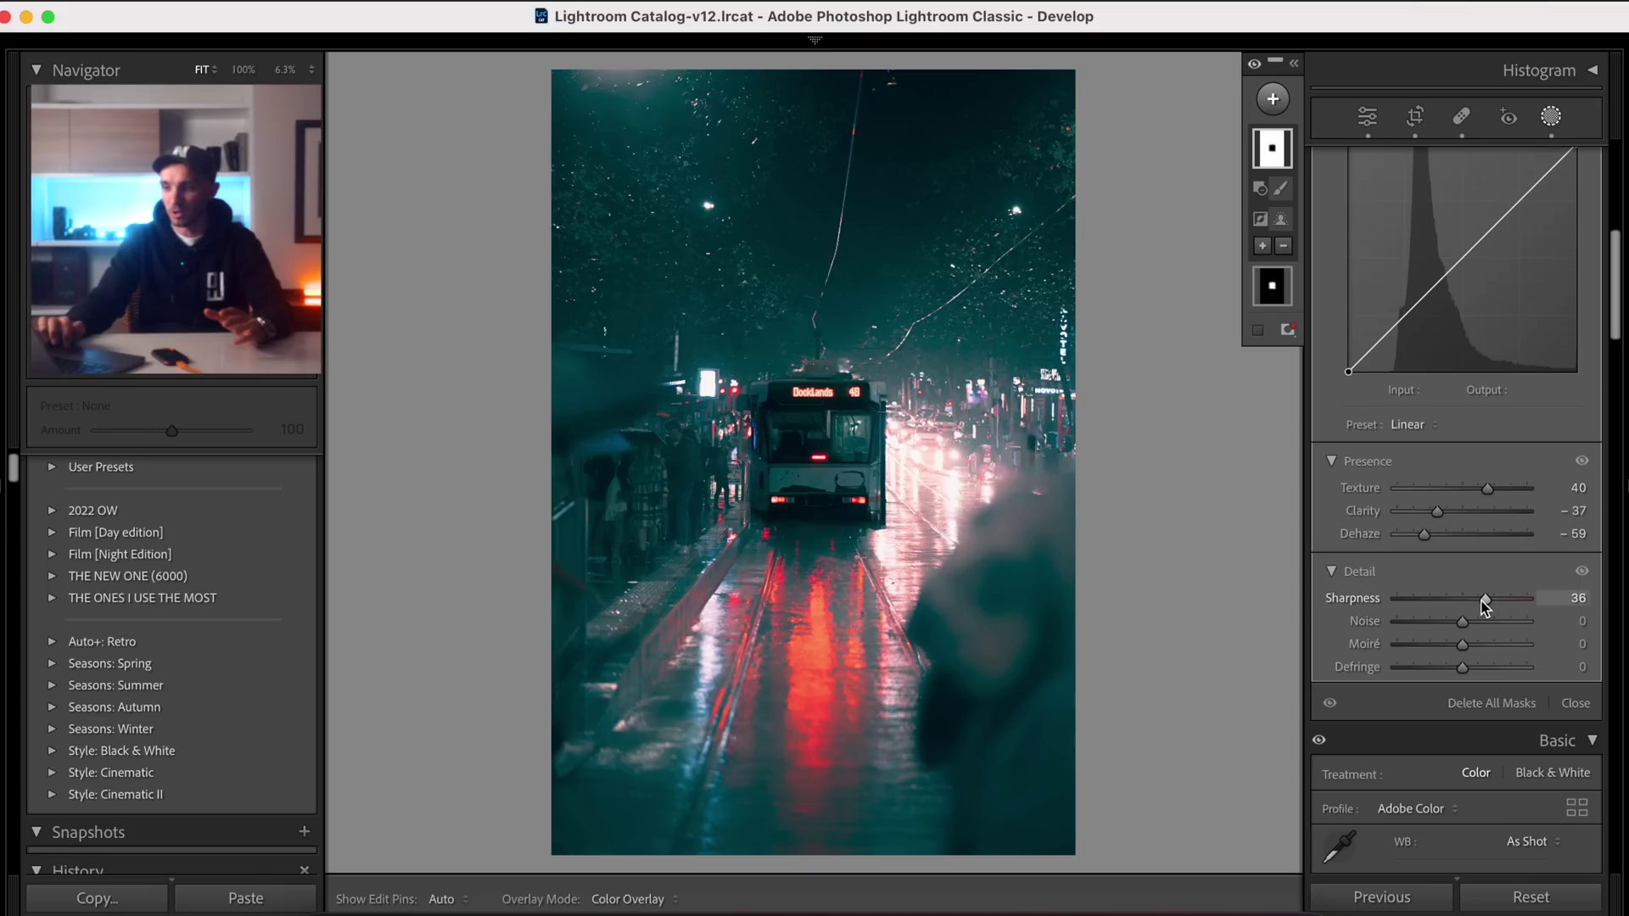
Step: Grade the inverted mask with Exposure -0.76, Contrast 55, Highlights 32, Shadows -18, Temp -31, Tint 16 and Saturation -11
{"action": "scroll", "coordinate": [1483, 603], "scroll_direction": "up", "scroll_amount": 10}
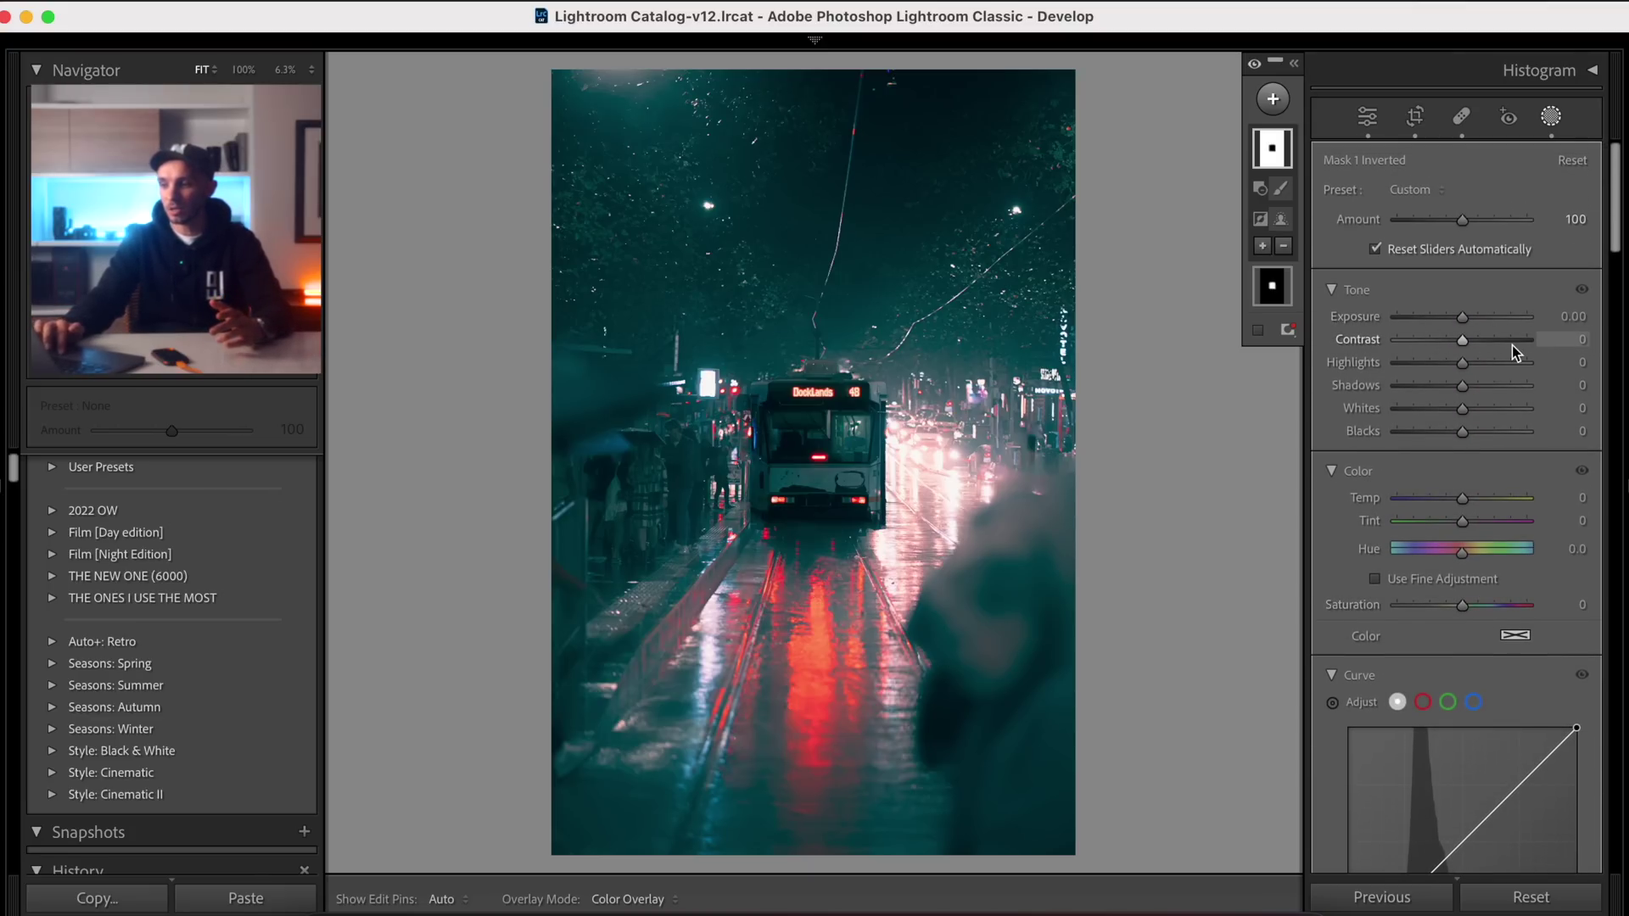
{"action": "left_click_drag", "start_coordinate": [1466, 363], "coordinate": [1485, 369]}
{"action": "mouse_move", "coordinate": [1453, 316]}
{"action": "left_mouse_down"}
{"action": "mouse_move", "coordinate": [1497, 342]}
{"action": "mouse_move", "coordinate": [1449, 392]}
{"action": "mouse_move", "coordinate": [1449, 320]}
{"action": "left_mouse_up"}
{"action": "mouse_move", "coordinate": [1462, 499]}
{"action": "left_mouse_down"}
{"action": "mouse_move", "coordinate": [1437, 507]}
{"action": "mouse_move", "coordinate": [1470, 522]}
{"action": "left_mouse_up"}
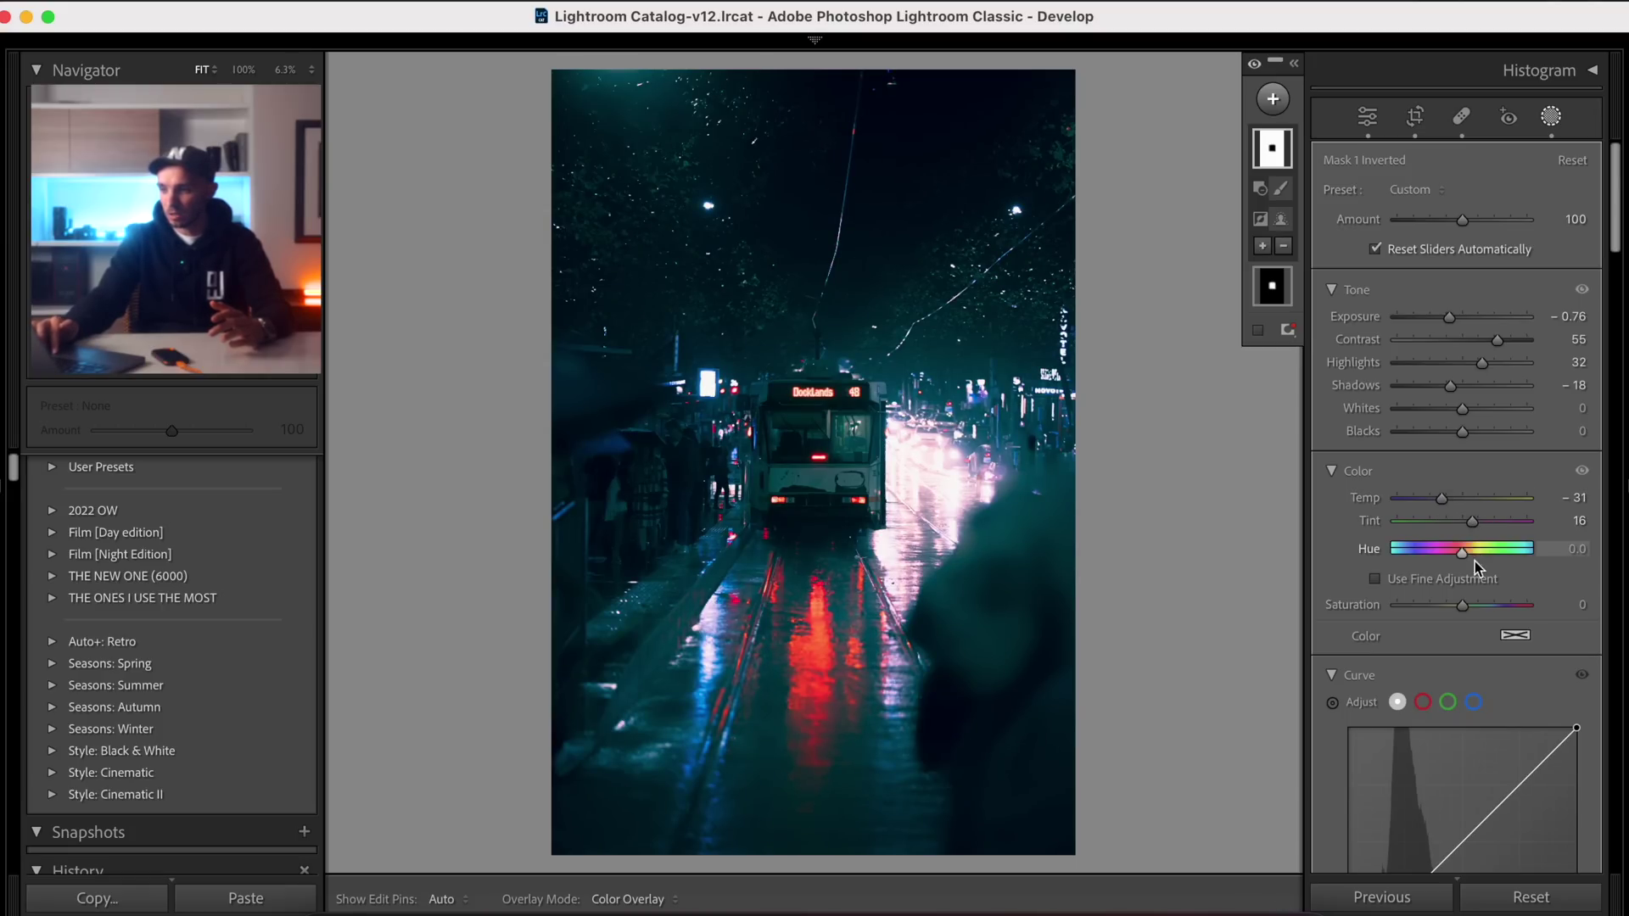
{"action": "left_click_drag", "start_coordinate": [1463, 609], "coordinate": [1456, 610]}
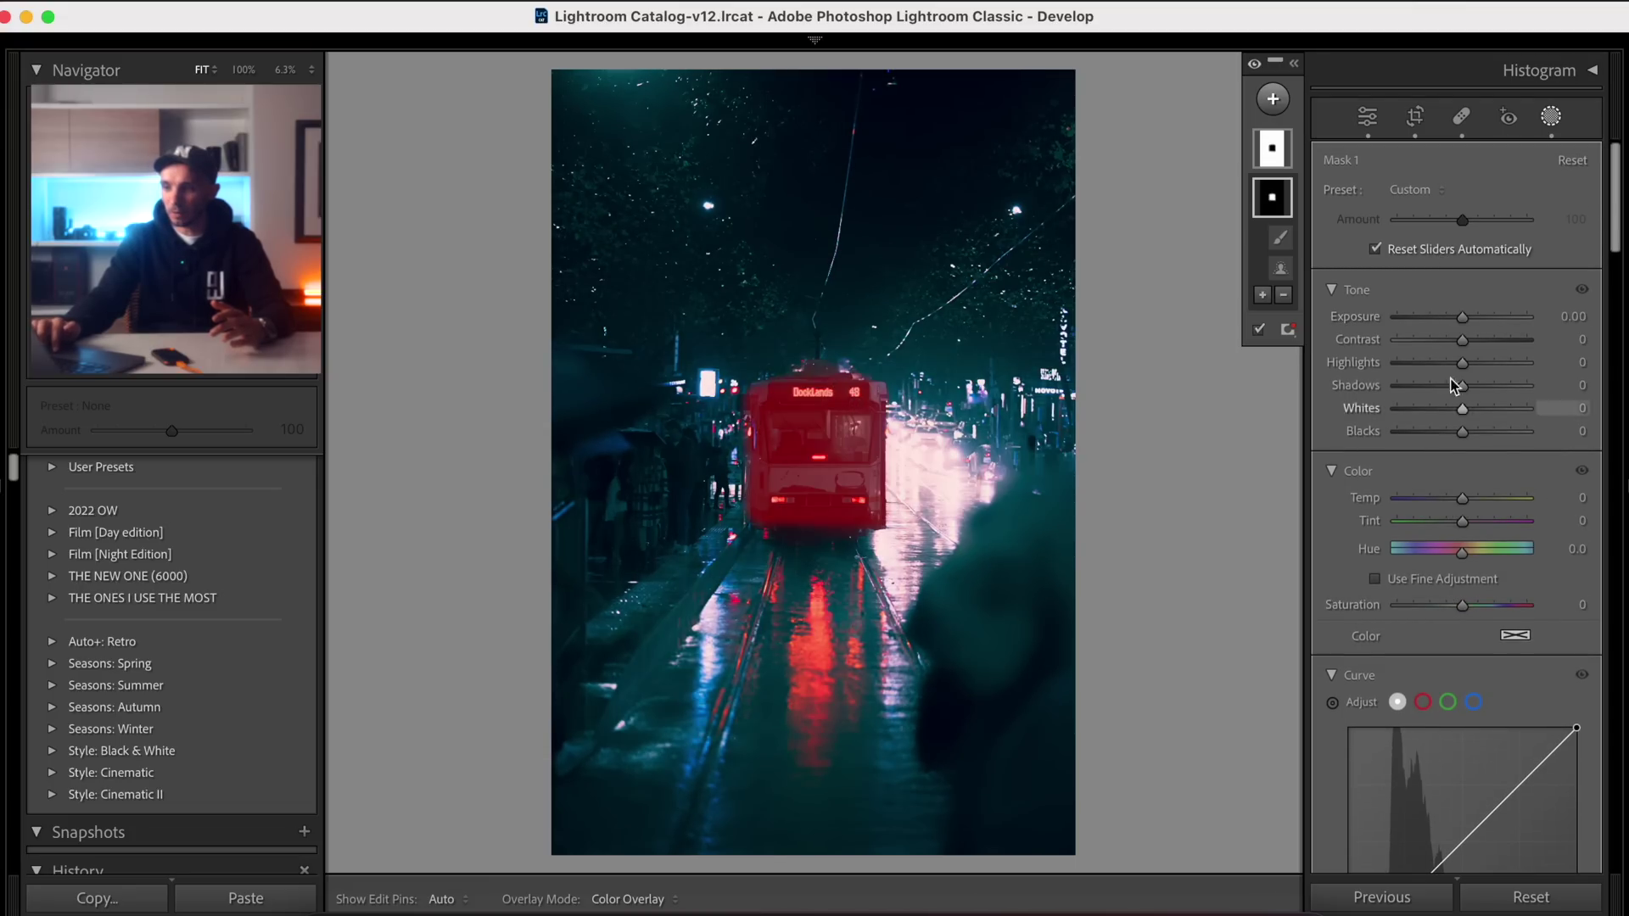
Step: Brighten the tram mask with Exposure 1.04 and make its color temperature slightly cooler
{"action": "left_click_drag", "start_coordinate": [1465, 318], "coordinate": [1479, 322]}
{"action": "scroll", "coordinate": [1473, 446], "scroll_direction": "down", "scroll_amount": 5}
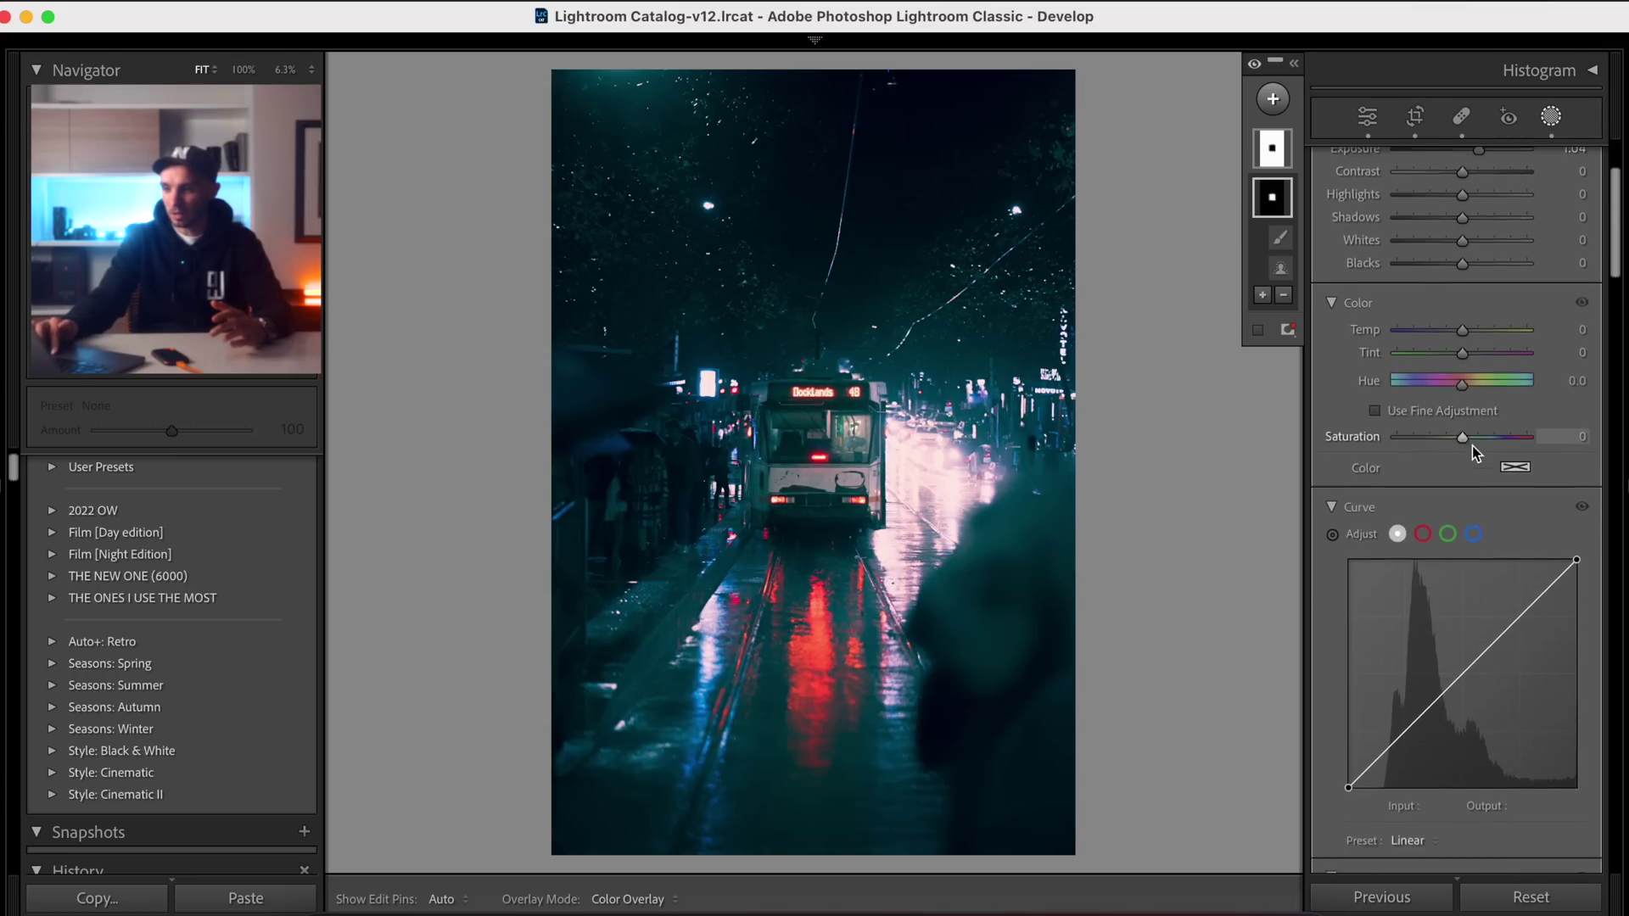
{"action": "scroll", "coordinate": [1475, 449], "scroll_direction": "up", "scroll_amount": 2}
{"action": "scroll", "coordinate": [1477, 454], "scroll_direction": "down", "scroll_amount": 6}
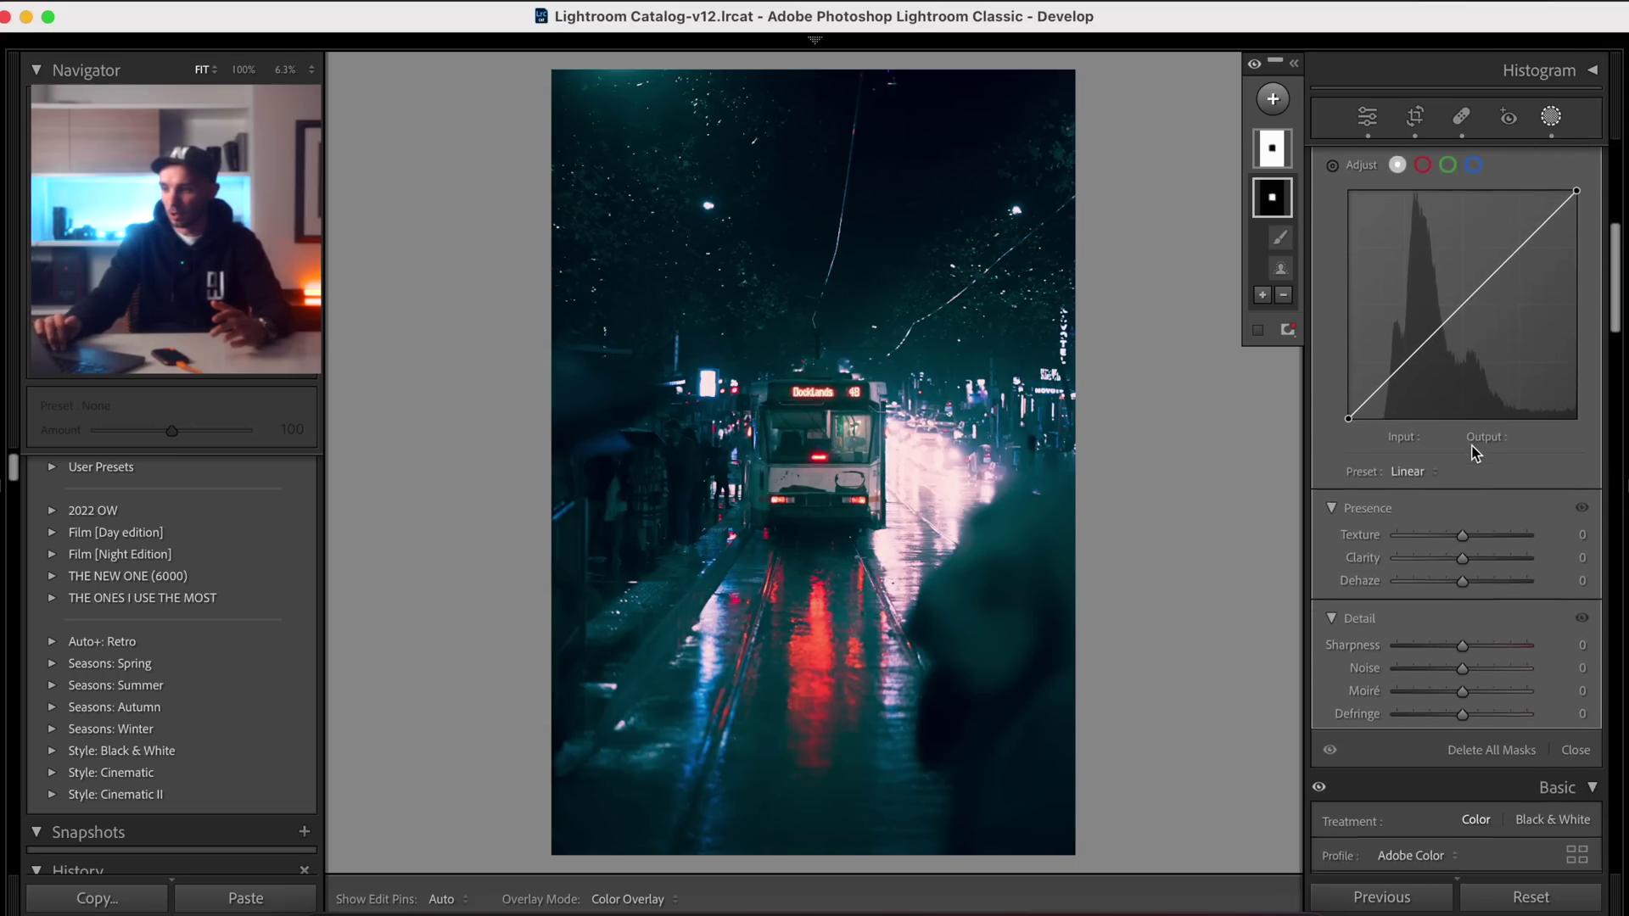
{"action": "left_click_drag", "start_coordinate": [1468, 470], "coordinate": [1475, 445]}
{"action": "scroll", "coordinate": [1473, 453], "scroll_direction": "up", "scroll_amount": 7}
{"action": "scroll", "coordinate": [1474, 454], "scroll_direction": "up", "scroll_amount": 1}
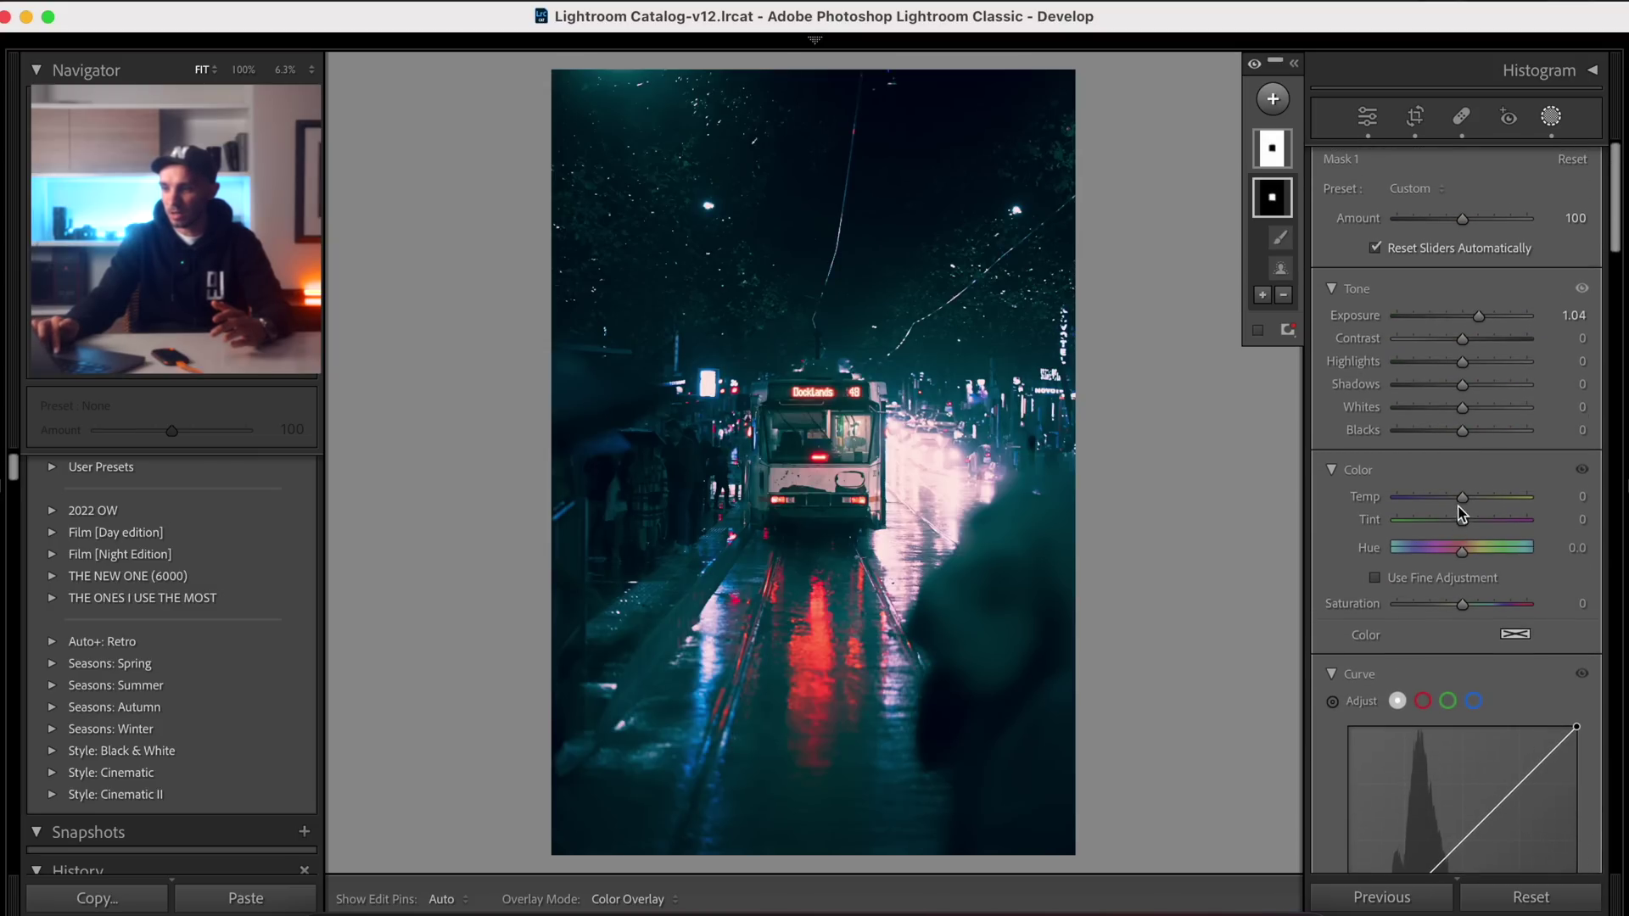
{"action": "left_click_drag", "start_coordinate": [1463, 499], "coordinate": [1449, 507]}
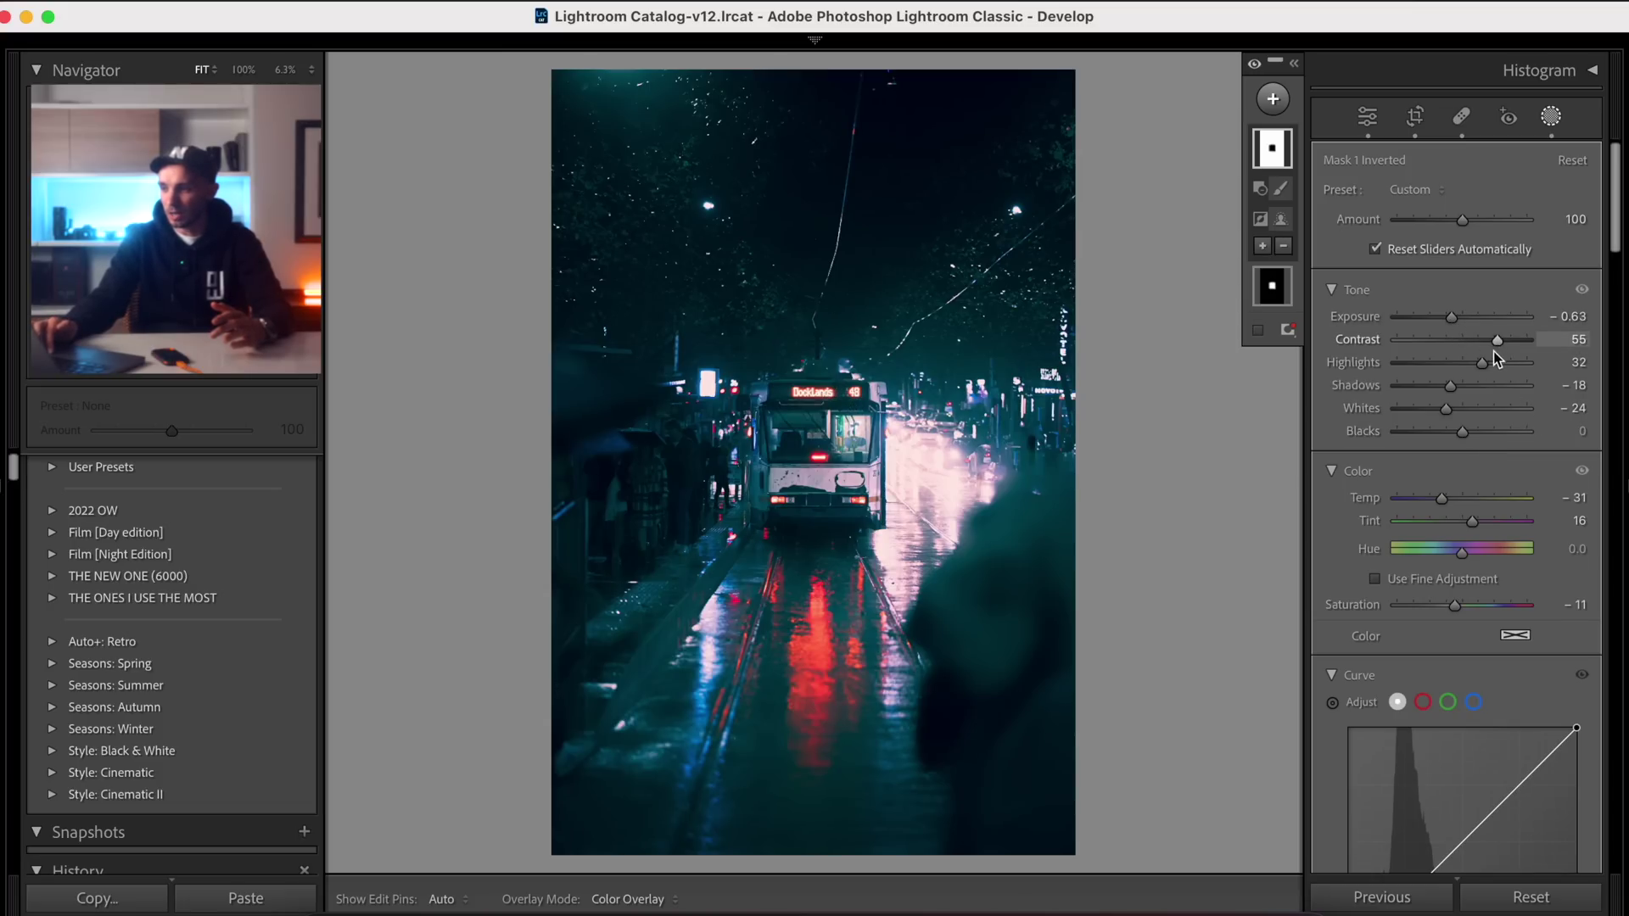
Step: Readjust the inverted surroundings mask to Exposure -0.73, Contrast -16, Highlights -2 and Tint 31
{"action": "left_click_drag", "start_coordinate": [1480, 365], "coordinate": [1450, 347]}
{"action": "left_click", "coordinate": [1483, 519]}
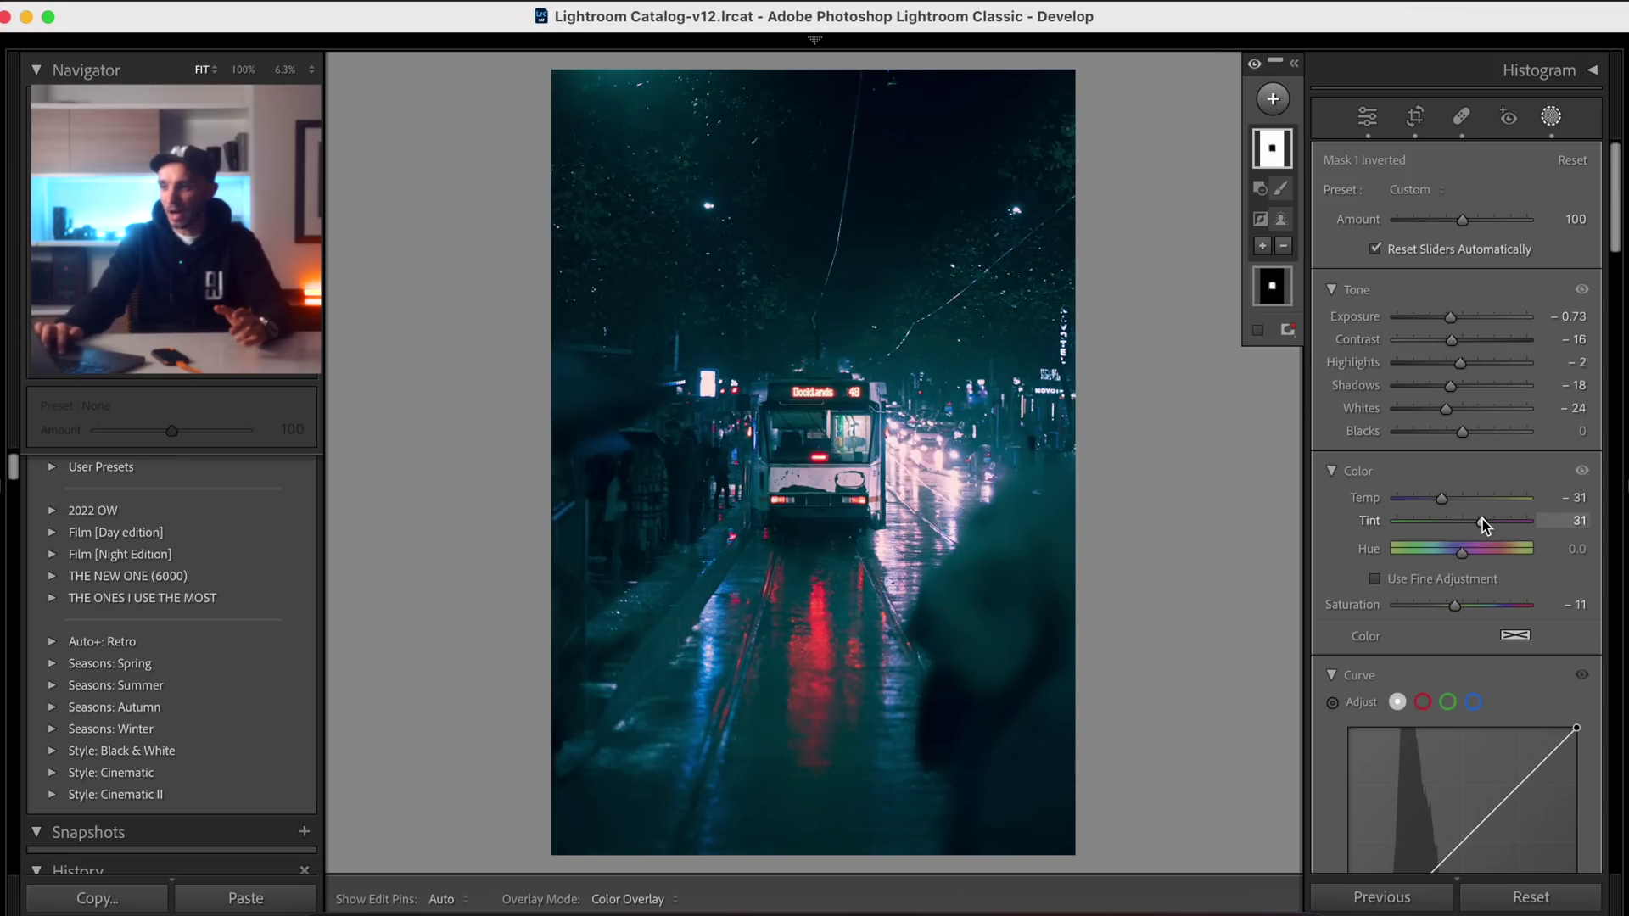
Step: Create a linear gradient mask from the photo's bottom-right corner across the blurred foreground figure and set its Dehaze to 52
{"action": "left_click", "coordinate": [1273, 100]}
{"action": "left_click", "coordinate": [1315, 328]}
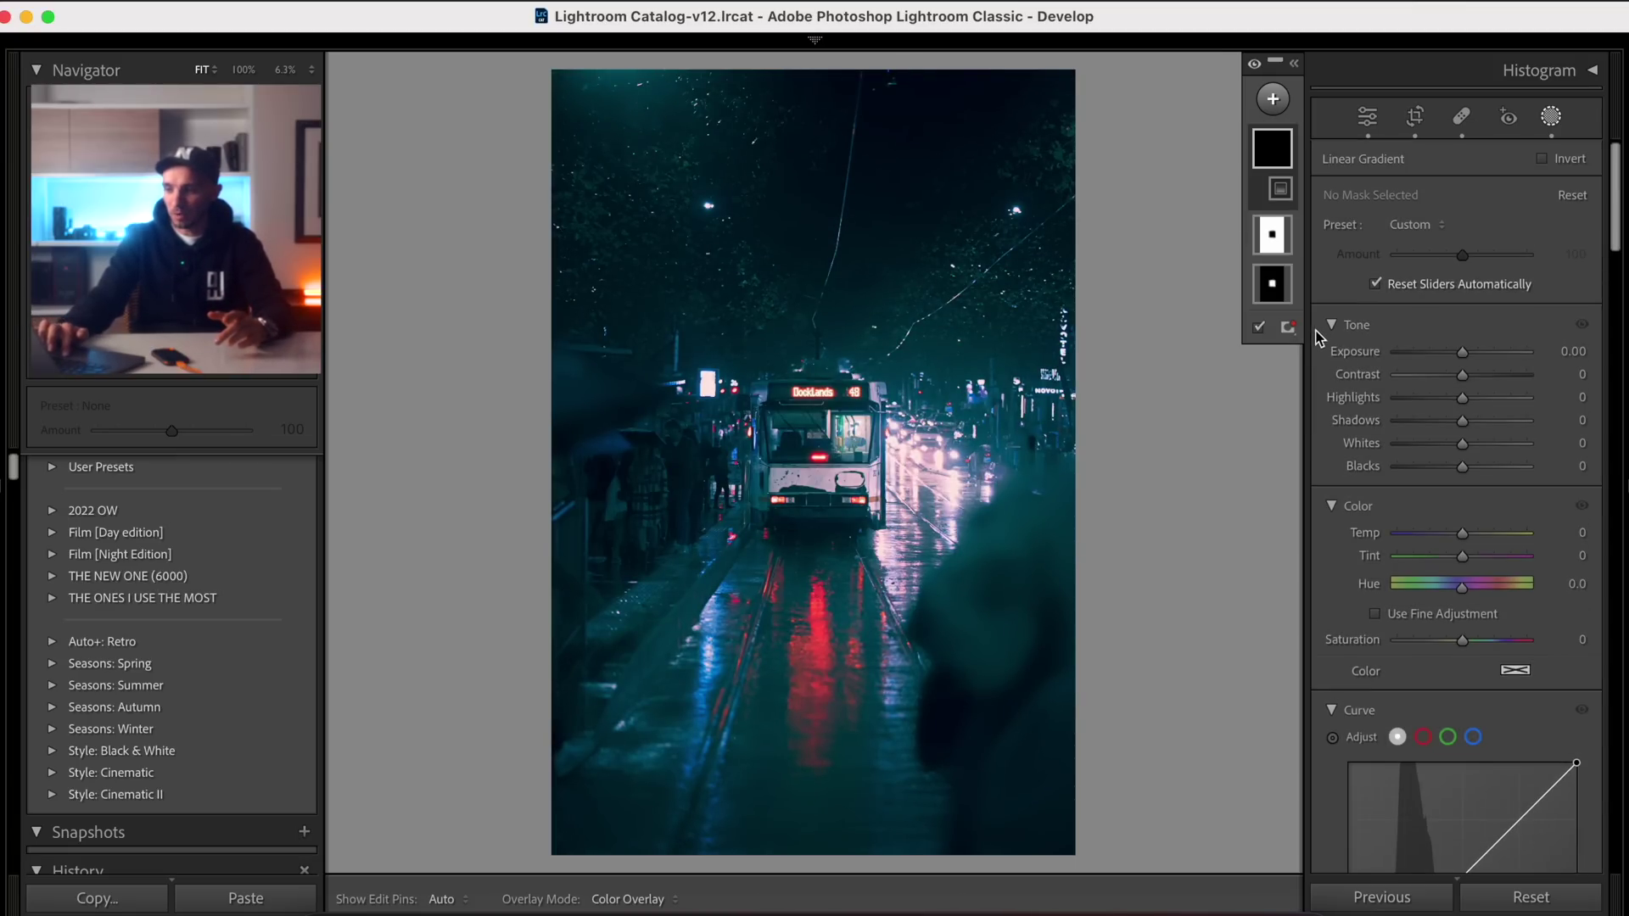
{"action": "left_click_drag", "start_coordinate": [1087, 852], "coordinate": [727, 537]}
{"action": "scroll", "coordinate": [1528, 564], "scroll_direction": "down", "scroll_amount": 10}
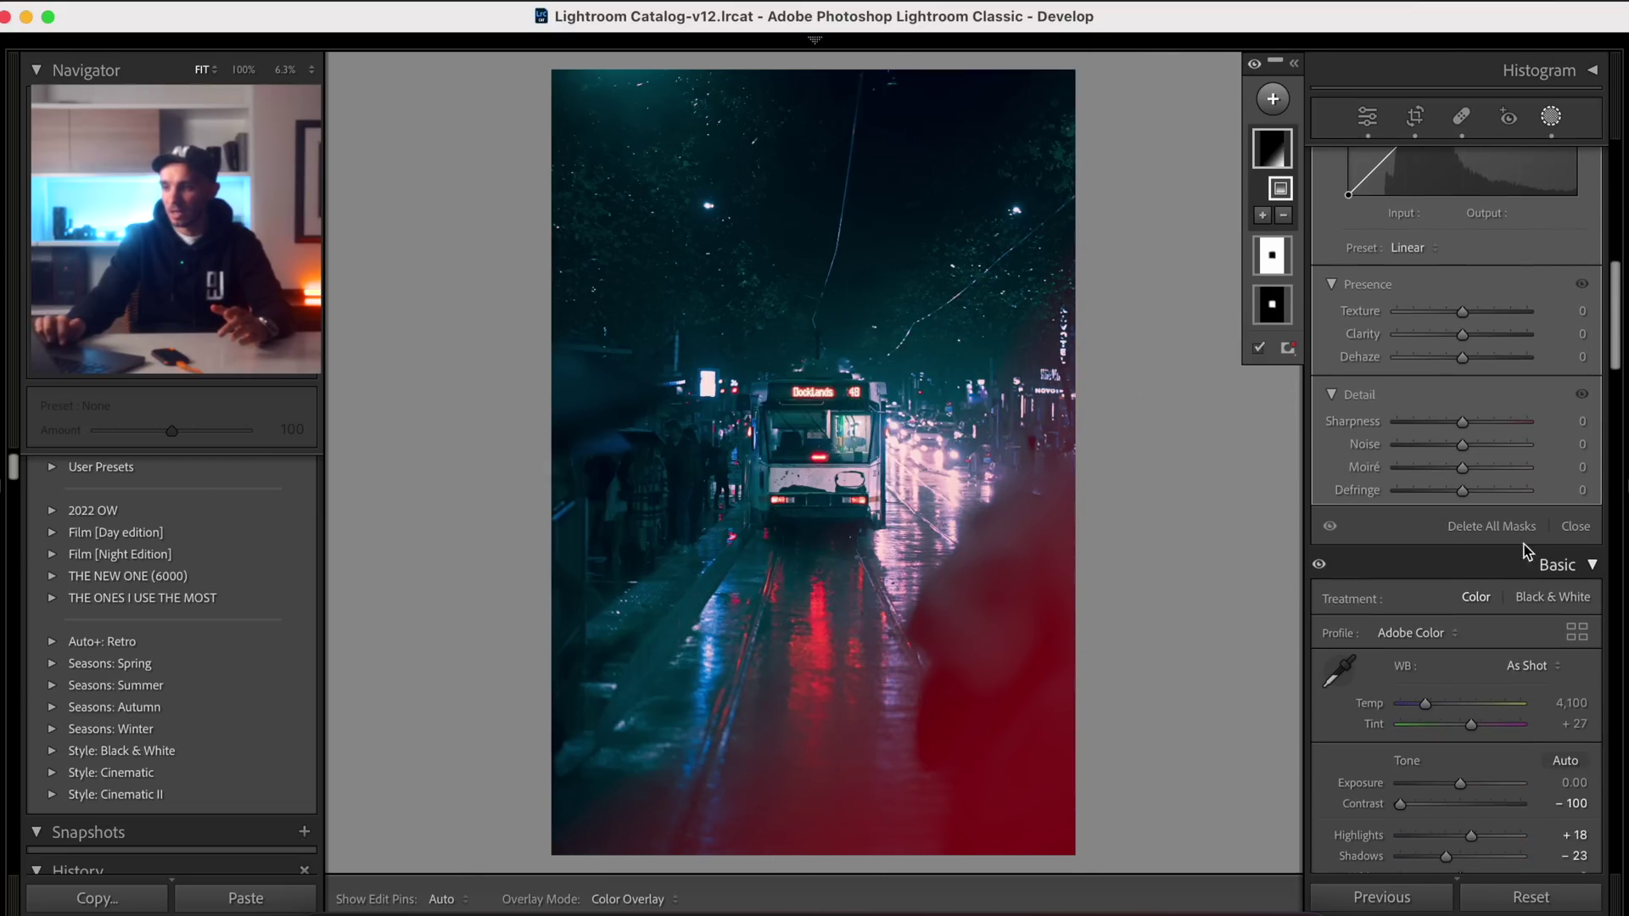
{"action": "left_click_drag", "start_coordinate": [1462, 356], "coordinate": [1497, 358]}
Step: Extend the gradient mask with linear gradients from the photo's bottom-left and top-left corners, and start adding another component
{"action": "left_click", "coordinate": [1262, 215]}
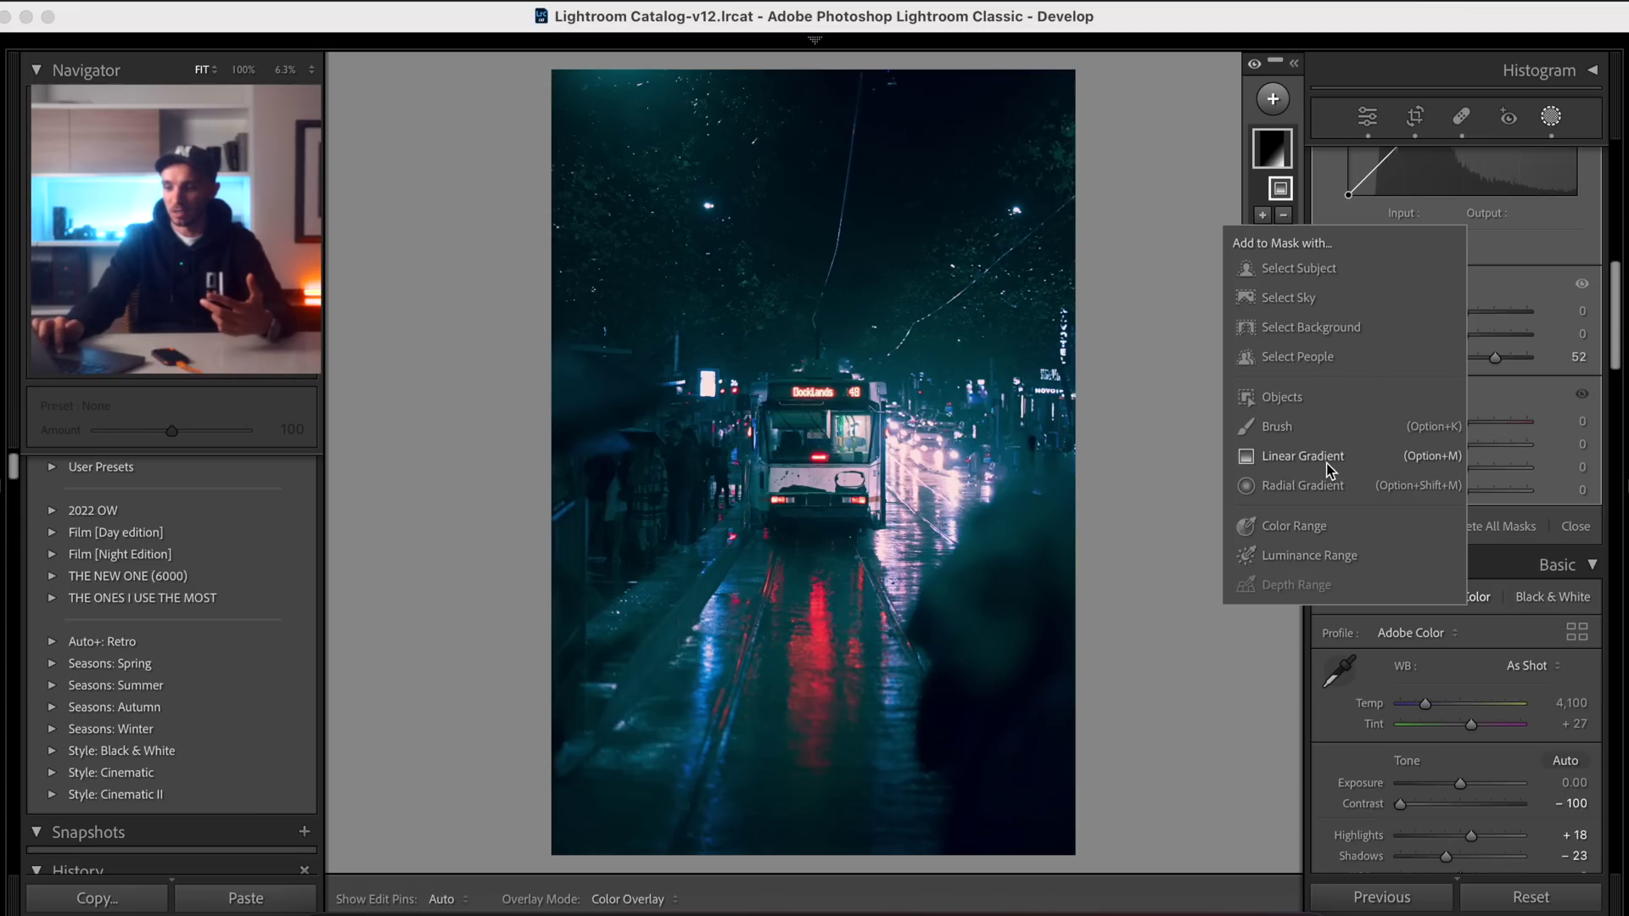
{"action": "left_click", "coordinate": [1327, 464]}
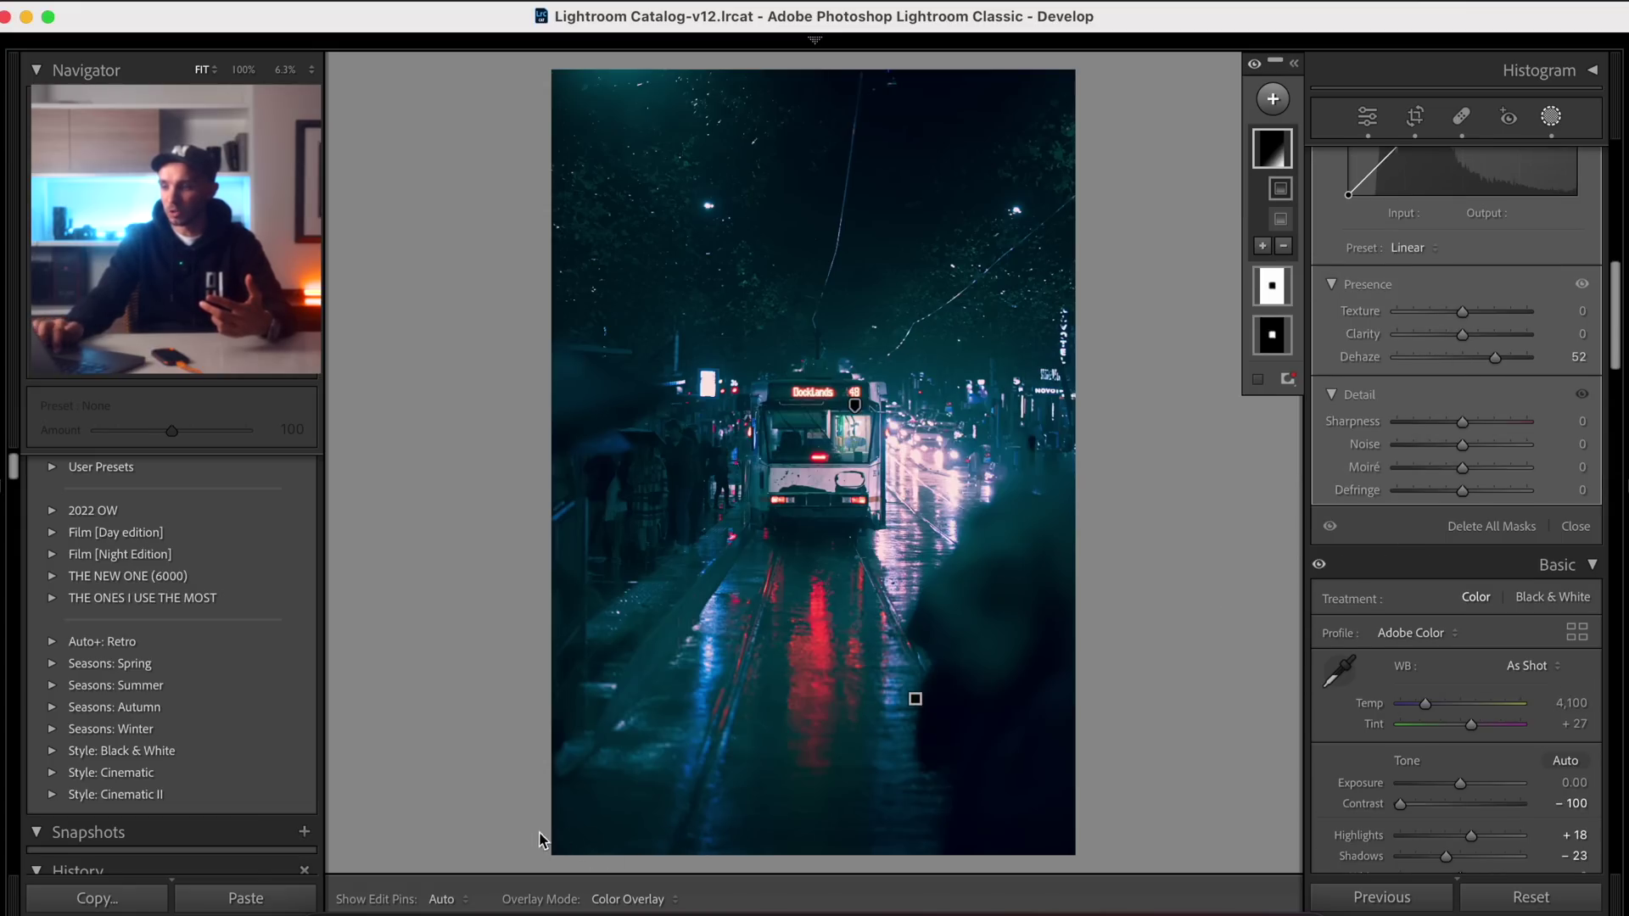
{"action": "left_click_drag", "start_coordinate": [529, 831], "coordinate": [830, 710]}
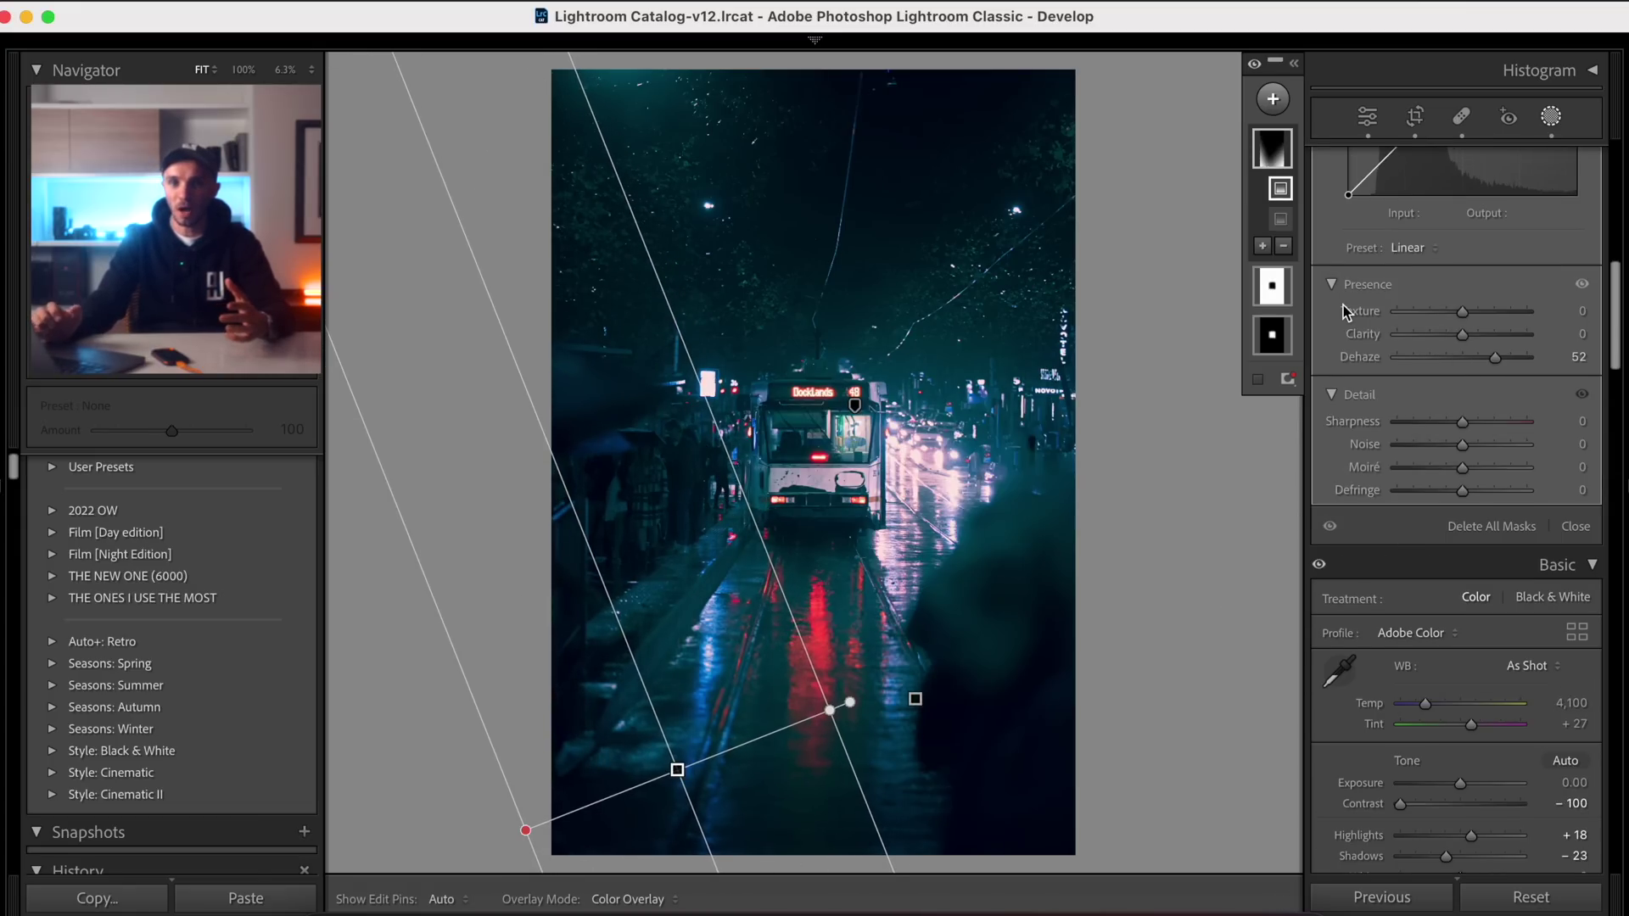
{"action": "left_click", "coordinate": [1263, 245]}
{"action": "left_click", "coordinate": [1312, 479]}
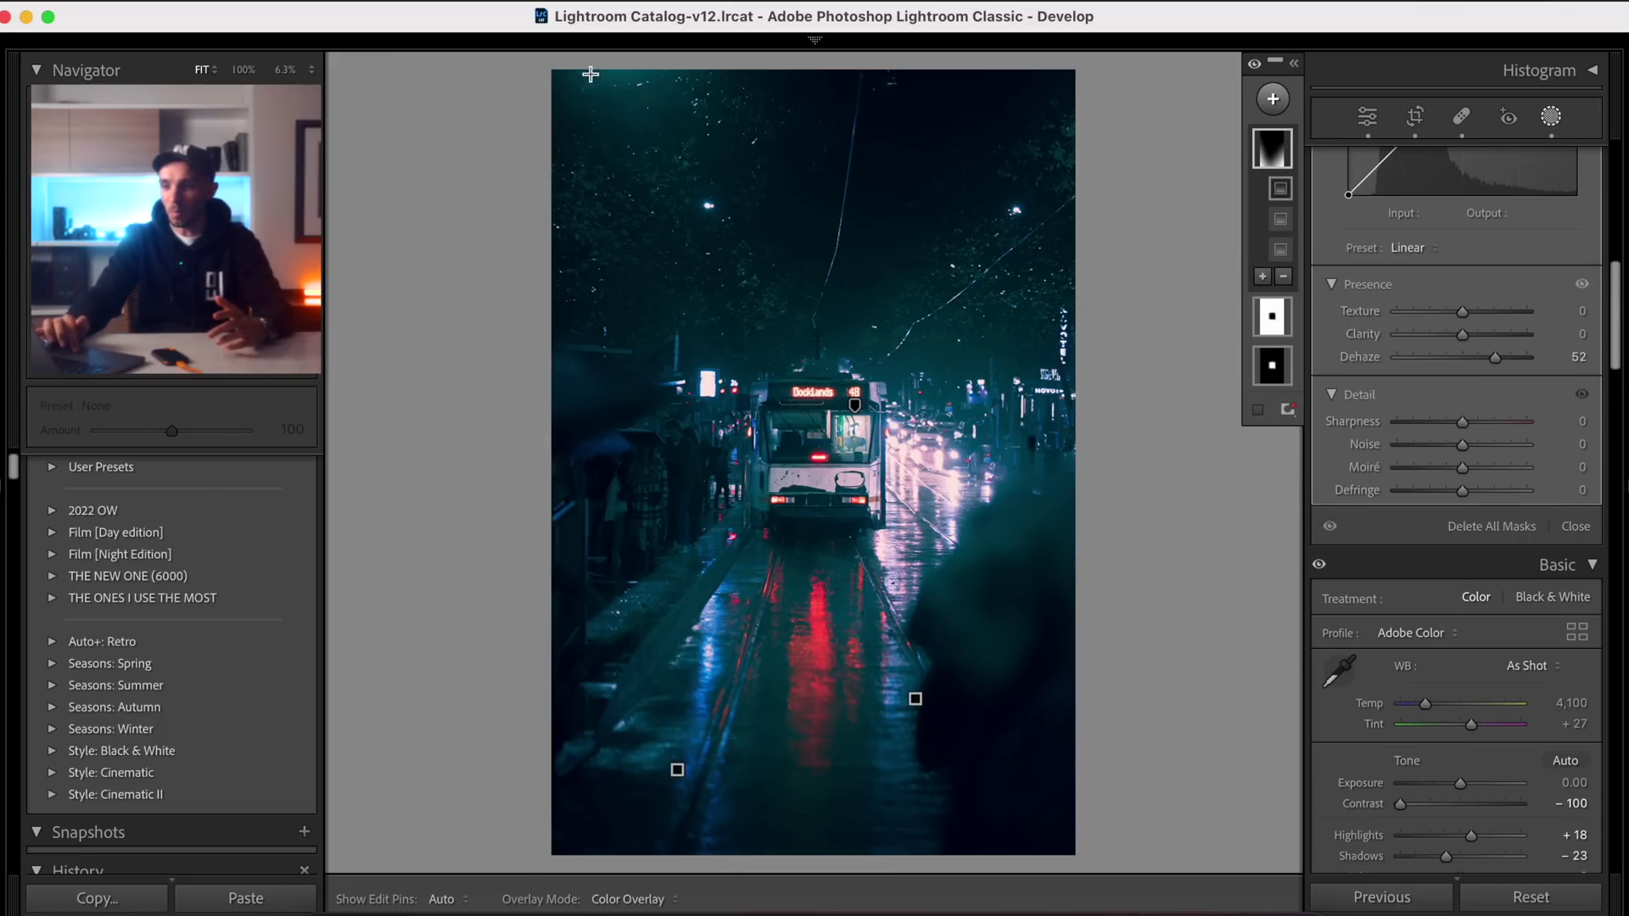
{"action": "left_click_drag", "start_coordinate": [548, 72], "coordinate": [755, 316]}
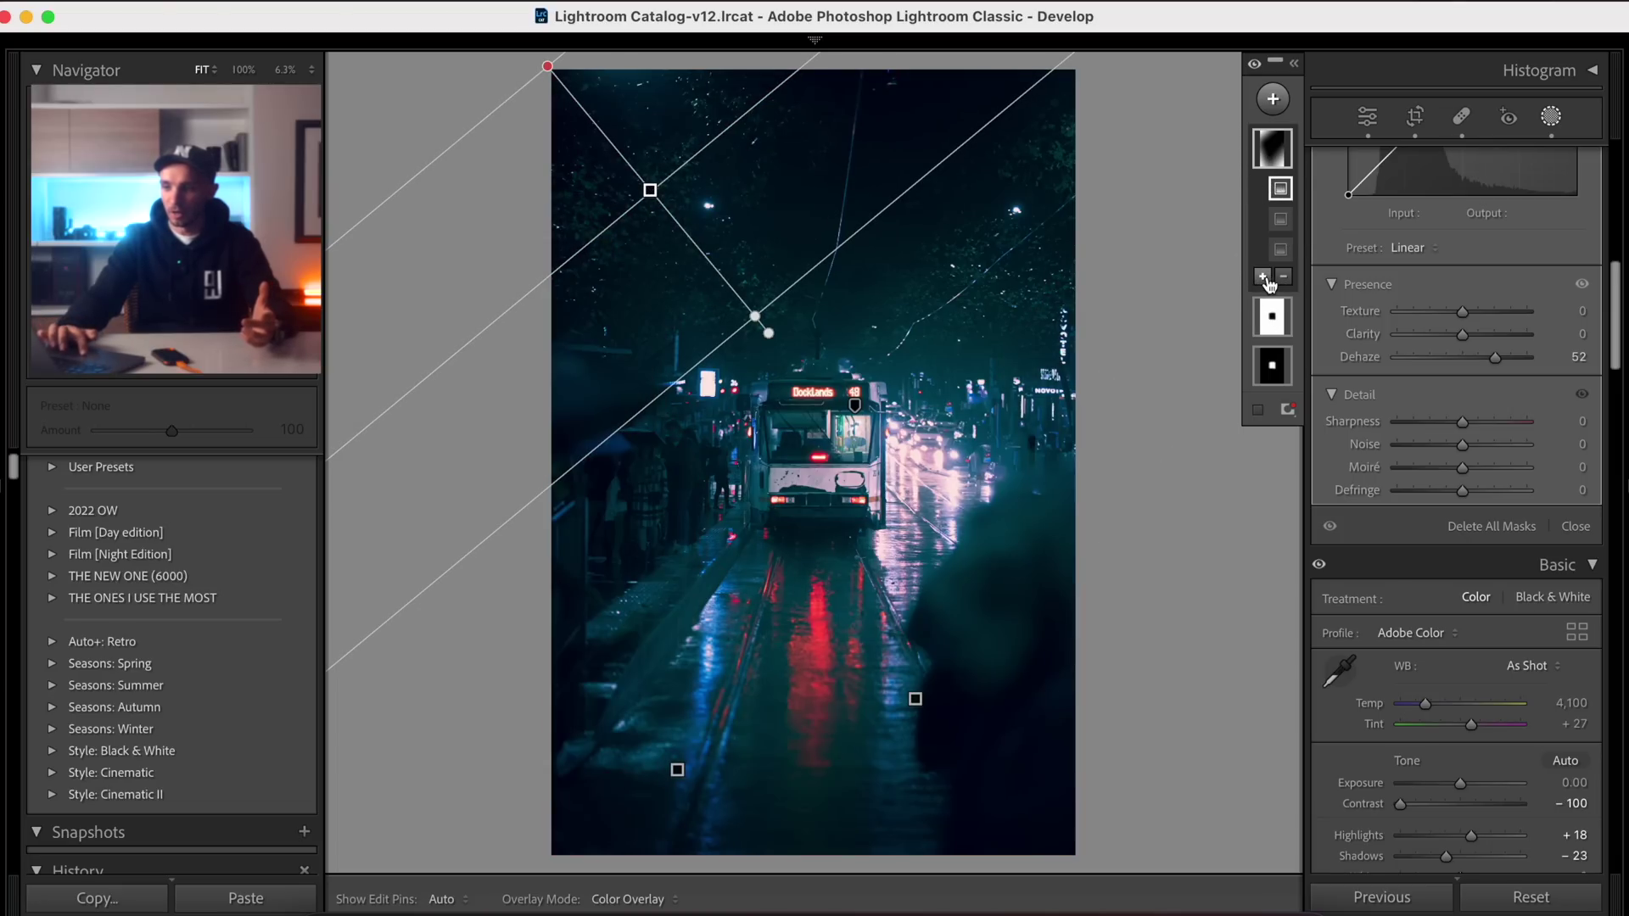
{"action": "left_click", "coordinate": [1264, 276]}
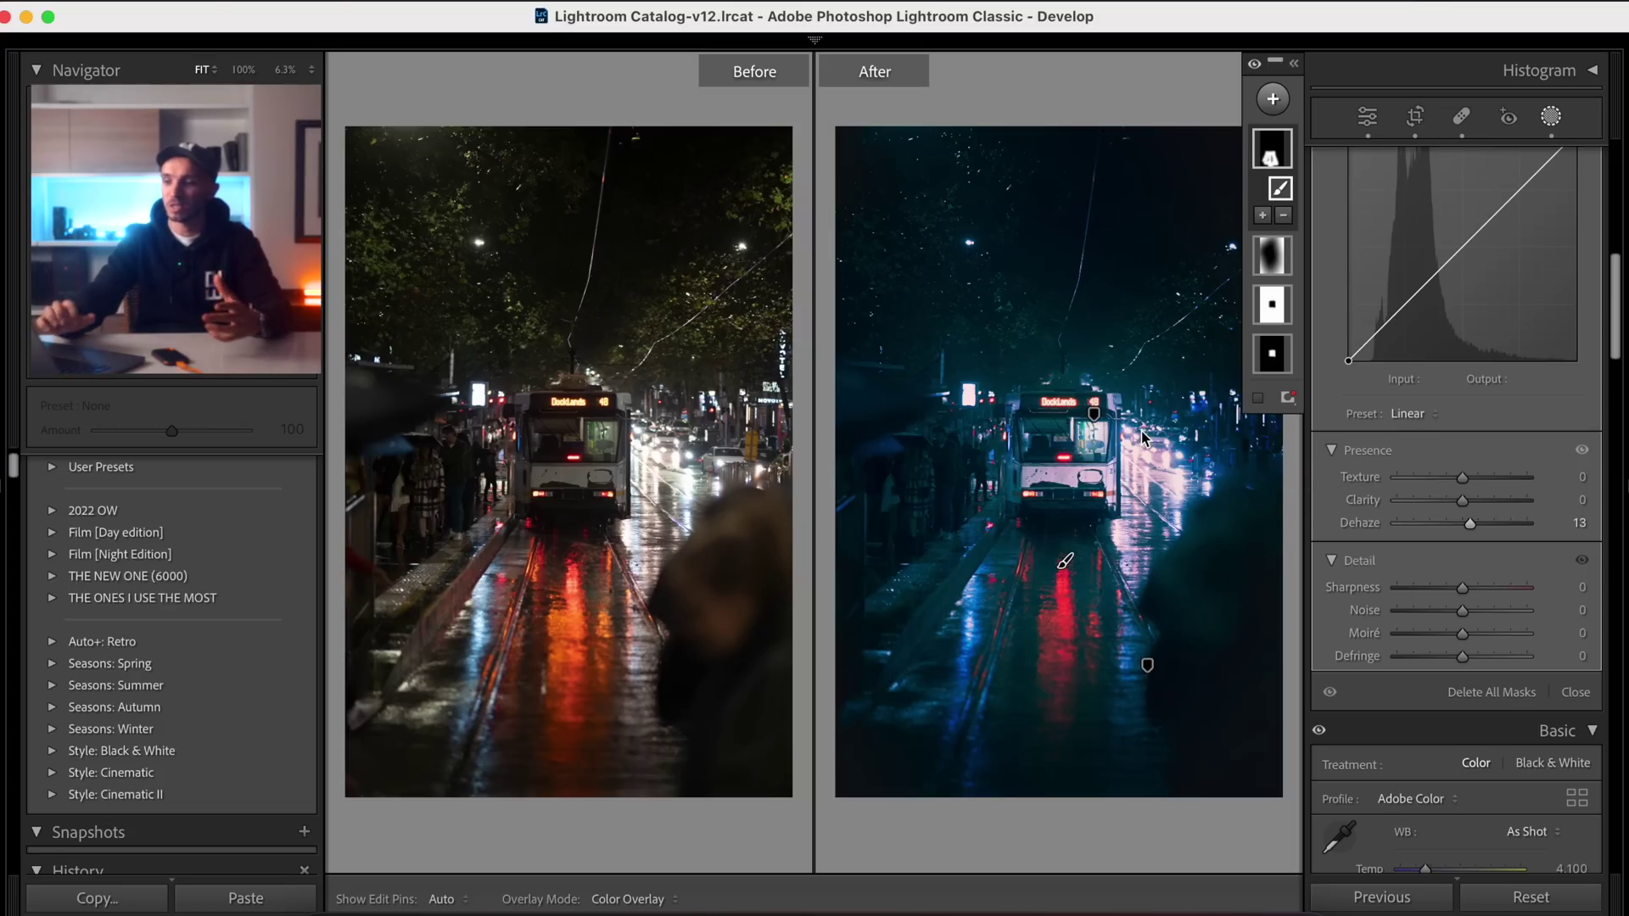
Step: Remove the bright lights along the photo's right edge and a spot on the wet road, and compare before and after
{"action": "key", "text": "q"}
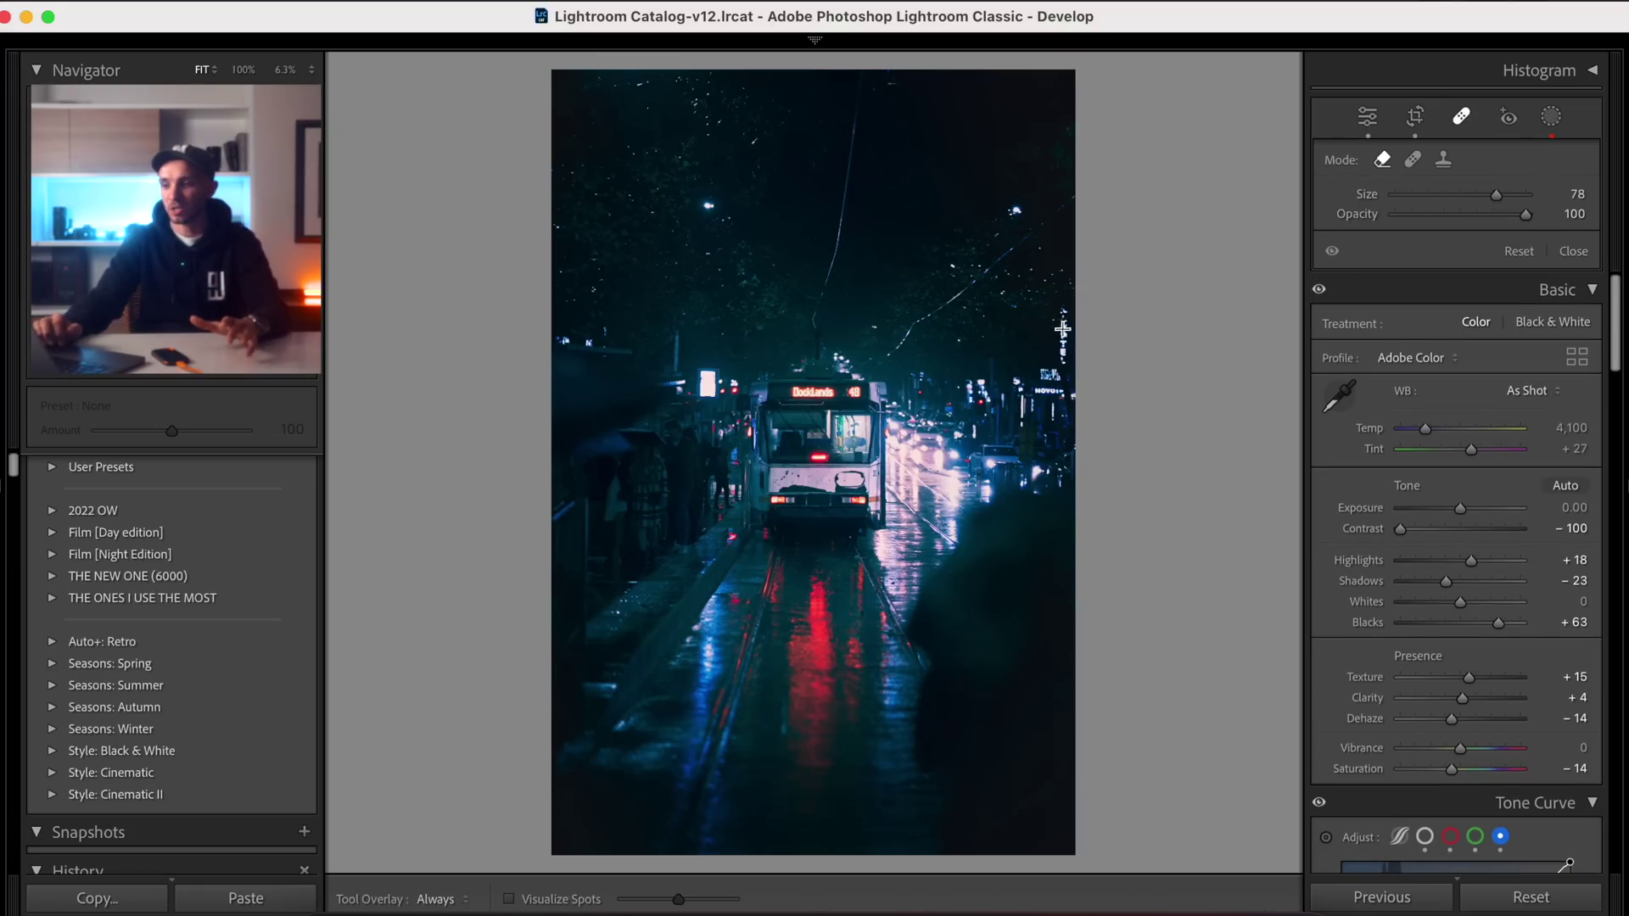
{"action": "left_click_drag", "start_coordinate": [1062, 328], "coordinate": [1062, 373]}
{"action": "left_click_drag", "start_coordinate": [1061, 449], "coordinate": [1076, 507]}
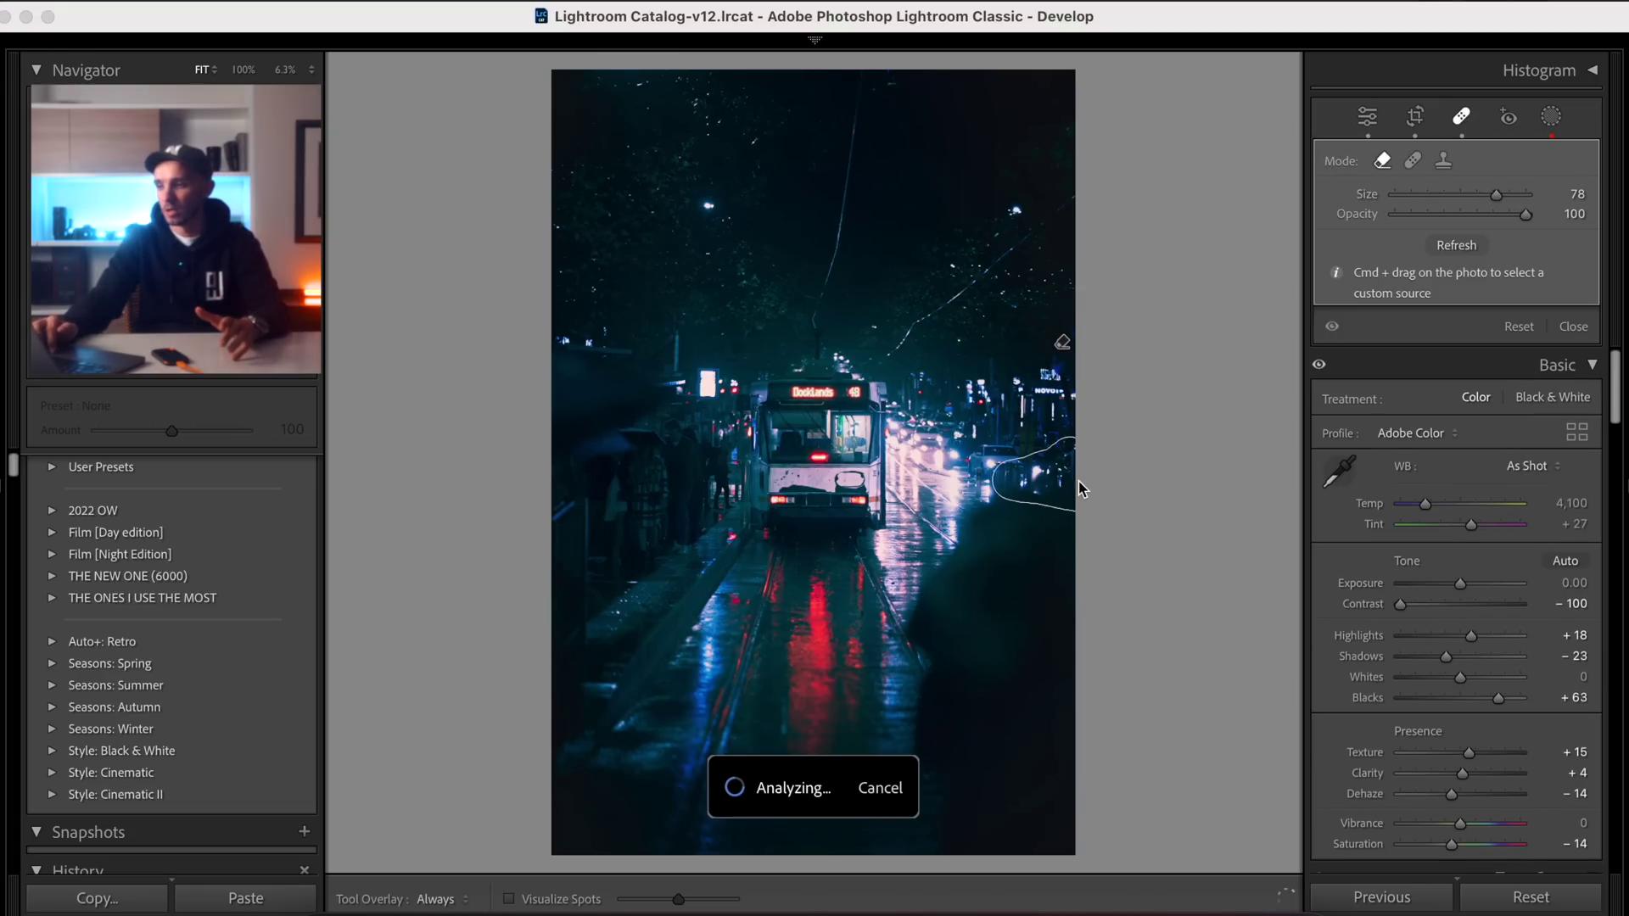
{"action": "left_click_drag", "start_coordinate": [783, 692], "coordinate": [783, 735]}
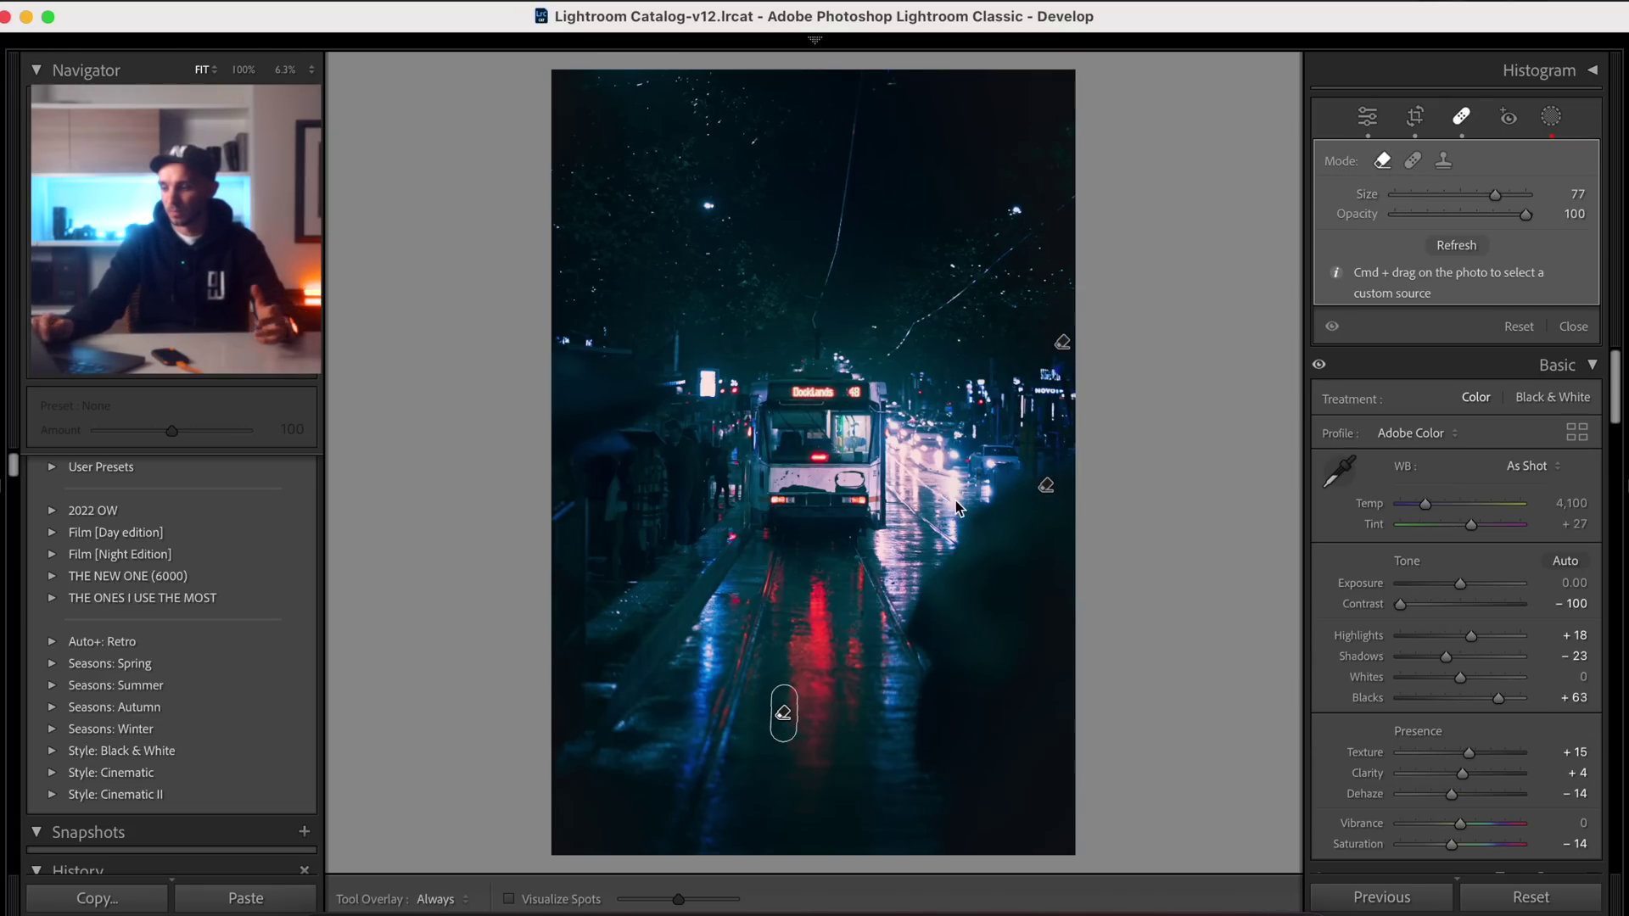
{"action": "key", "text": "y"}
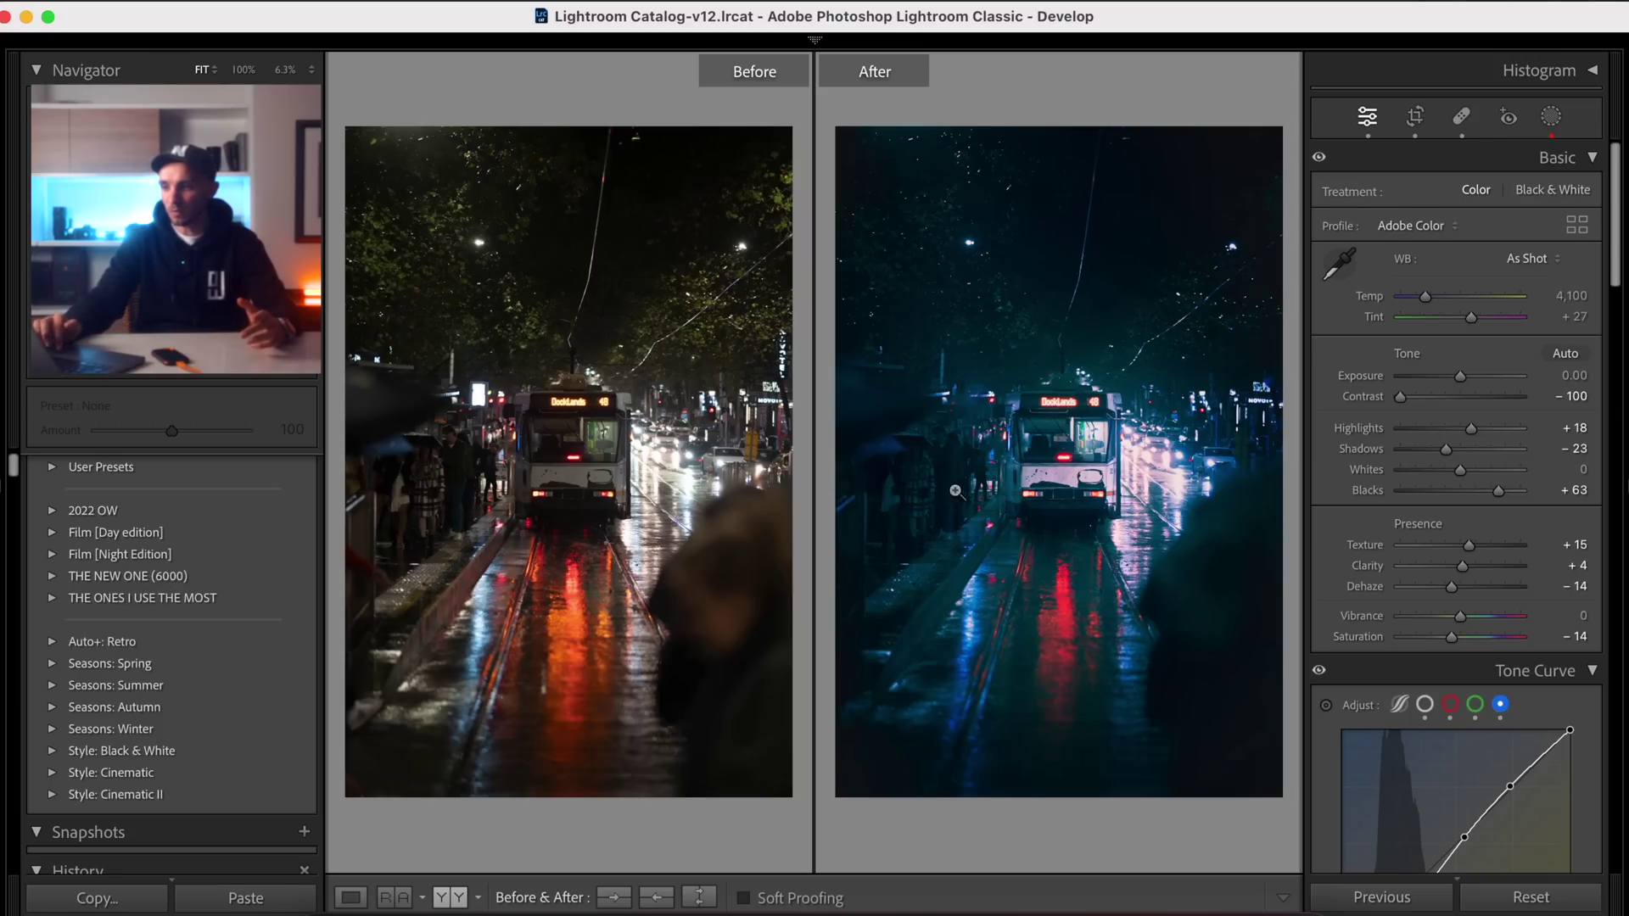